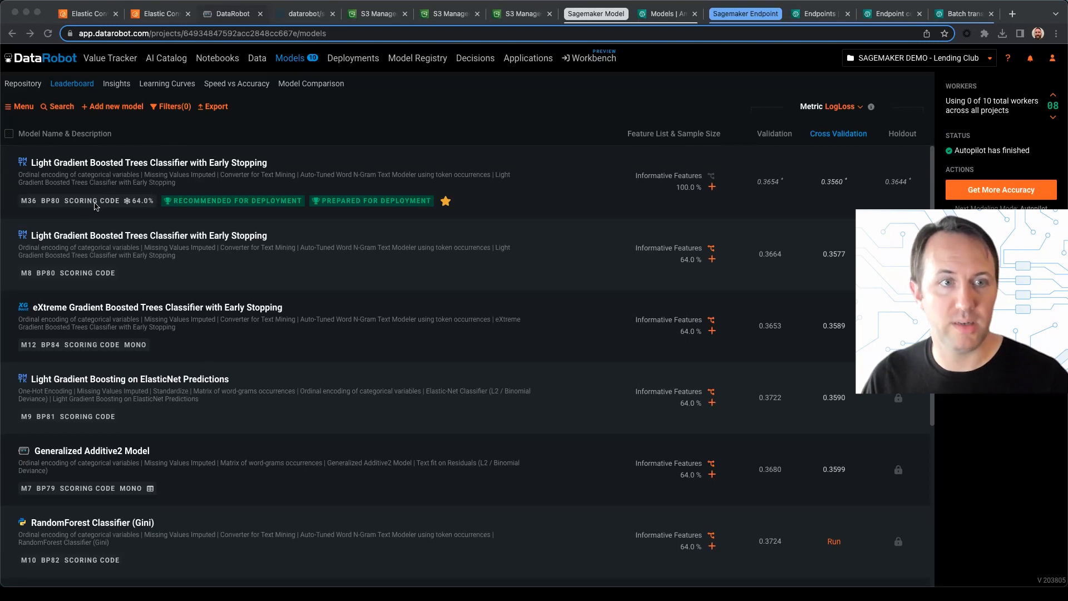
- Open the portable predictions options for the recommended M36 Light Gradient Boosted Trees Classifier
click(329, 166)
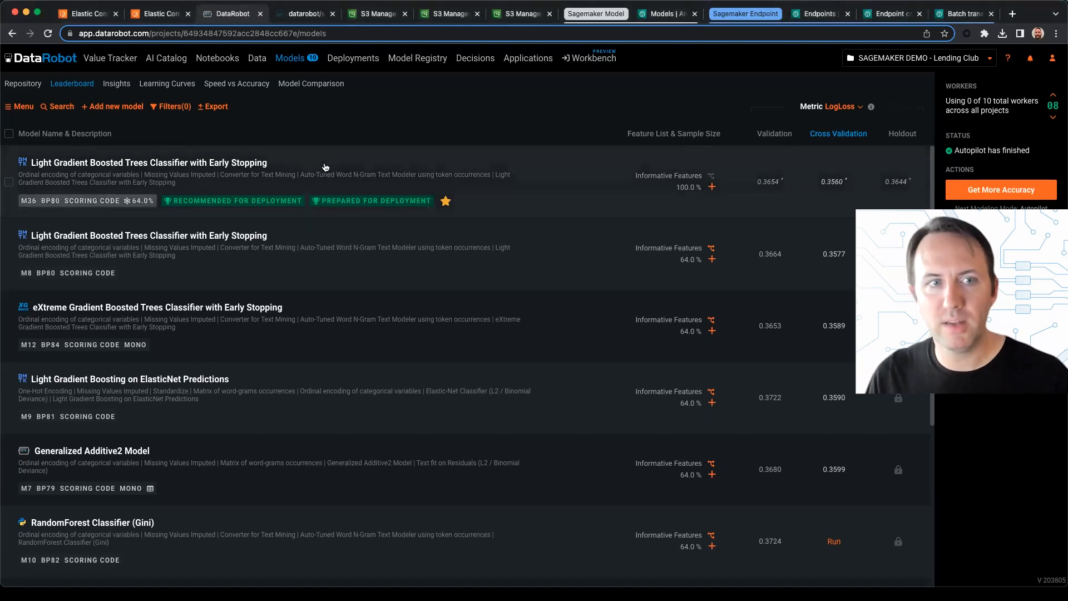
click(326, 167)
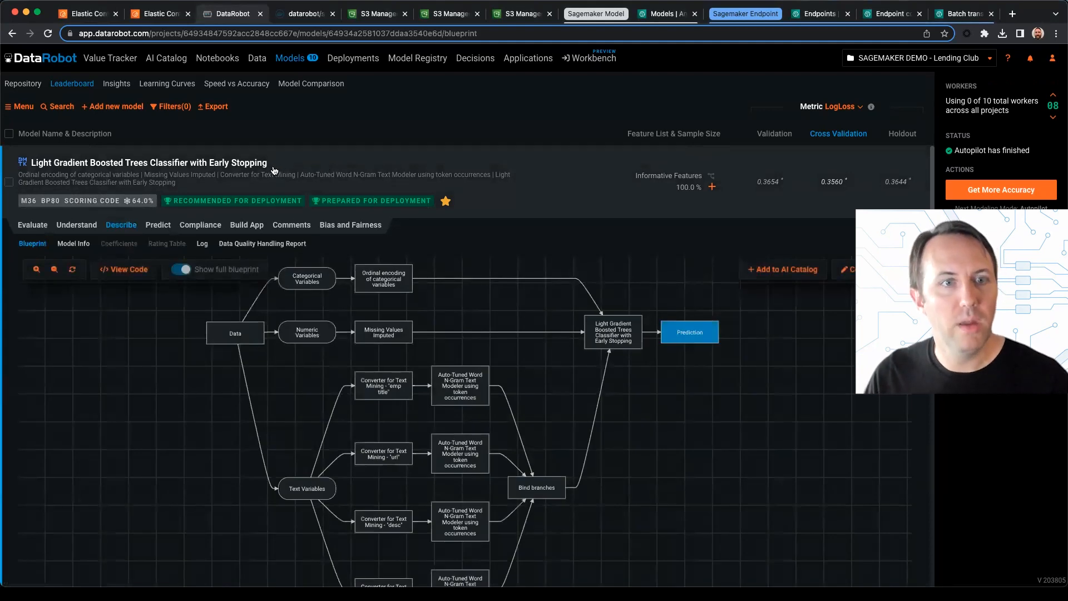
mouse_move(163, 230)
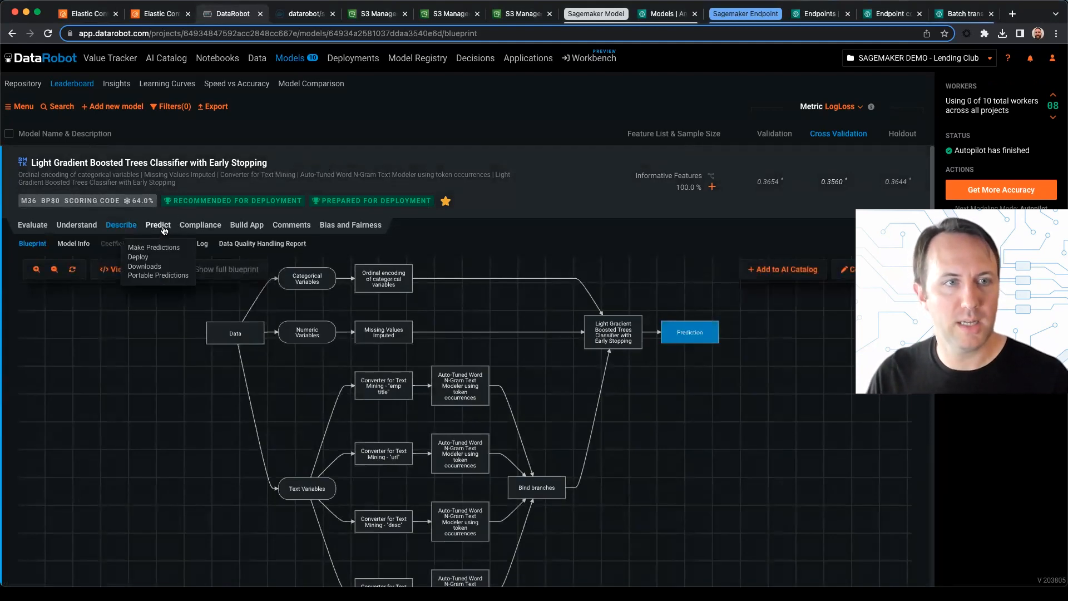
click(148, 274)
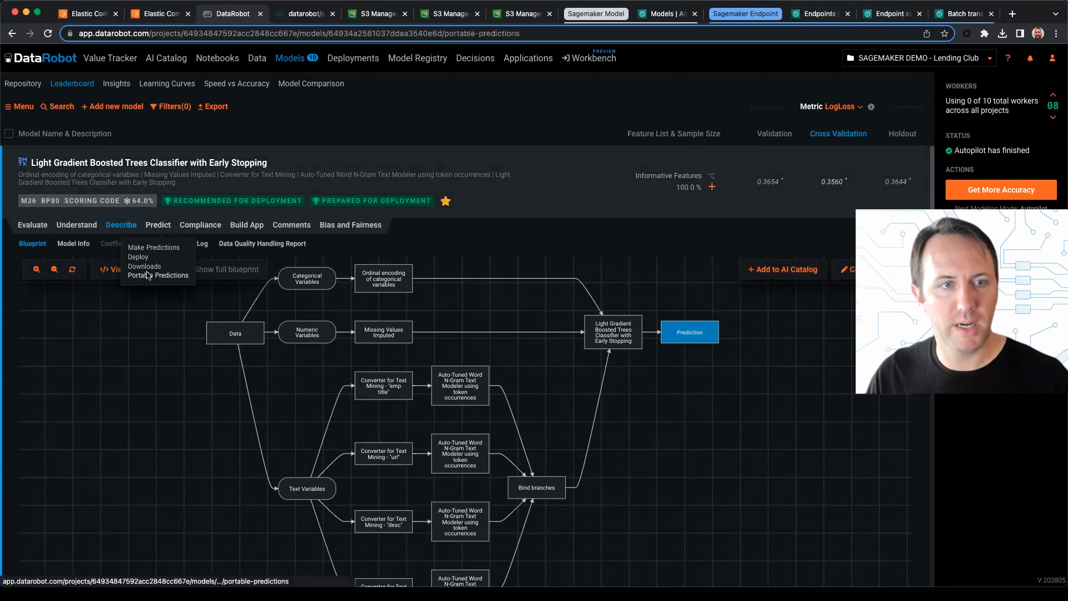
- Prepare and download the model as Python Scoring Code with prediction explanations included
click(163, 341)
click(30, 391)
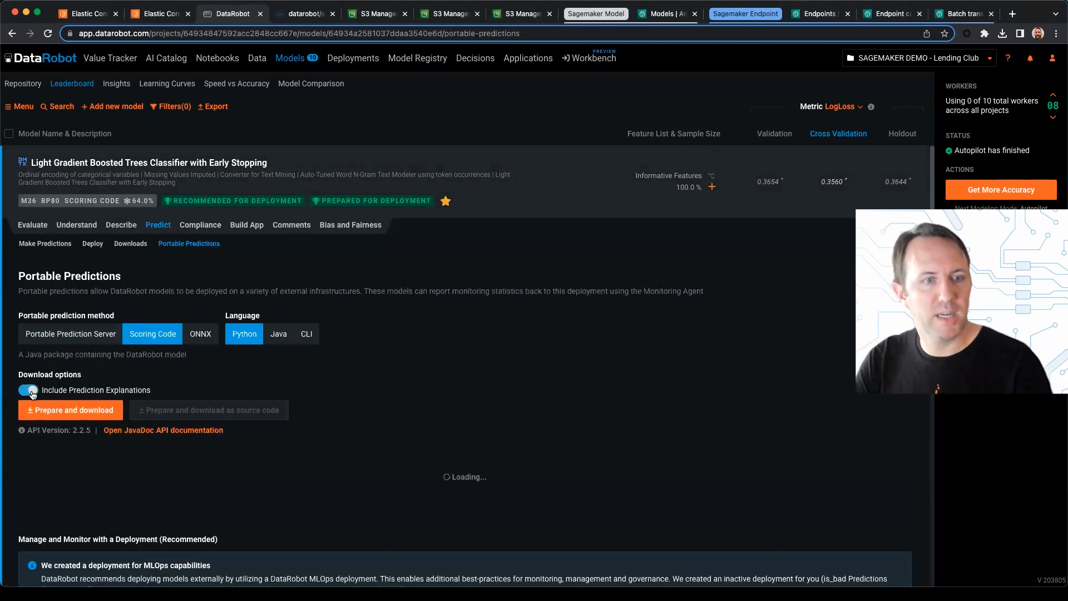
scroll(437, 349, down, 1)
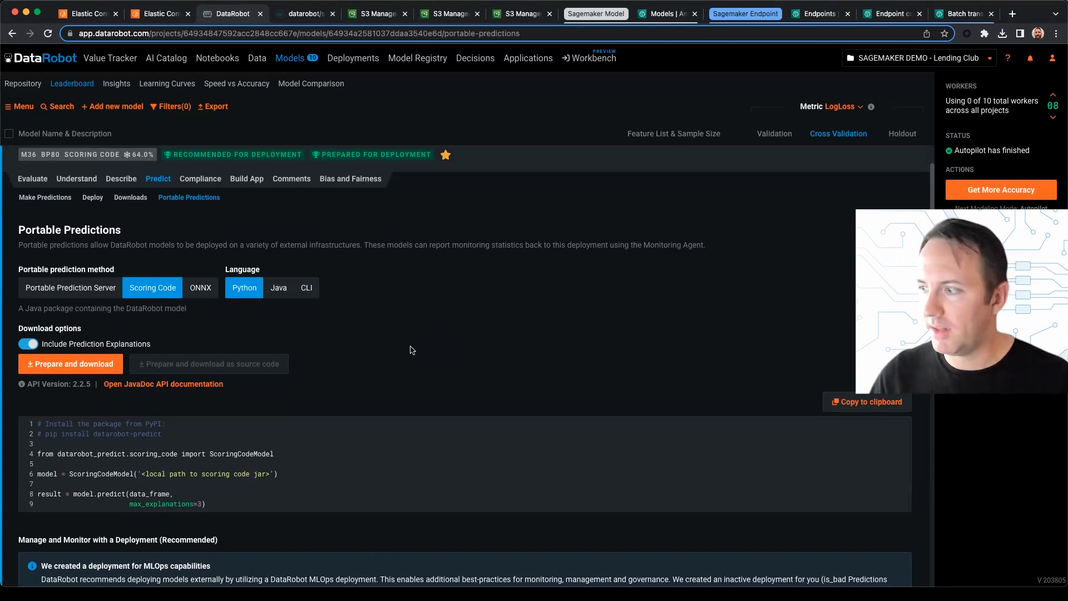
click(94, 364)
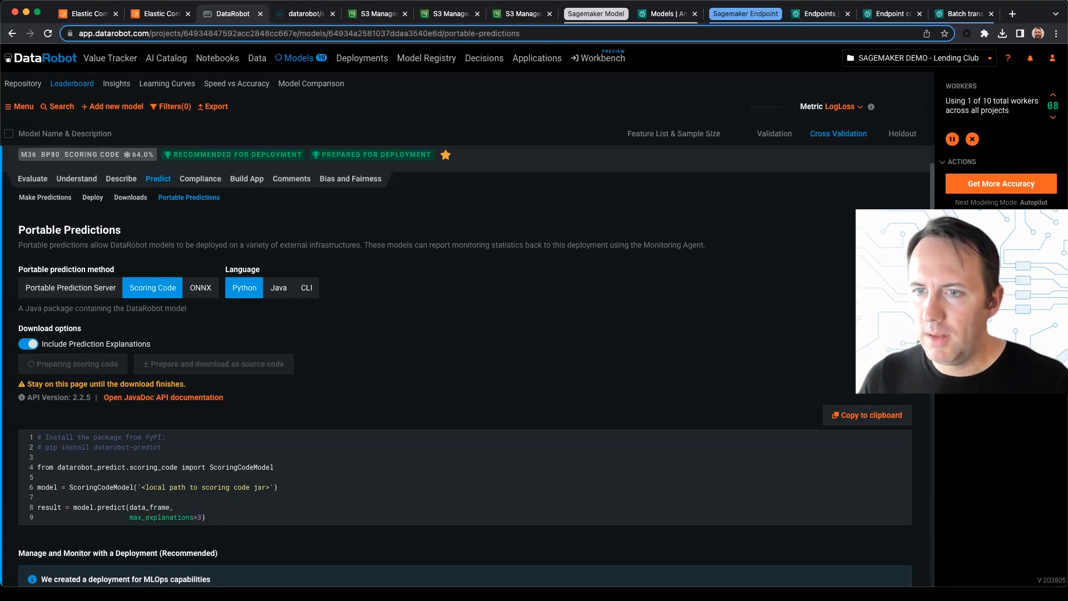
- Place the downloaded 649dc805e603dea06670a4ae-64934a2581037ddaa3540e6d-pe.jar in the Linkedin_Live folder in Finder
click(1001, 34)
click(1002, 34)
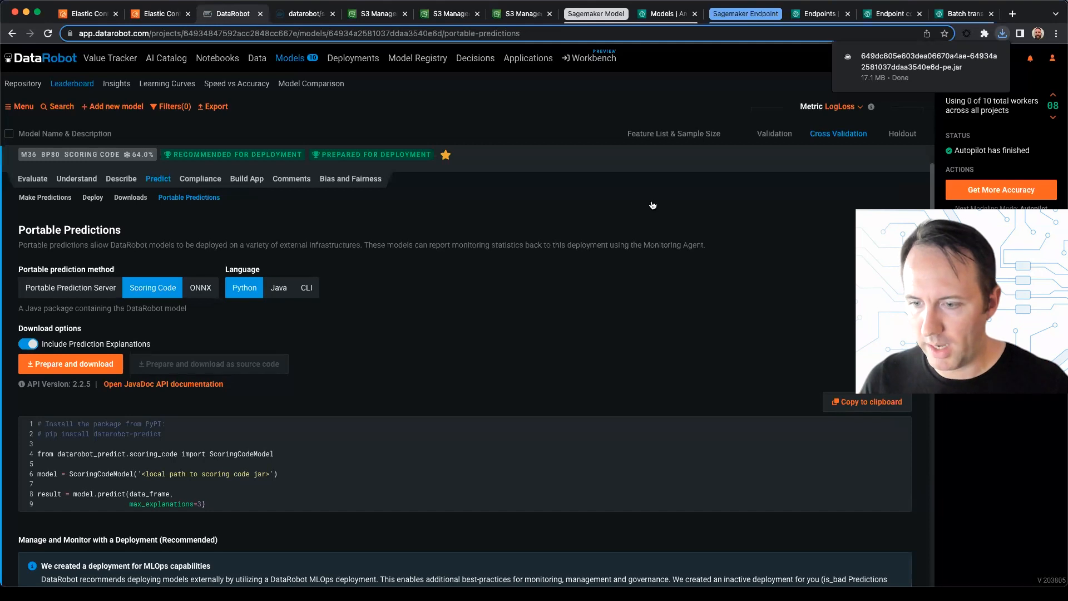
key(super+Tab)
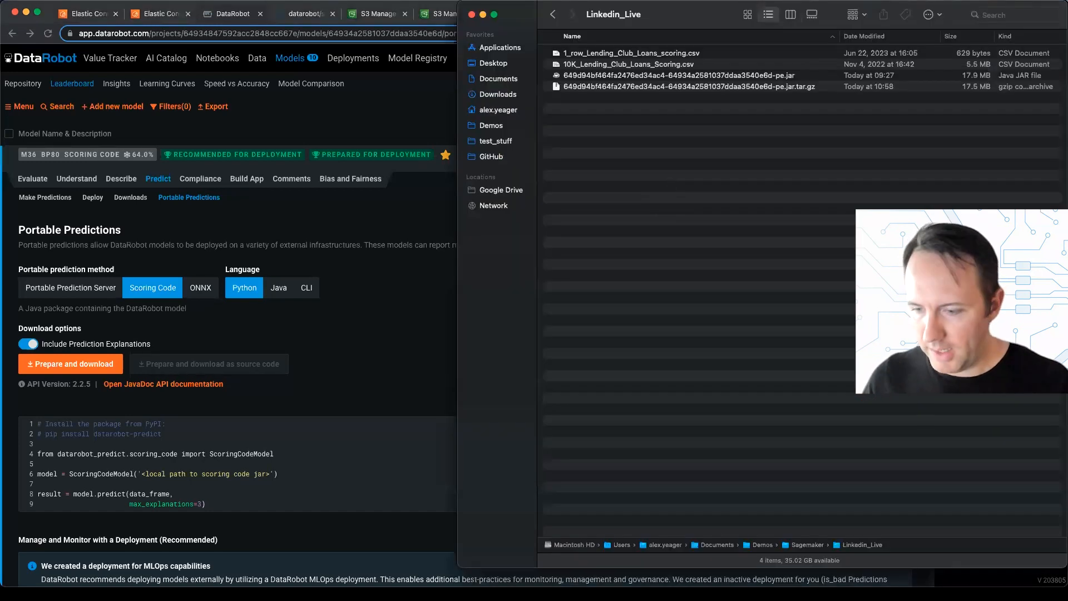
drag(1062, 245, 839, 220)
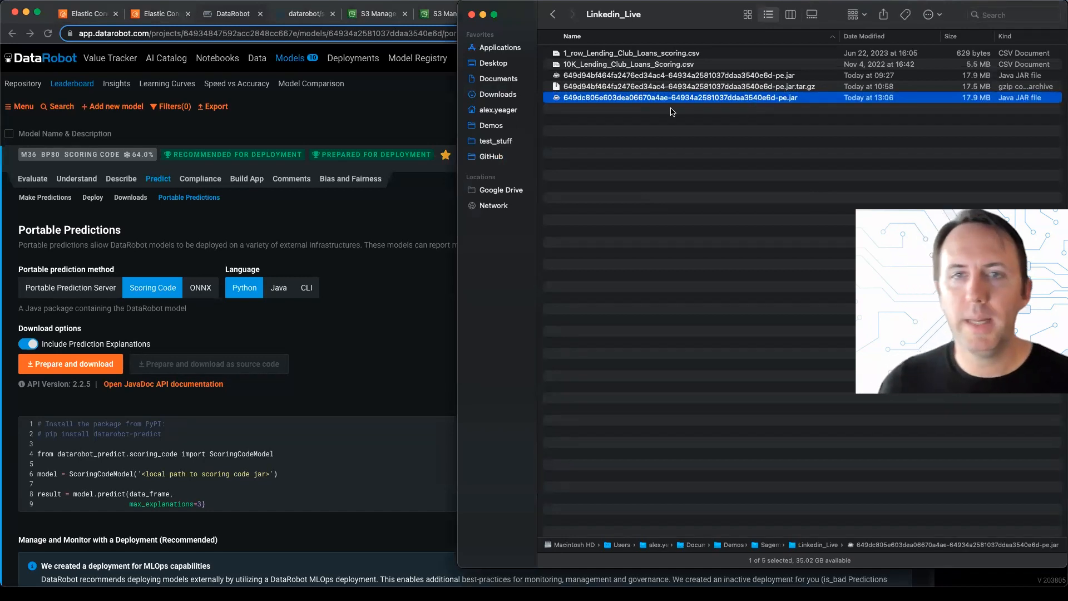
- Switch to the terminal session in the Linkedin_Live folder
click(355, 352)
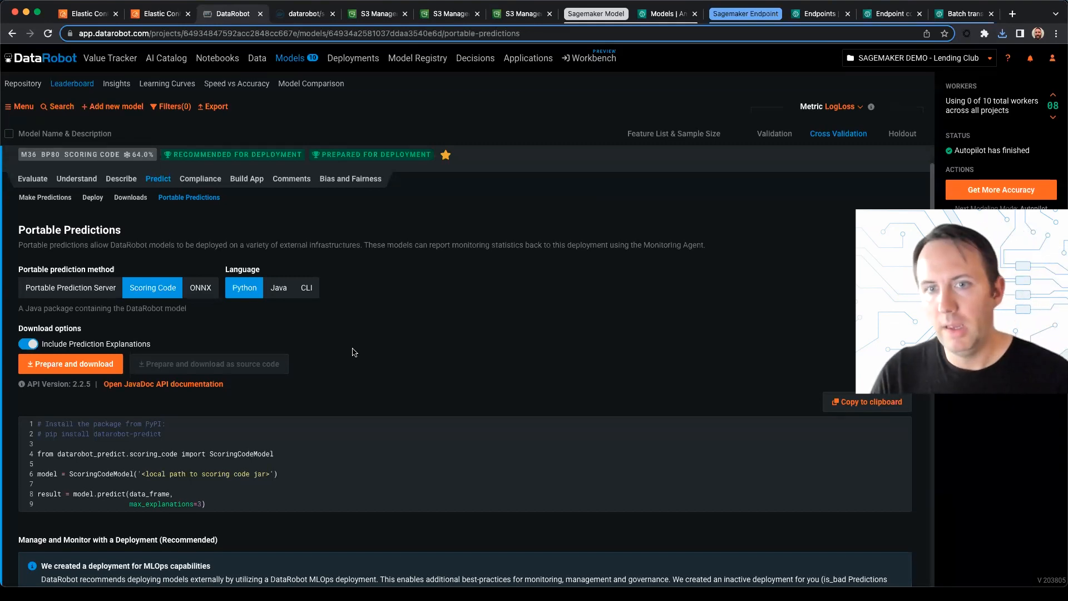
key(super+Tab)
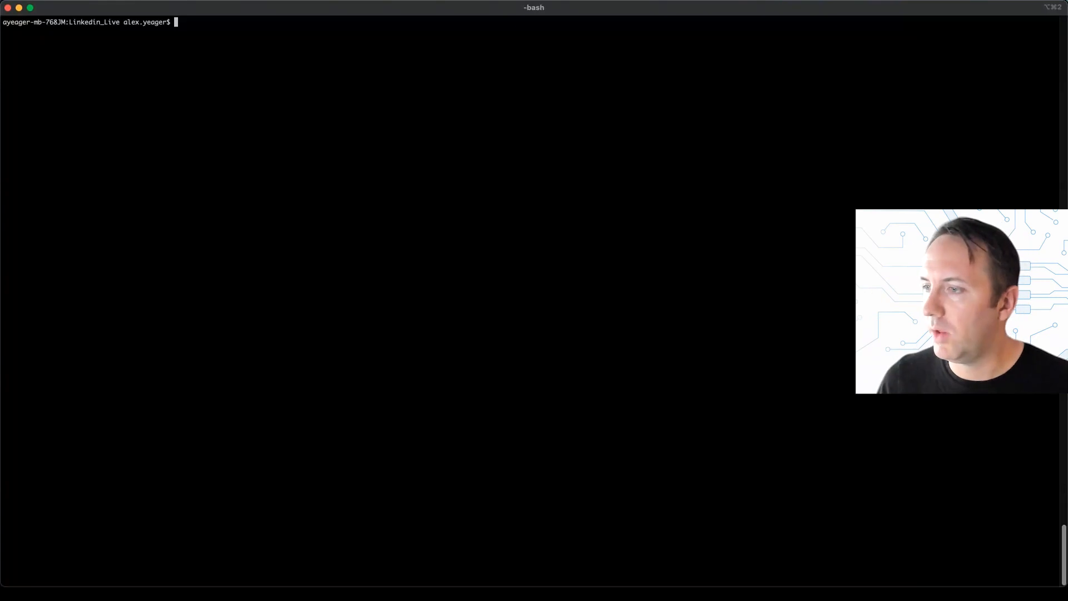
key(super+Tab)
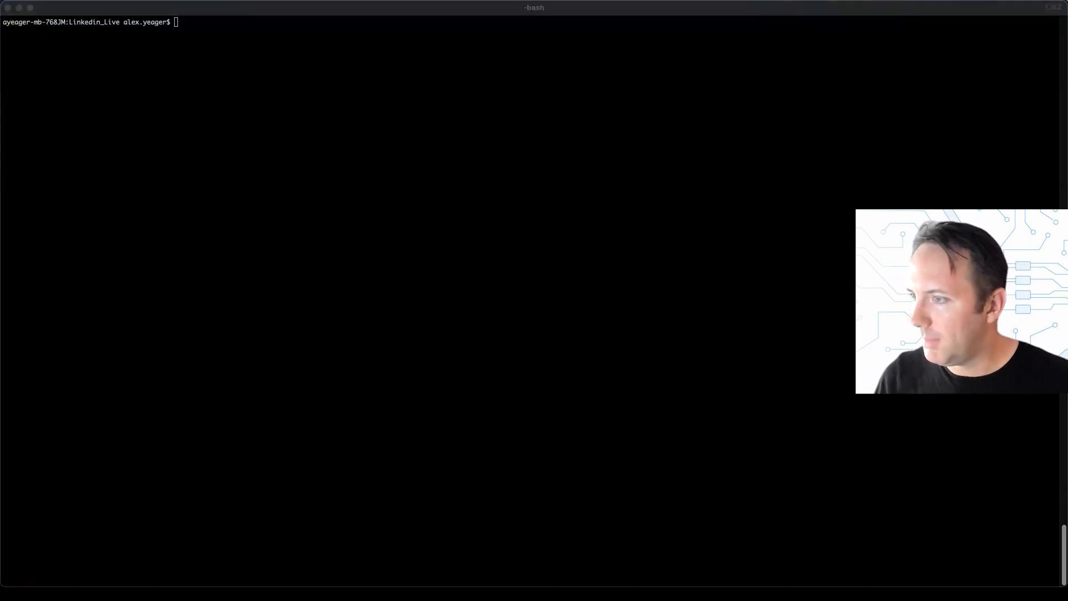
click(569, 300)
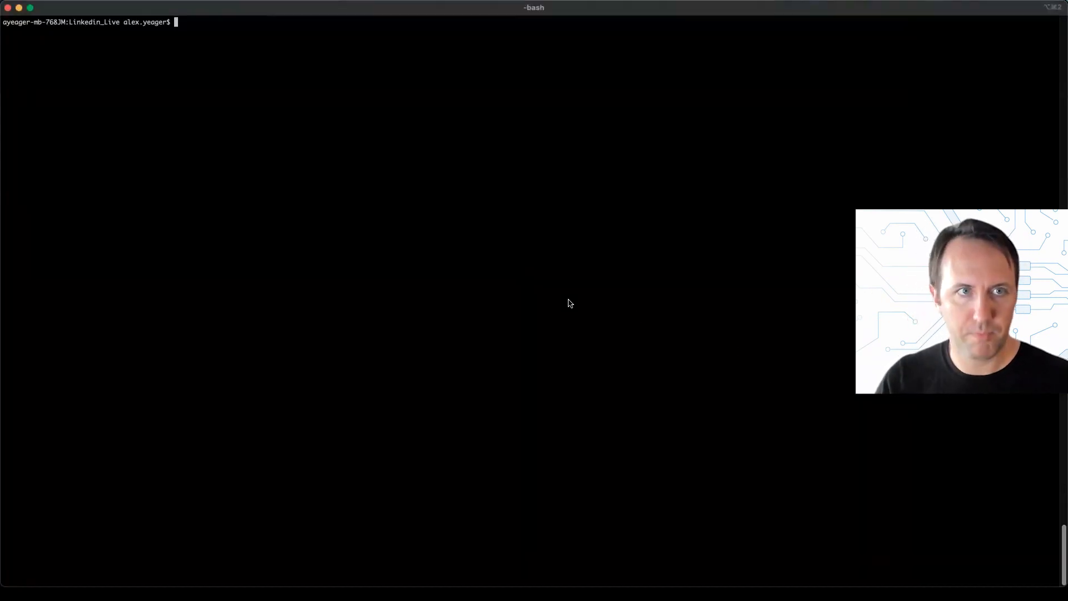
- Try to pack 6494af9f82660bf63a885fa5-64934a2581037ddaa3540e6d-pe.jar into a .tar.gz archive using COPYFILE_DISABLE=1 tar -czvf
text(COPYFILE_DISABLE=1 tar -czvf 6494af9f82660bf63a885fa5-64934a2581037ddaa3540e6d-pe.jar.tar.gz 6494af9f82660bf63a885fa5-64934a2581037ddaa3540e6d-pe.jar)
key(Return)
key(Up)
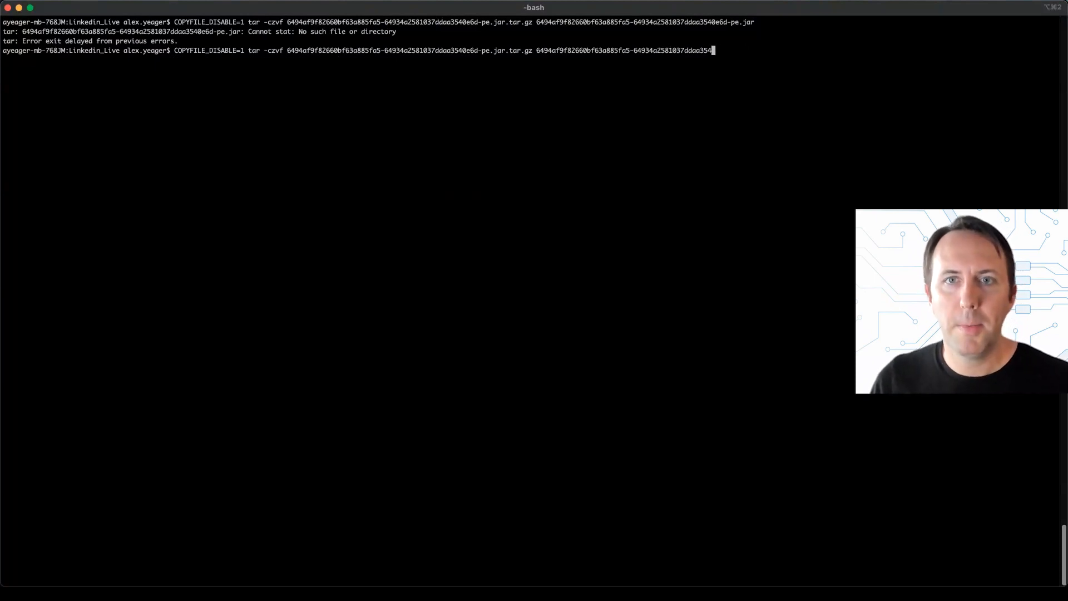
key(Tab)
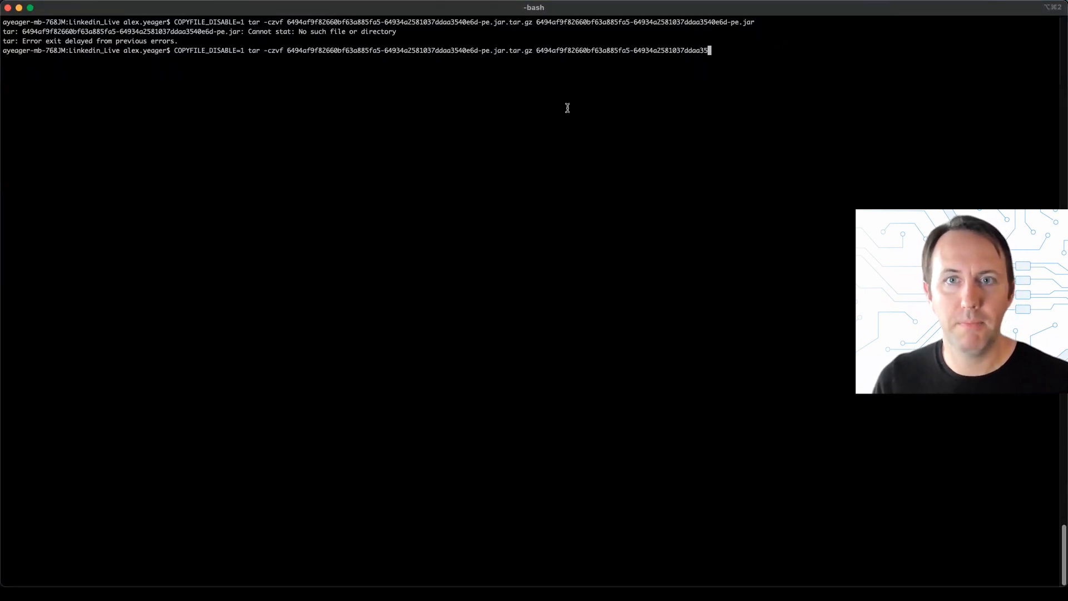
key(ctrl+c)
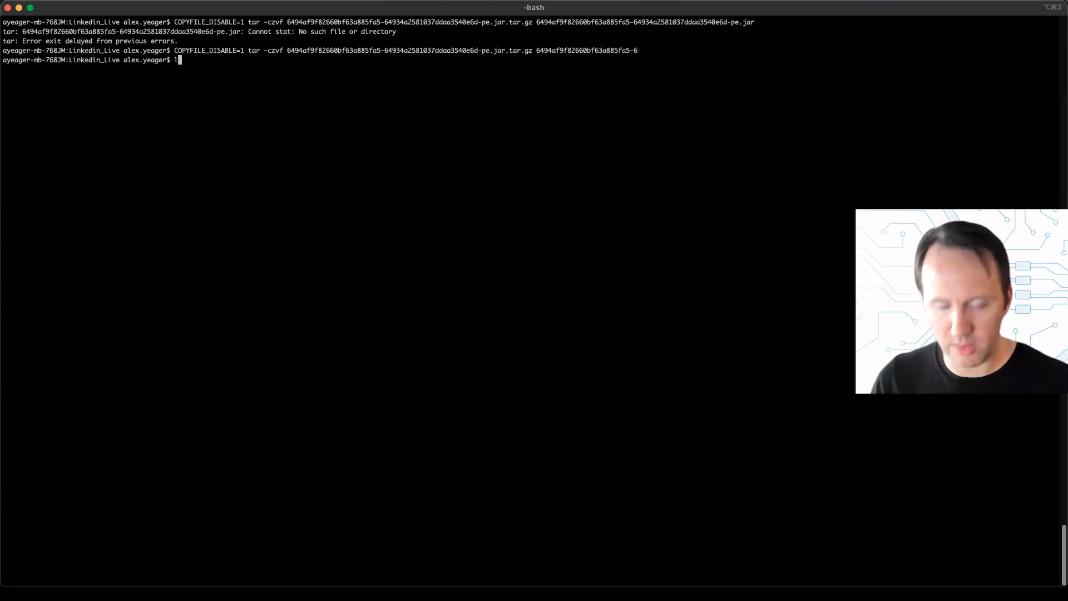
- List the folder's files and begin a new command line with COPYFILE_DISABLE=1 tar -czvf, reused from the previous command
text(ls)
key(Return)
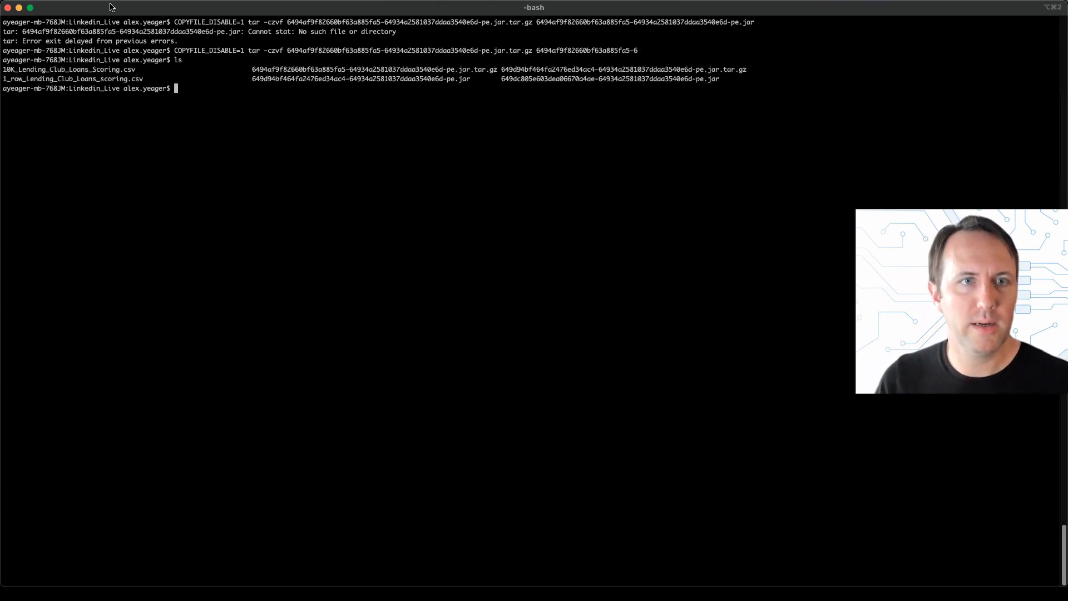
drag(175, 50, 286, 52)
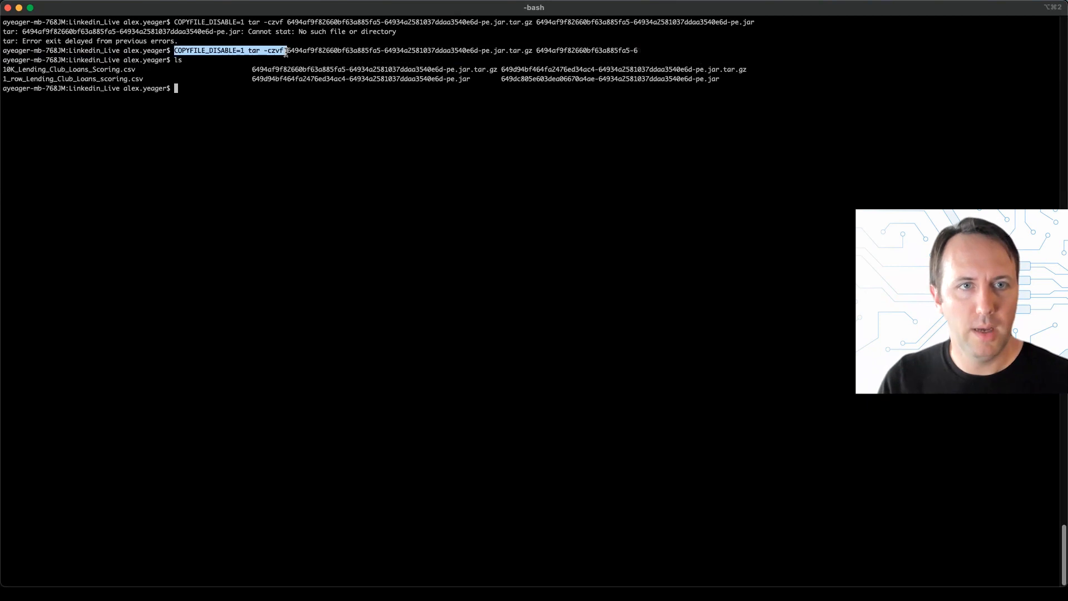
key(super+v)
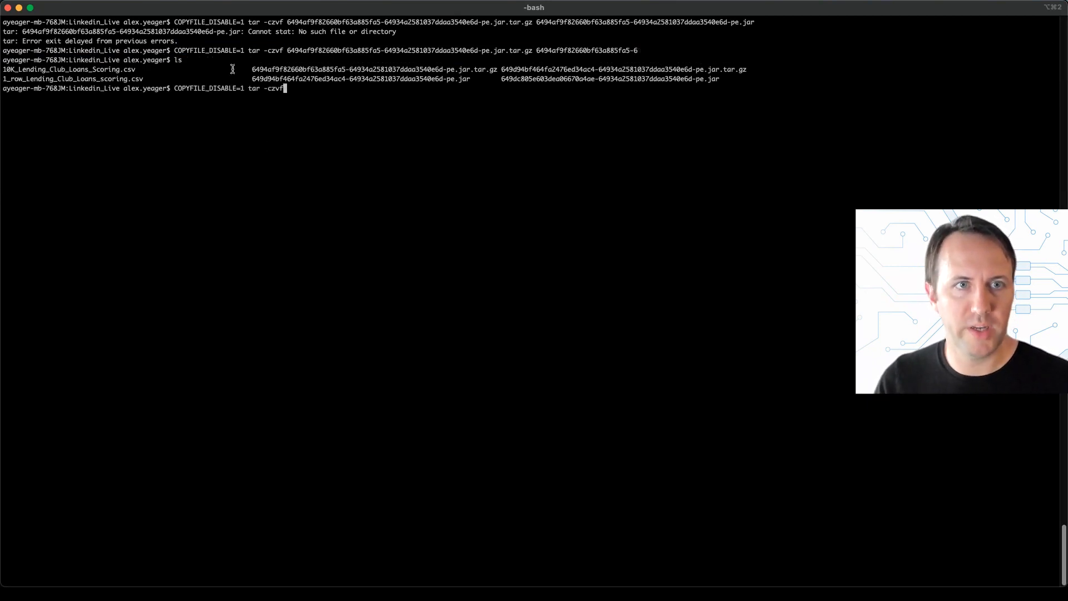
double_click(219, 50)
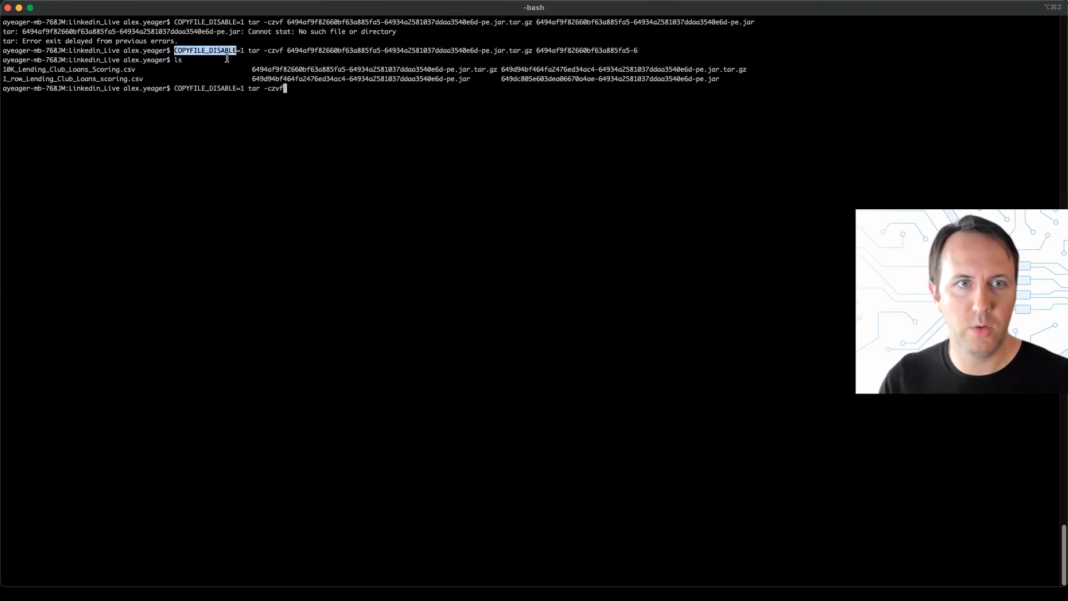
click(246, 51)
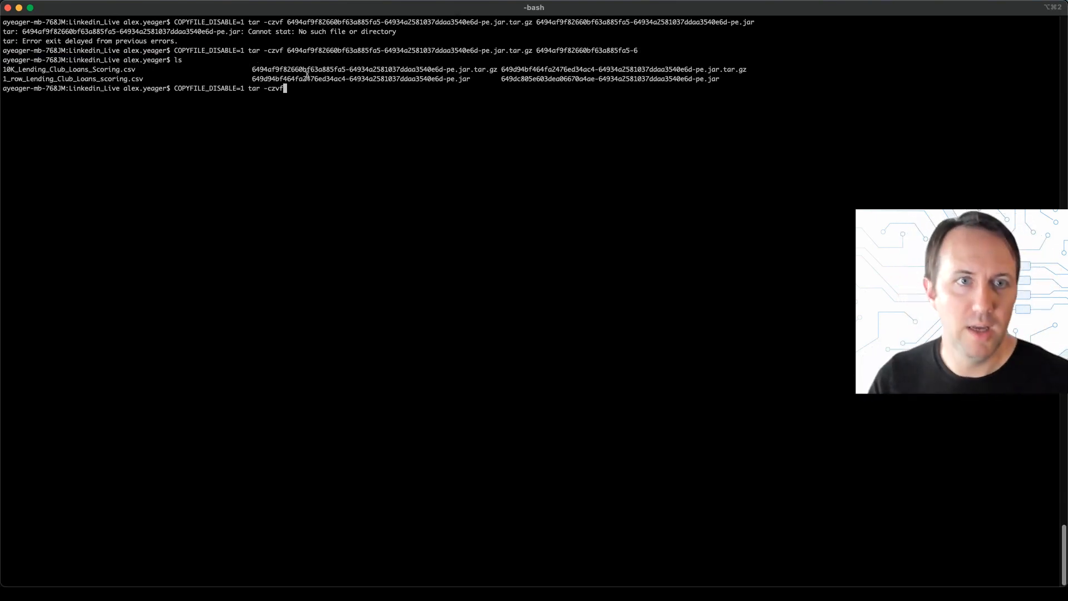
- Complete and run the command to pack 649d94bf464fa2476ed34ac4-64934a2581037ddaa3540e6d-pe.jar into an archive of the same name with .tar.gz appended
double_click(382, 78)
key(super+c)
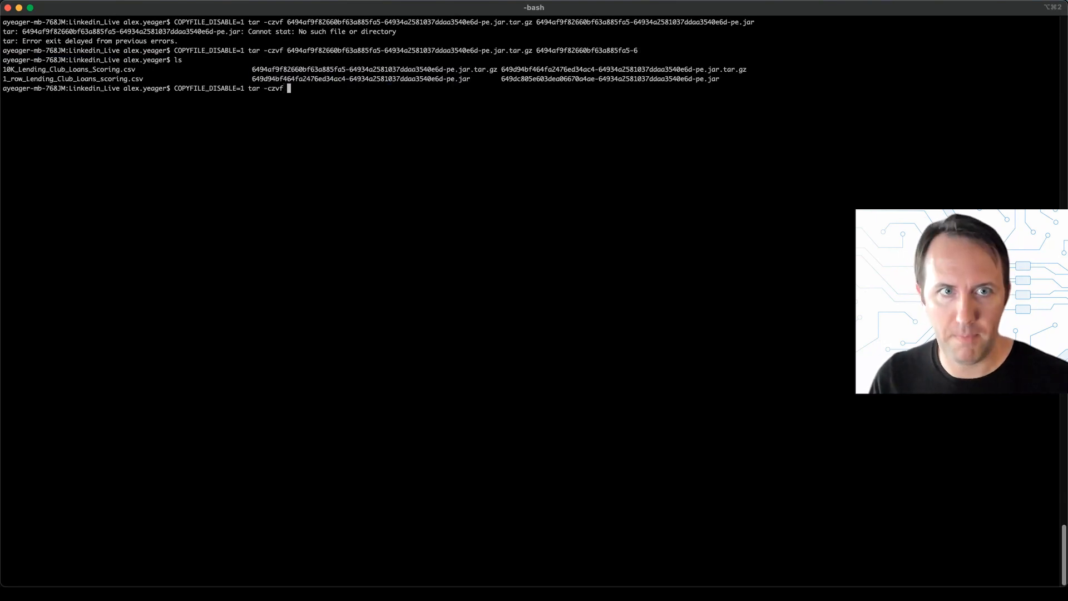
key(super+v)
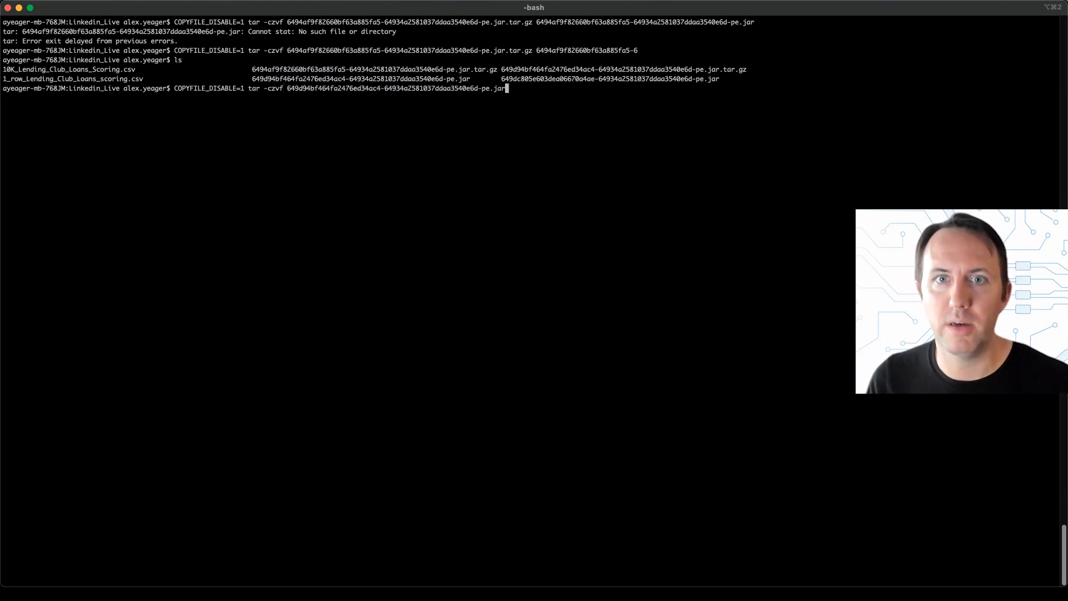
text(.ta)
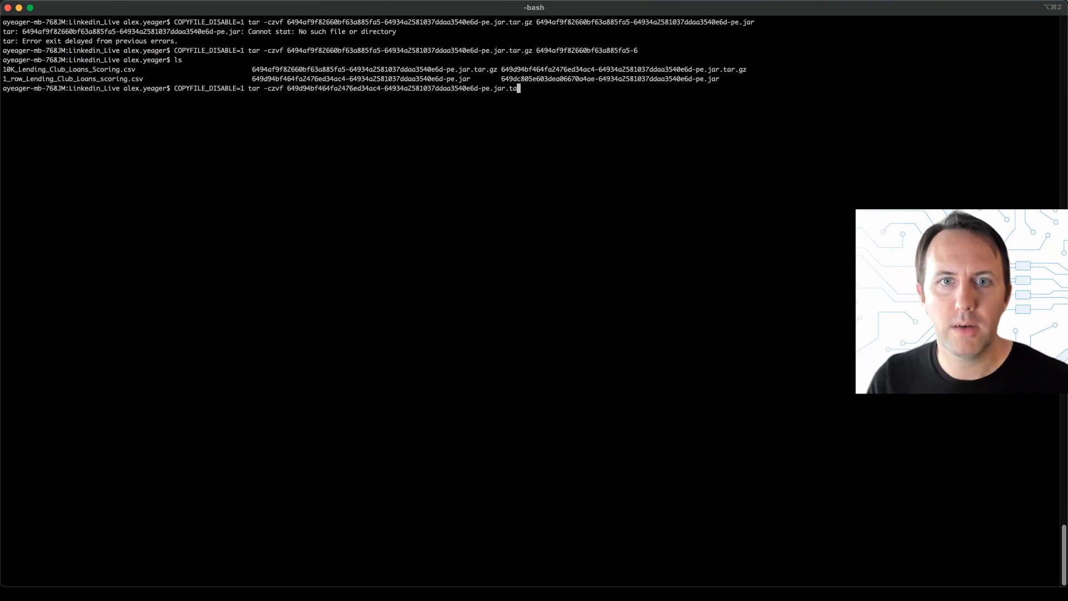
text(r.gz)
key(super+v)
key(Return)
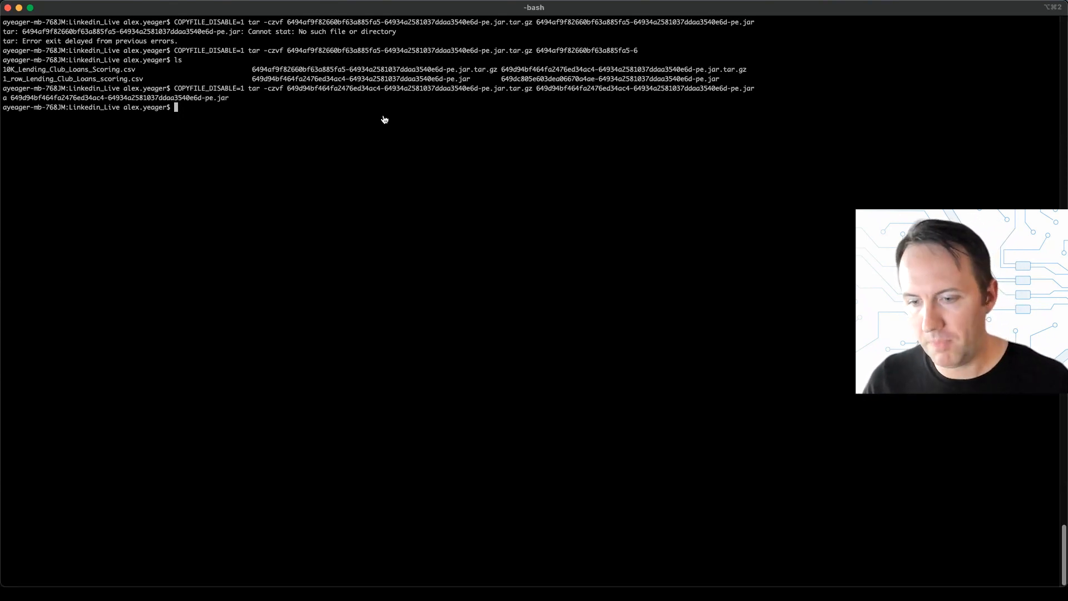
- Switch to the browser and copy the pull command for the latest tag of datarobot/scoring-inference-code-sagemaker from Docker Hub
key(super+Tab)
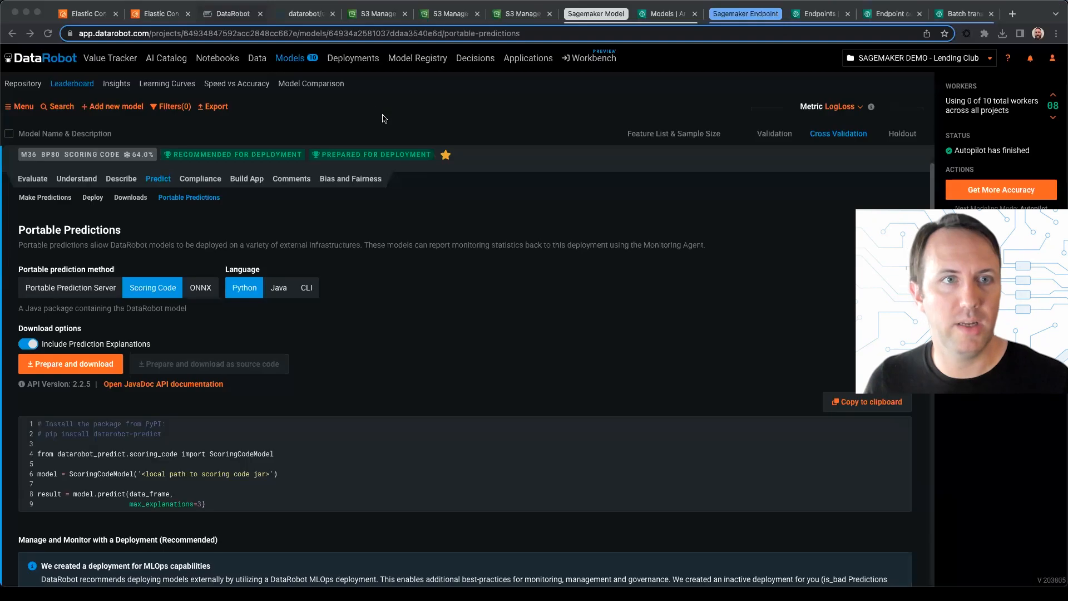
click(305, 16)
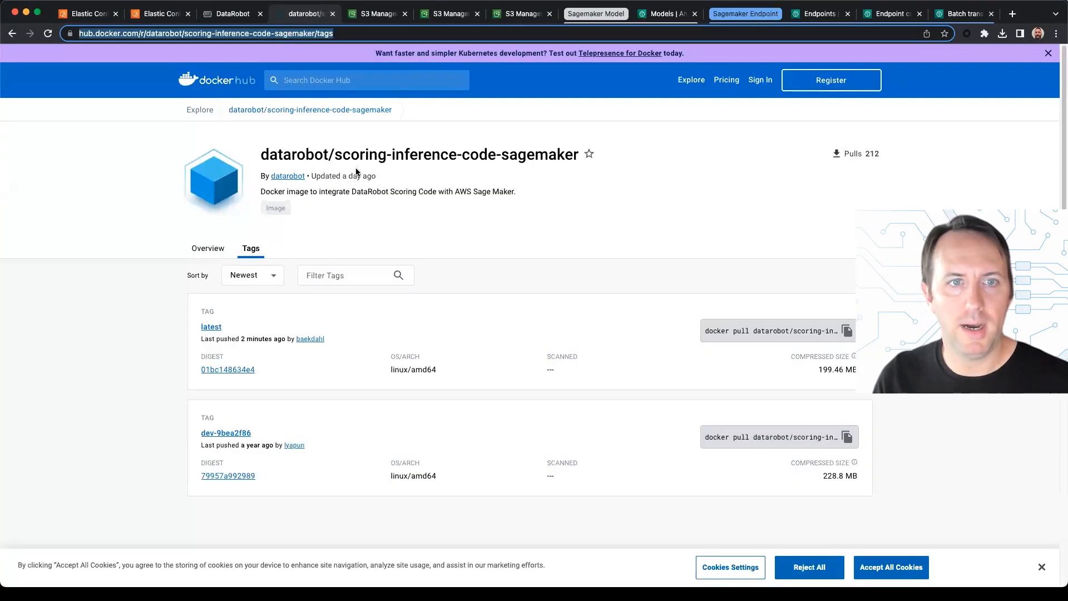
drag(266, 154, 332, 160)
click(372, 162)
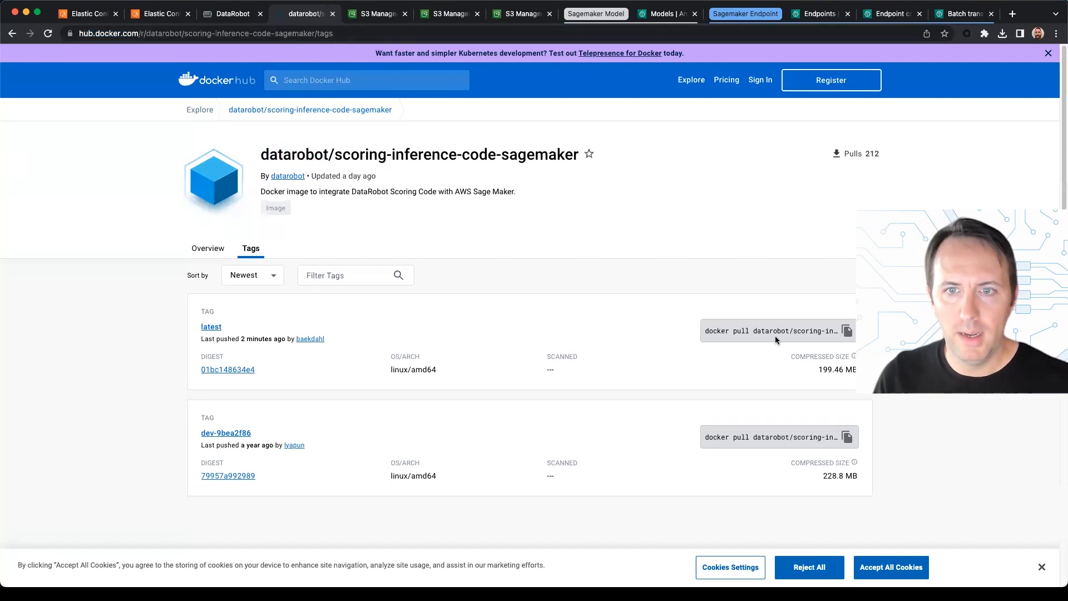
click(846, 331)
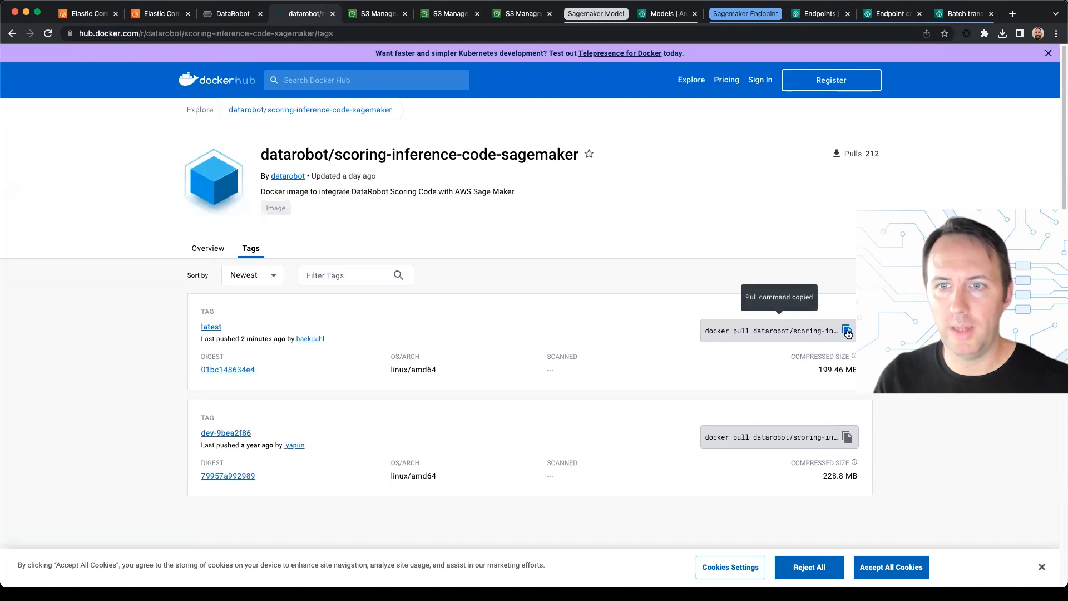
- Run docker pull datarobot/scoring-inference-code-sagemaker:latest in the terminal
key(super+Tab)
key(super+v)
key(Return)
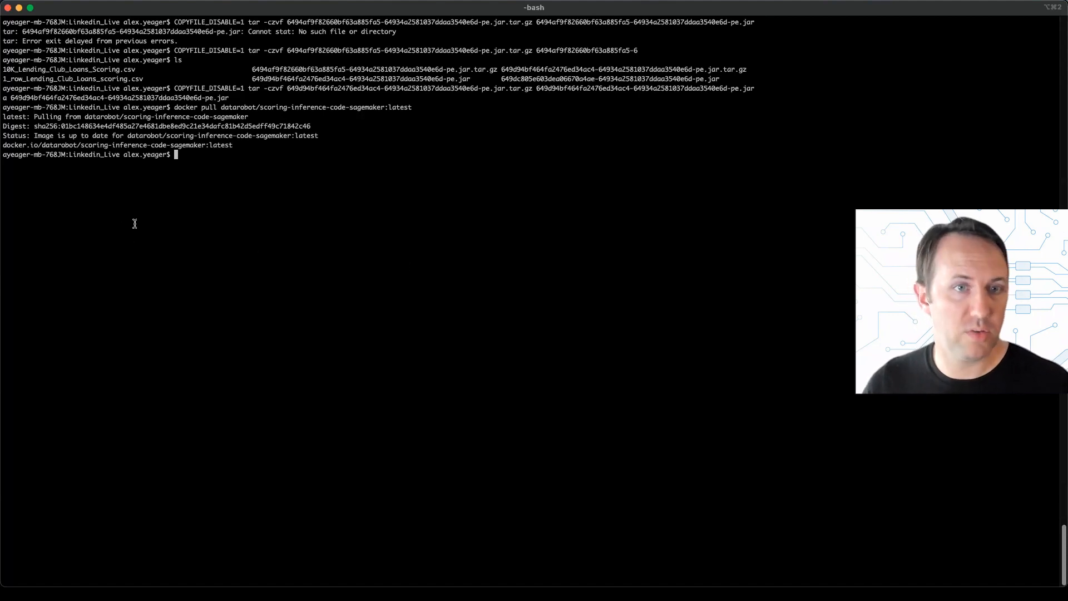
- Switch to the browser and upload 649d94bf464fa2476ed34ac4-64934a2581037ddaa3540e6d-pe.jar.tar.gz from the Linkedin_Live folder to the bucket's sagemaker/models/ folder in S3
key(super+Tab)
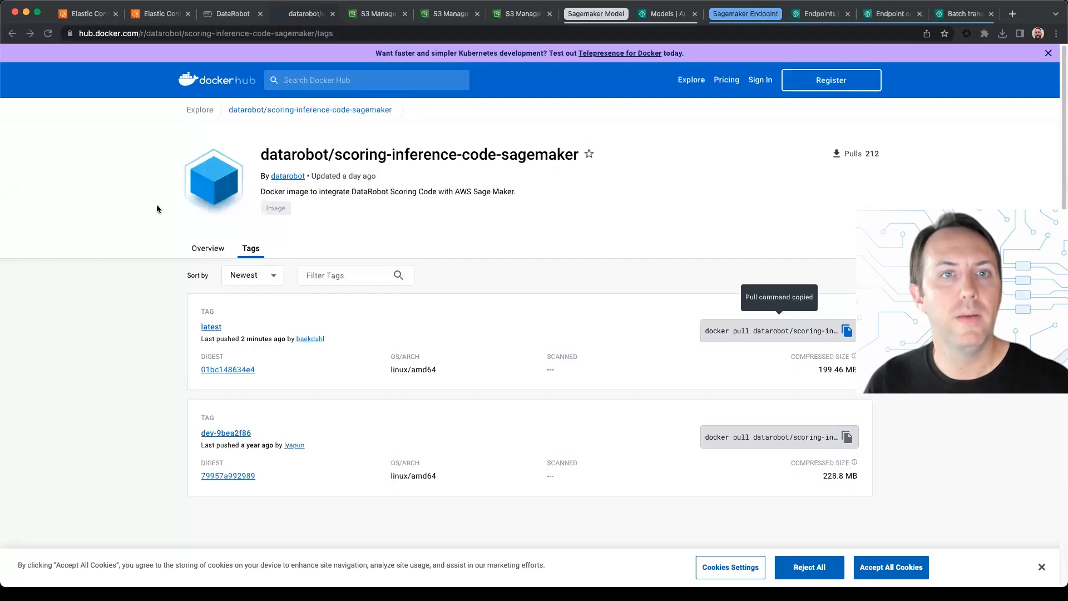
click(515, 19)
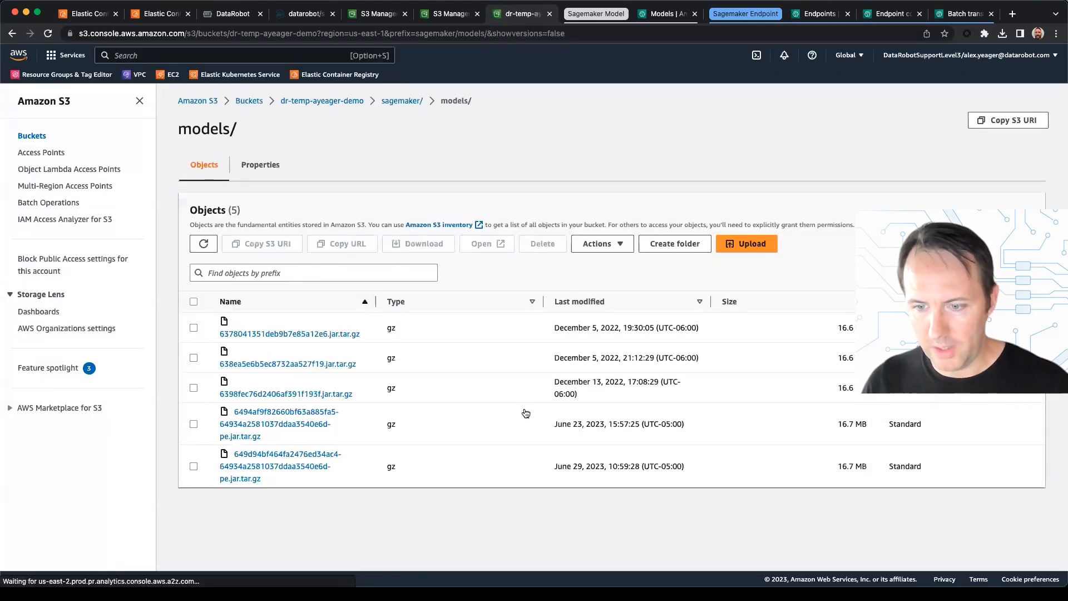
key(super+Tab)
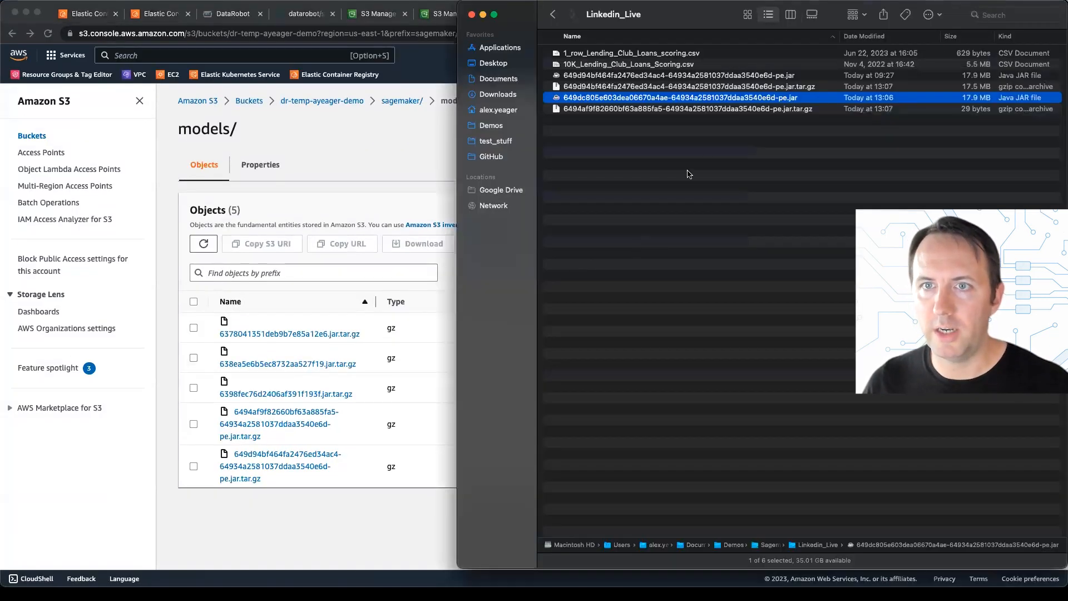
click(708, 112)
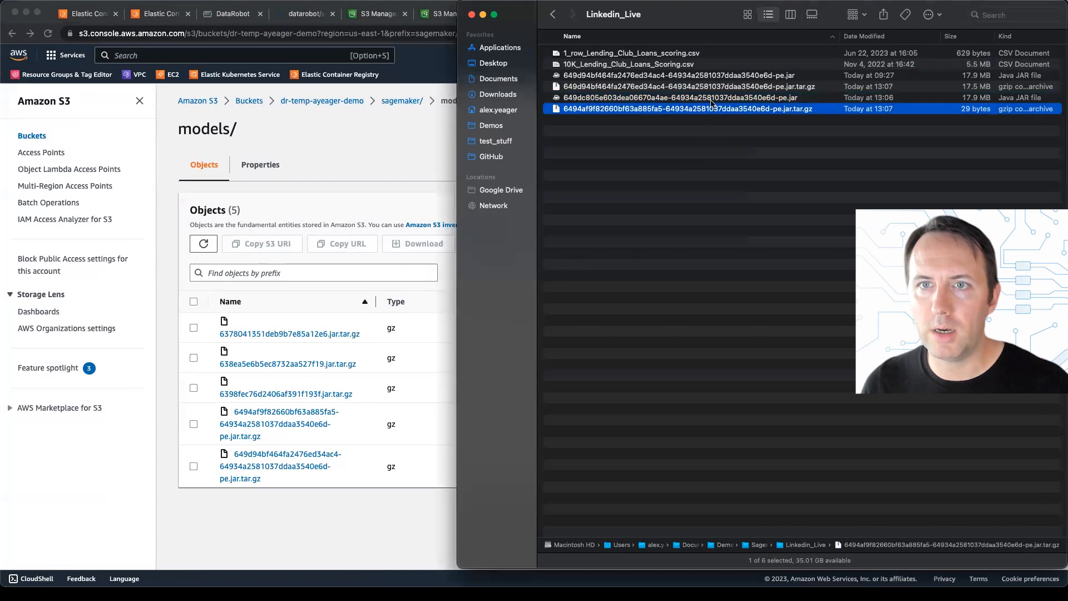
click(708, 88)
drag(661, 87, 447, 321)
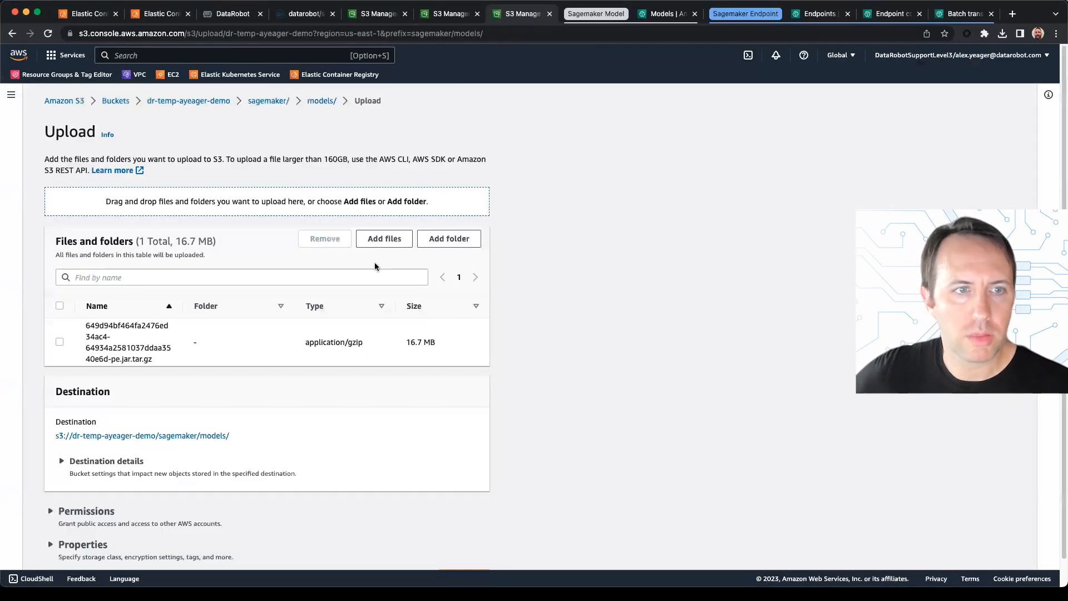
scroll(349, 279, down, 1)
click(464, 551)
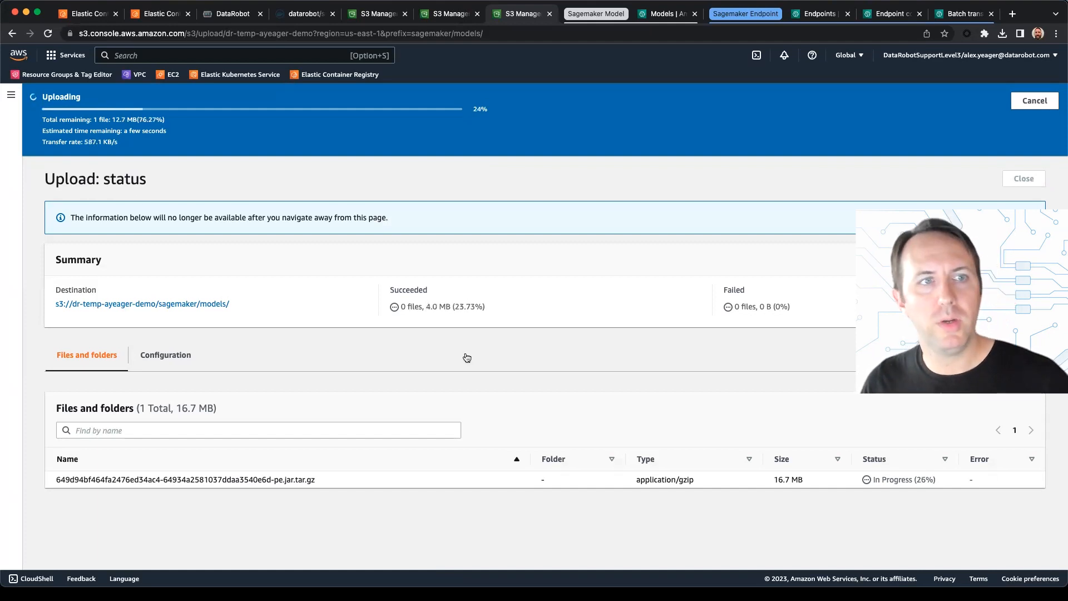
- Switch to the terminal and log Docker in to the us-east-1 ECR registry using aws ecr get-login-password piped to docker login as AWS
key(super+Tab)
key(super+Tab)
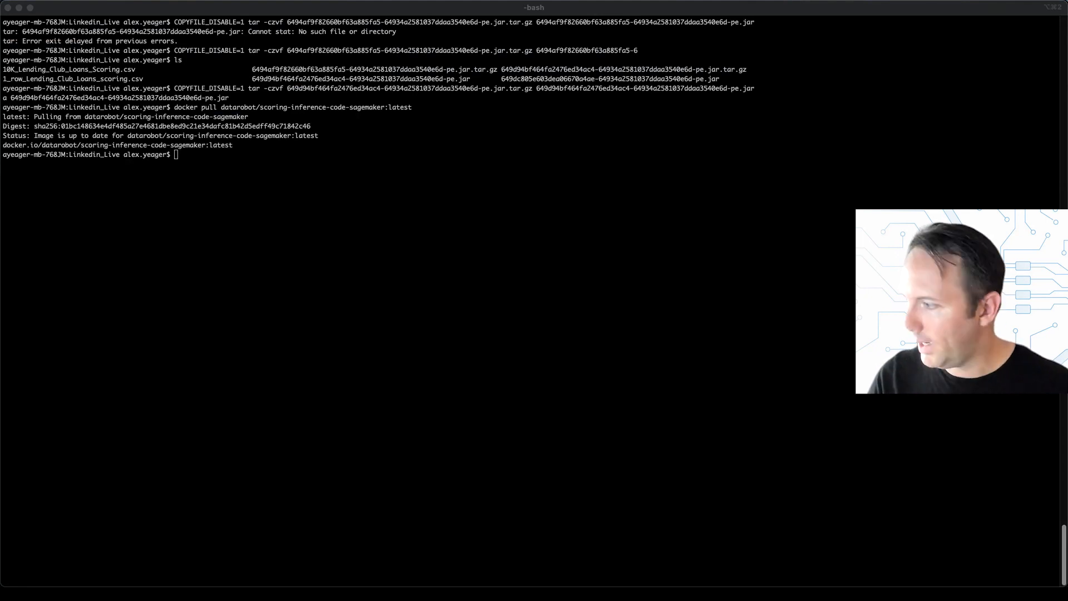
click(134, 240)
key(super+v)
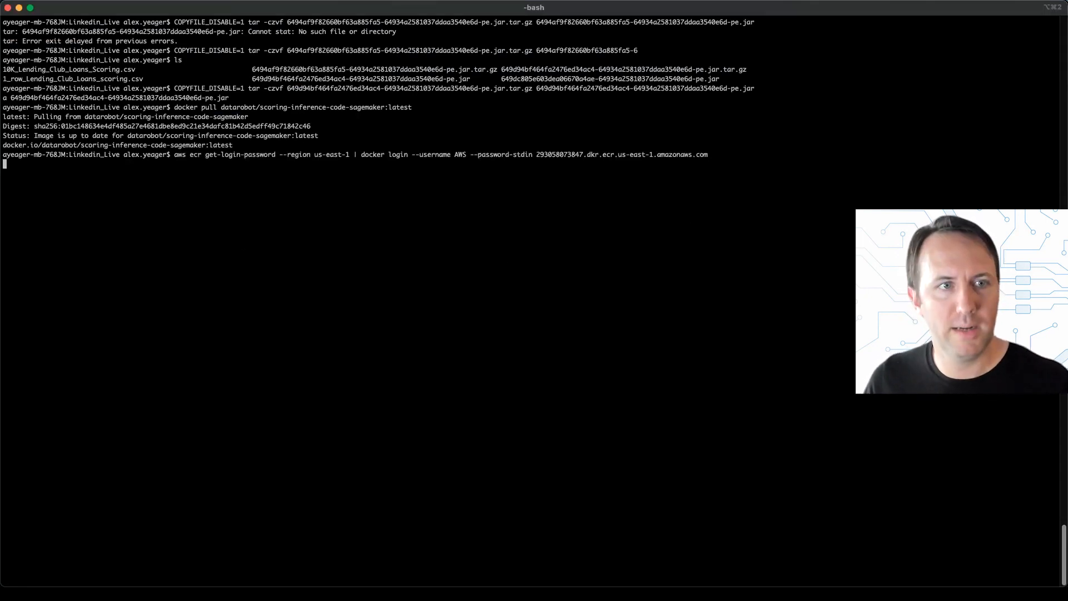
- Tag datarobot/scoring-inference-code-sagemaker:latest with docker tag for the account's us-east-1 ECR repository as scoring-inference-code-sagemaker:latest
key(super+Tab)
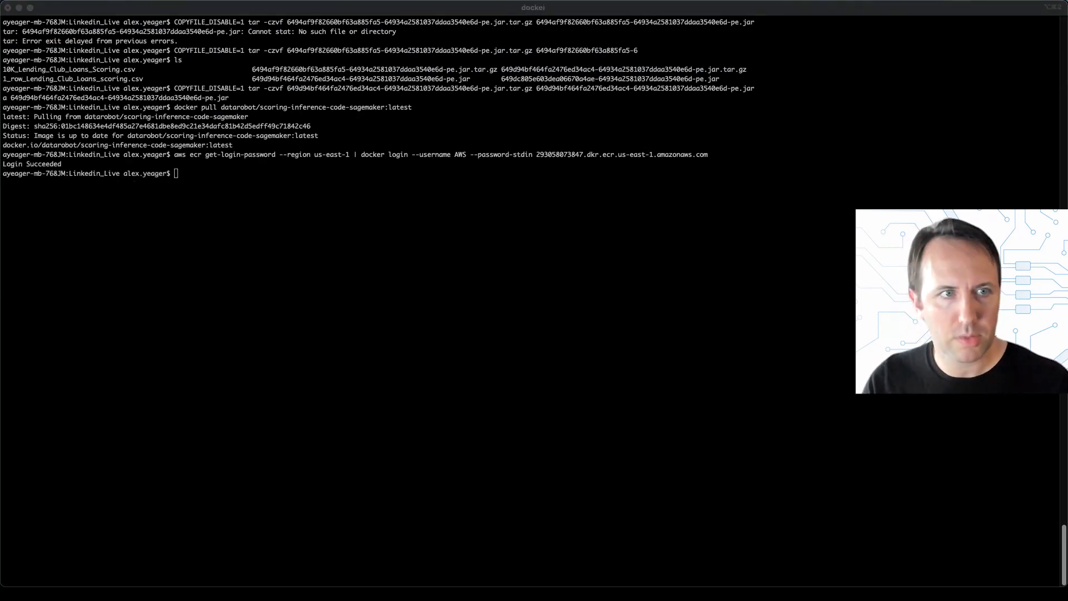
click(613, 275)
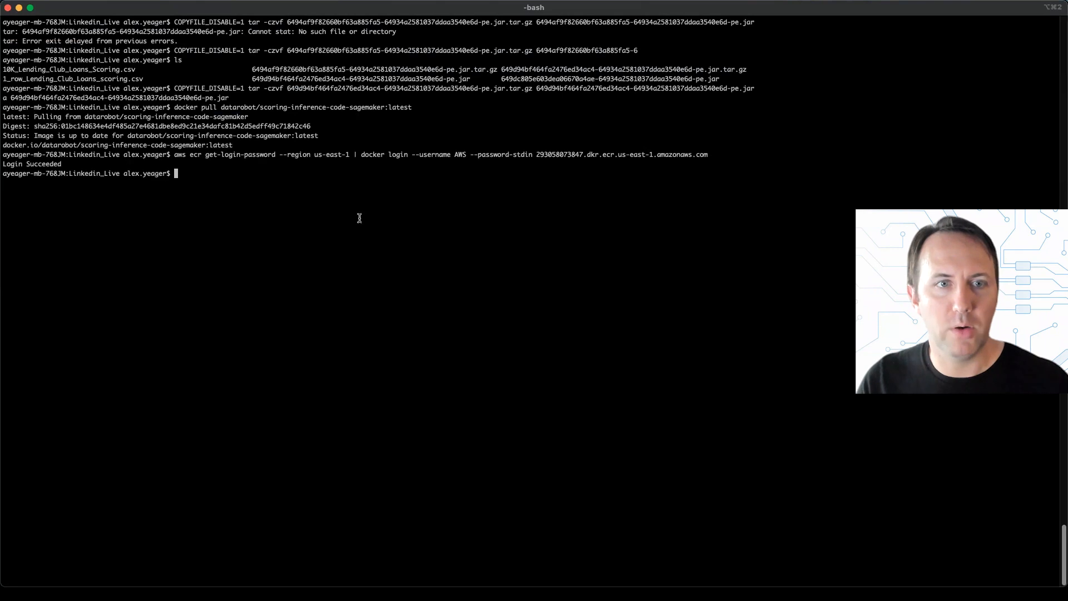
text(docker tag datarobot/scoring-inference-code-sagemaker:latest 293058073847.dkr.ecr.us-east-1.amazonaws.com/scoring-inference-code-sagemaker:latest)
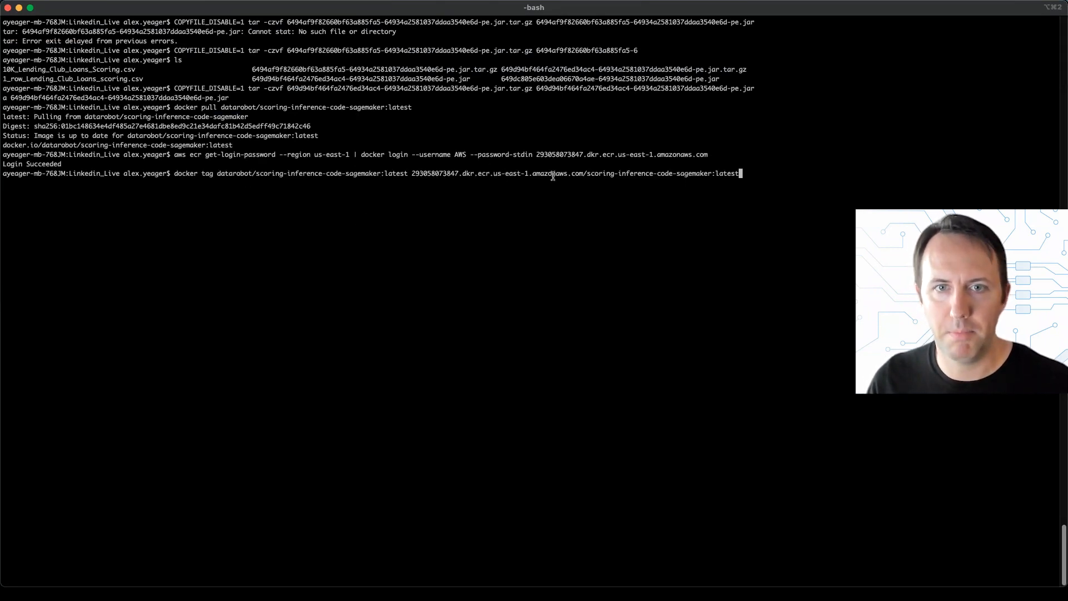
key(Return)
- Run docker push to send scoring-inference-code-sagemaker:latest to the account's us-east-1 ECR registry
key(super+Tab)
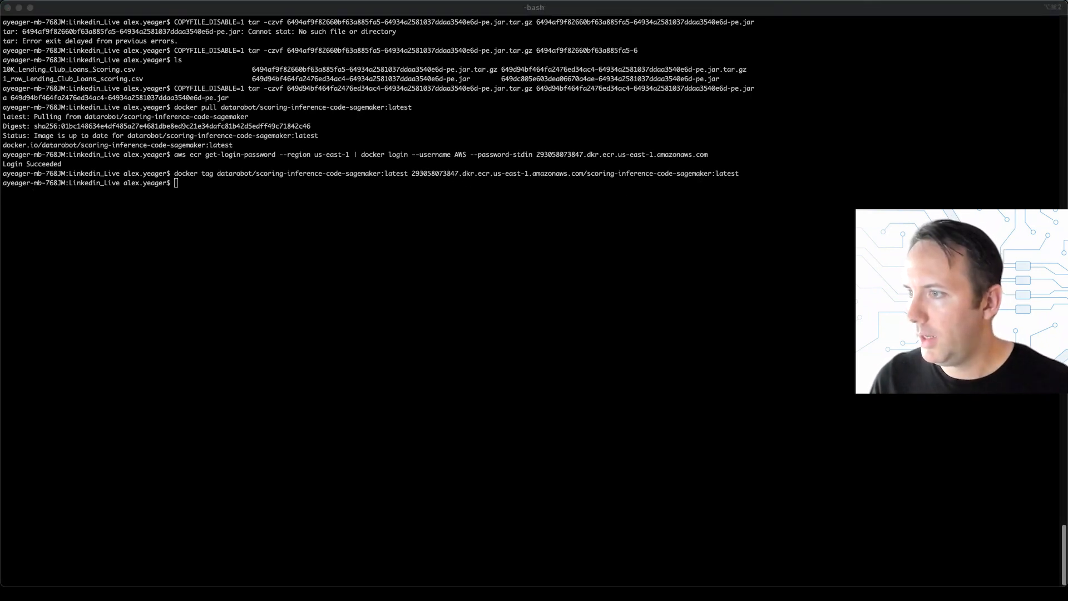
click(477, 276)
text(docker push 293058073847.dkr.ecr.us-east-1.amazonaws.com/scoring-inference-code-sagemaker:latest)
key(Return)
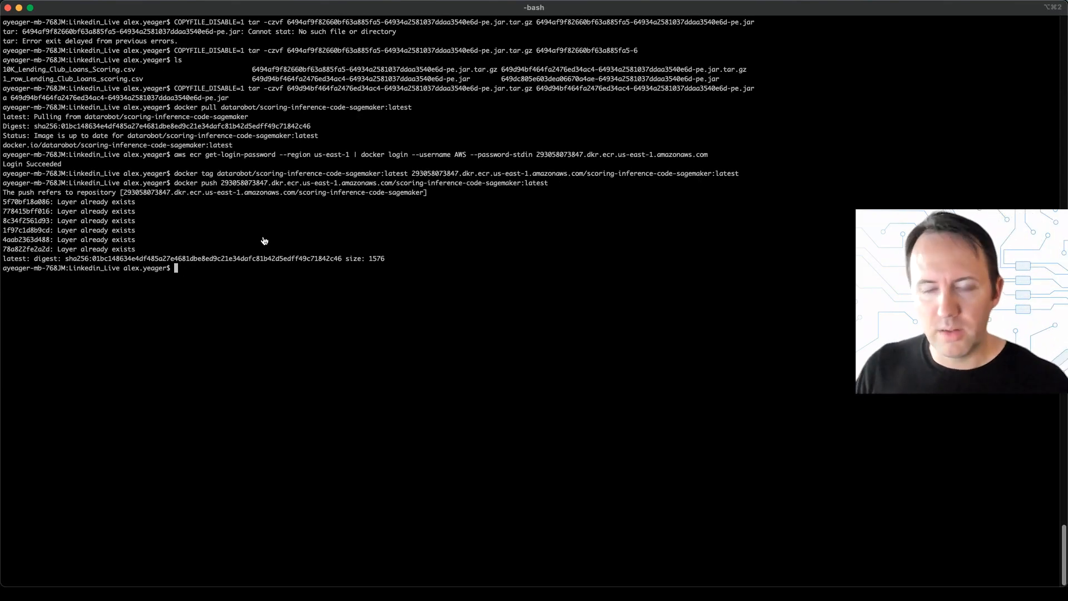
- Switch to the browser, close the S3 upload status, and start creating a new model from SageMaker's Inference models list
key(super+Tab)
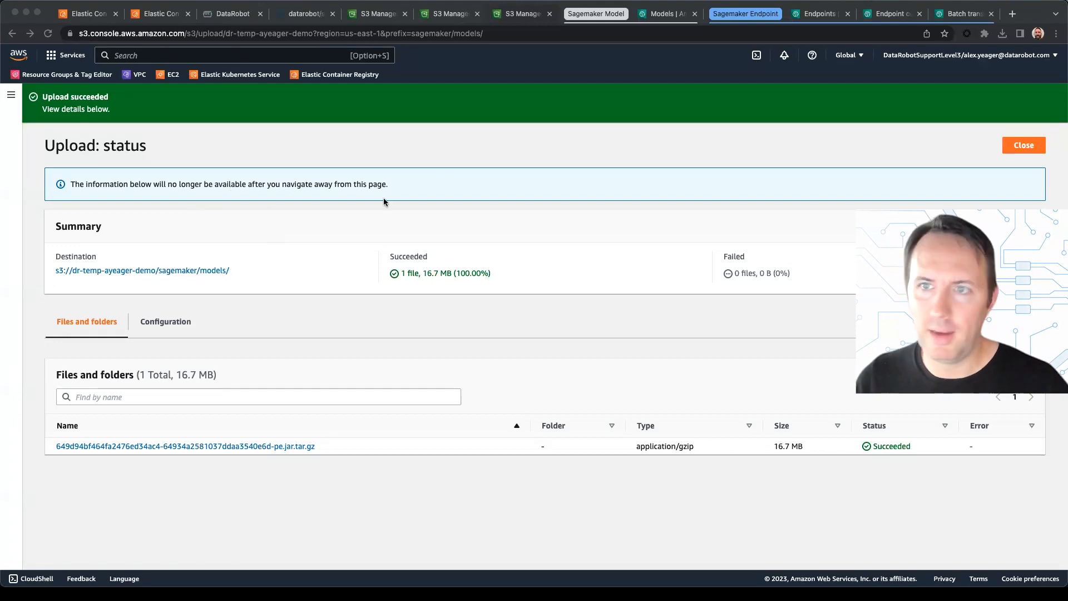
click(1015, 148)
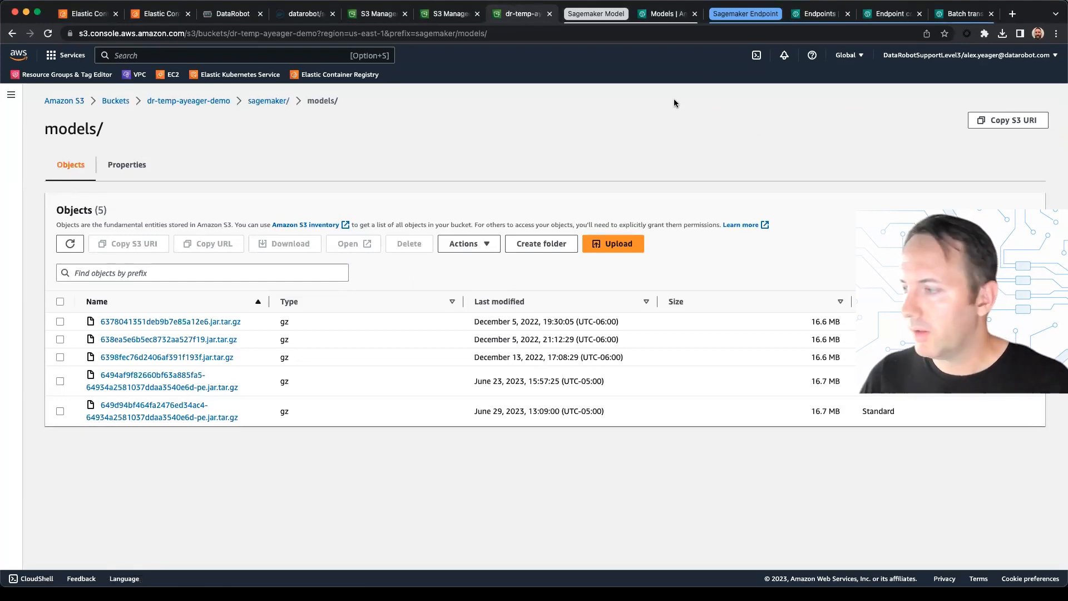
click(656, 17)
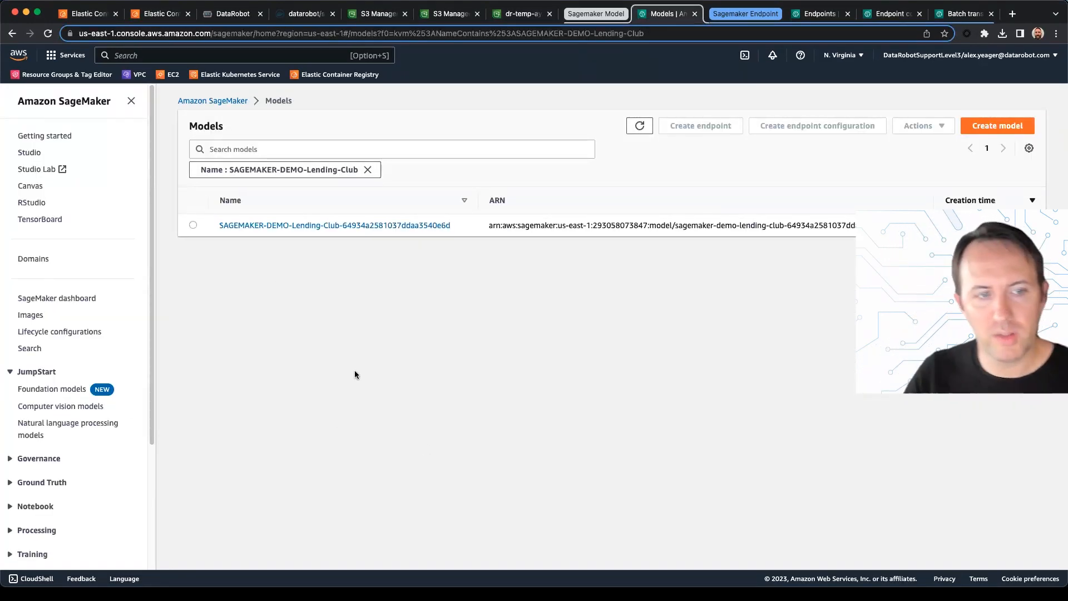
scroll(86, 370, down, 3)
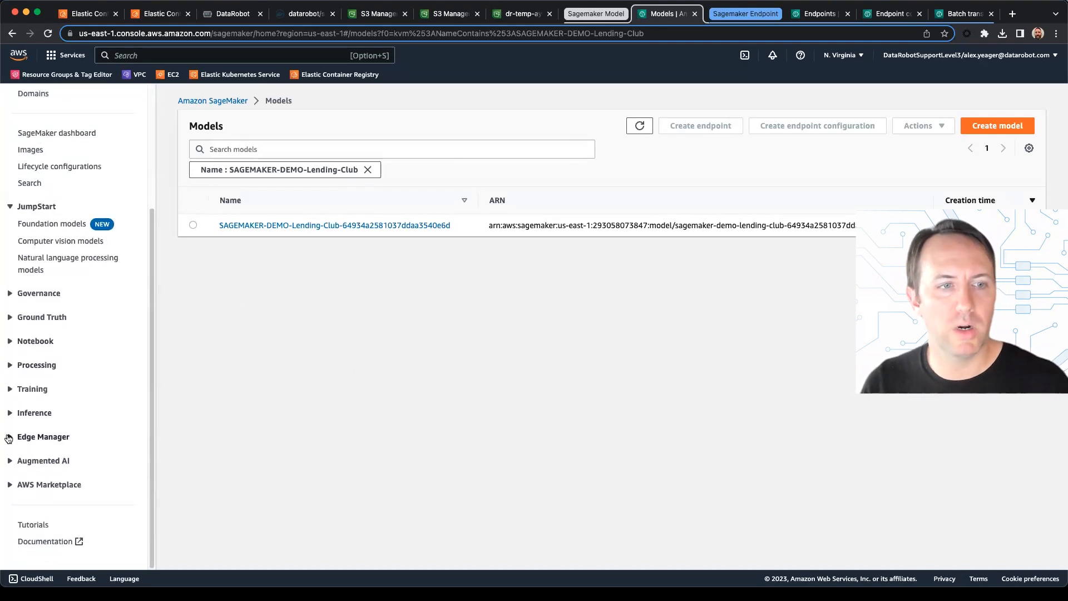
click(12, 414)
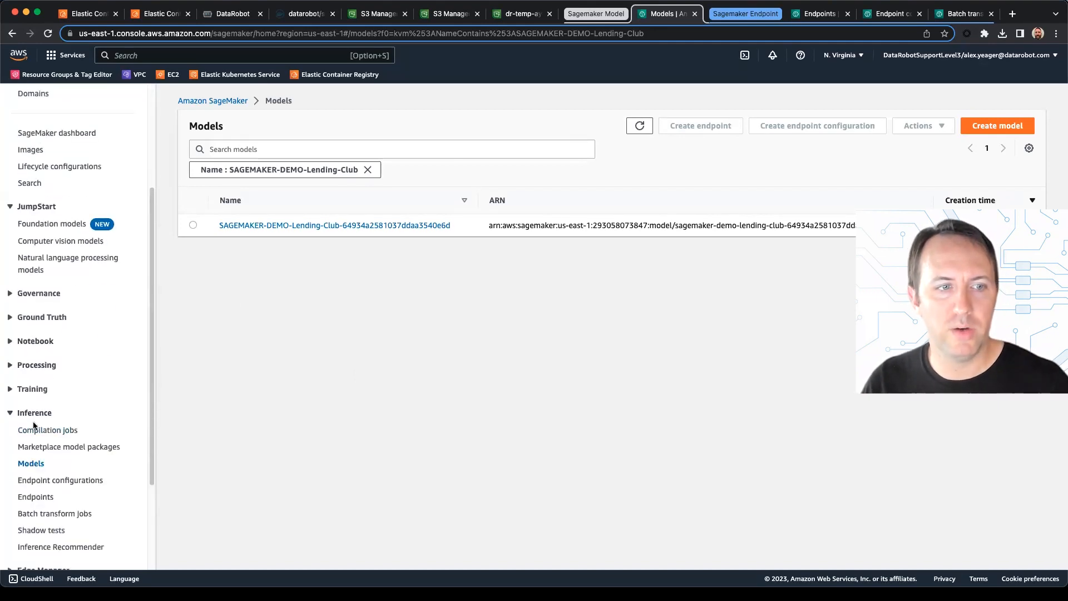
scroll(32, 416, down, 1)
scroll(31, 416, down, 1)
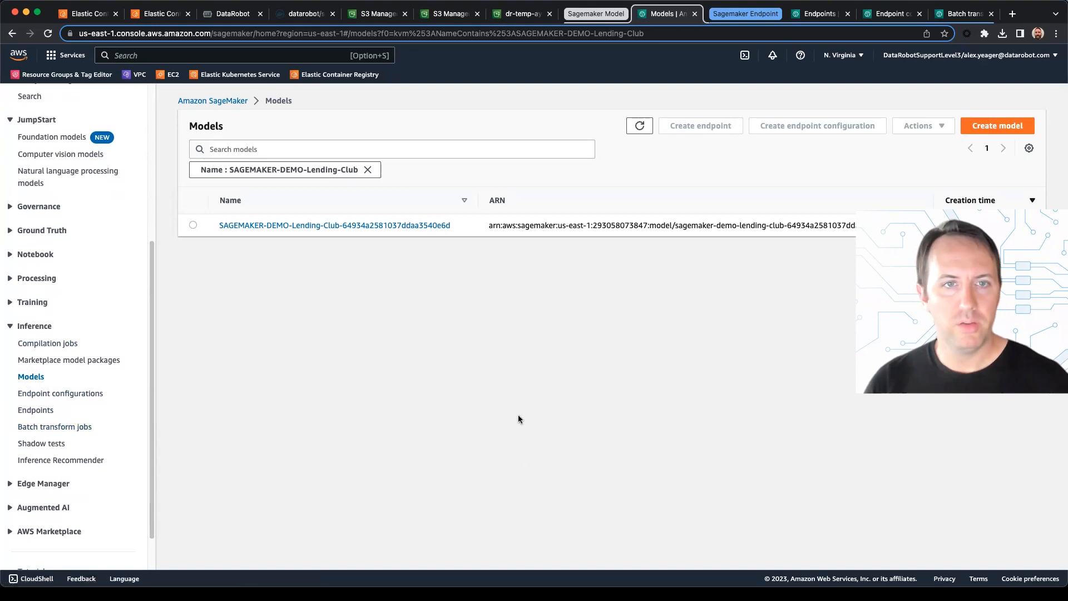
click(983, 131)
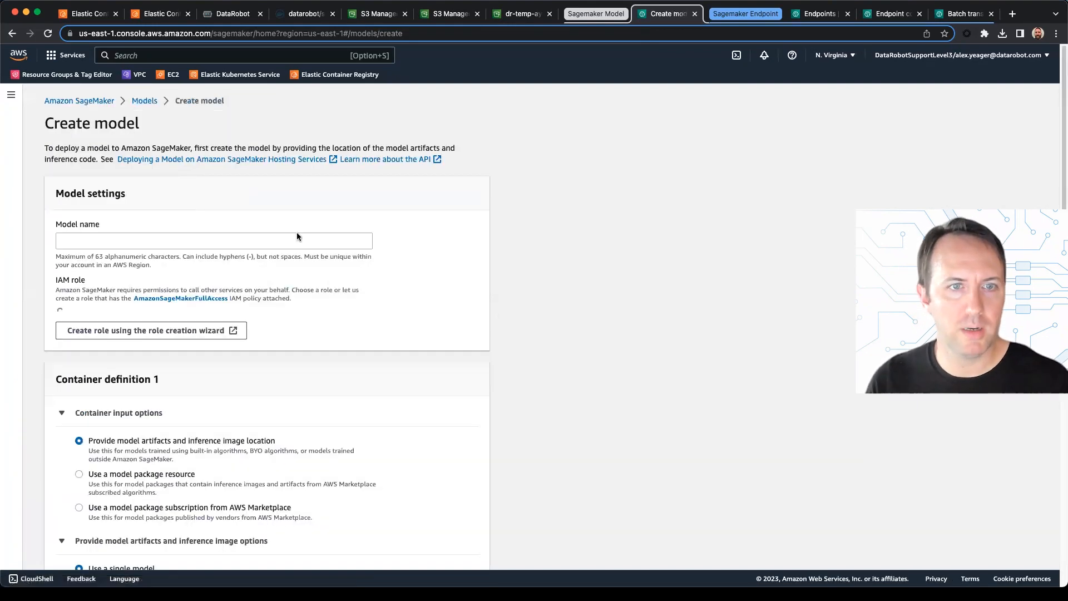
- Name the new model SAGEMAKER-DEMO-Lending-Club-64934a2581037ddaa3540e6d-1
key(super+Tab)
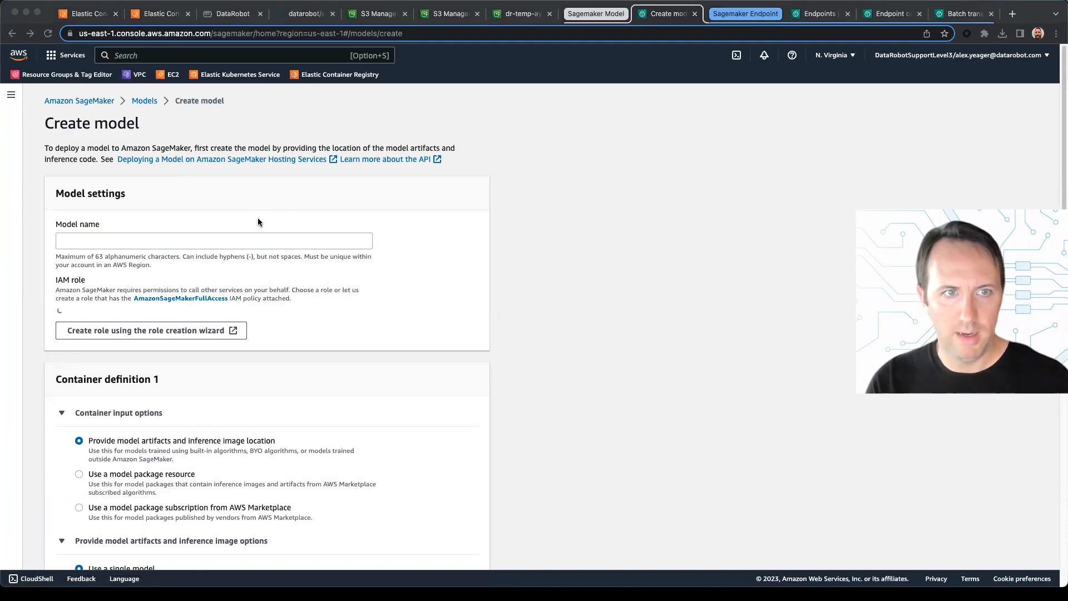
click(259, 235)
text(SAGEMAKER-DEMO-Lending-Club-64934a2581037ddaa3540e6d-1)
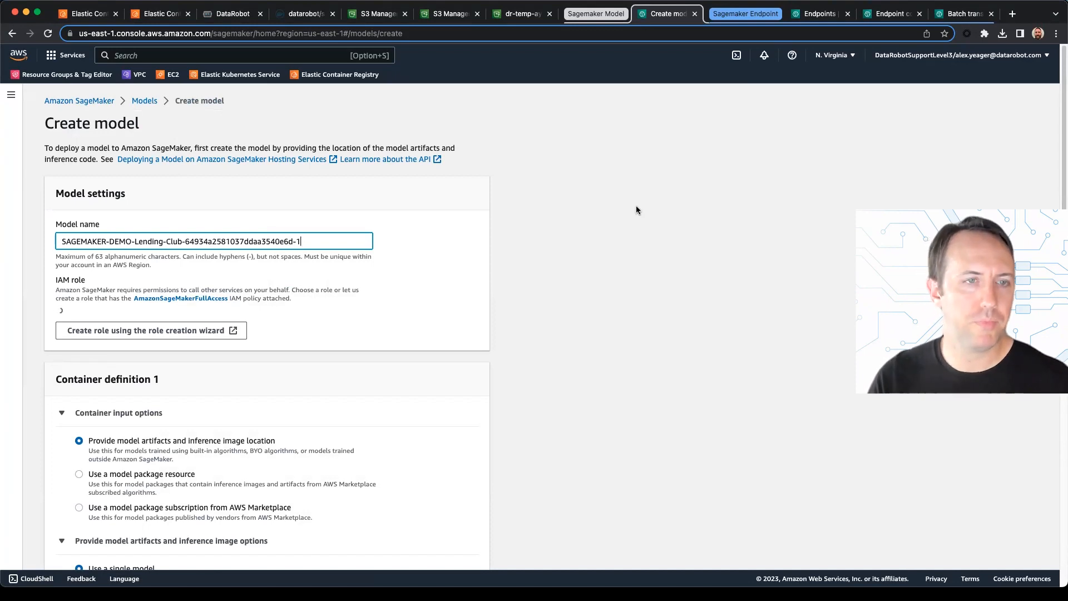
click(635, 206)
scroll(254, 330, down, 1)
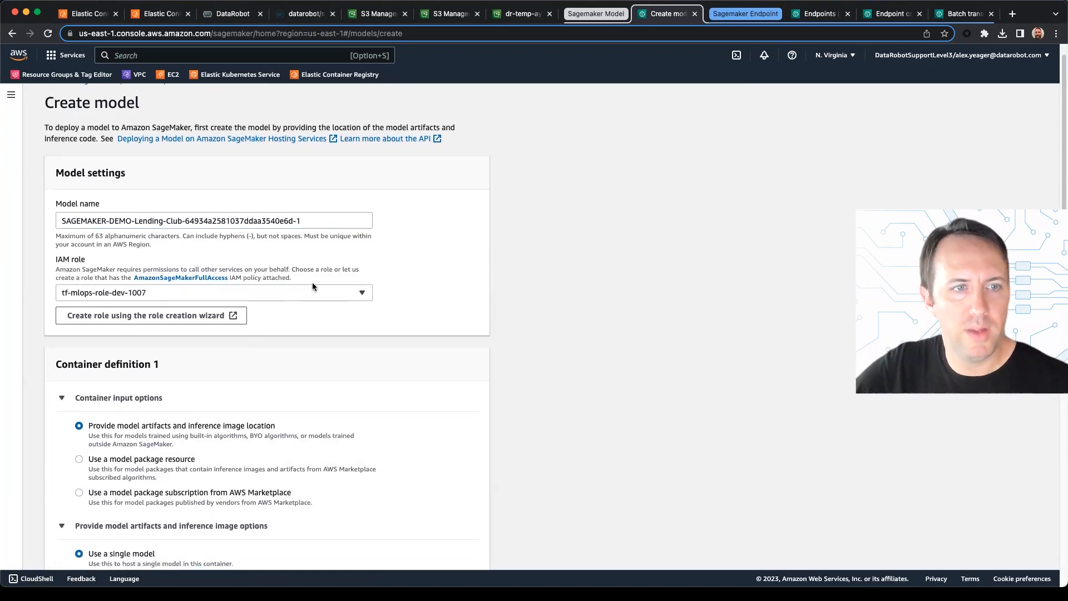
click(340, 297)
scroll(264, 339, up, 5)
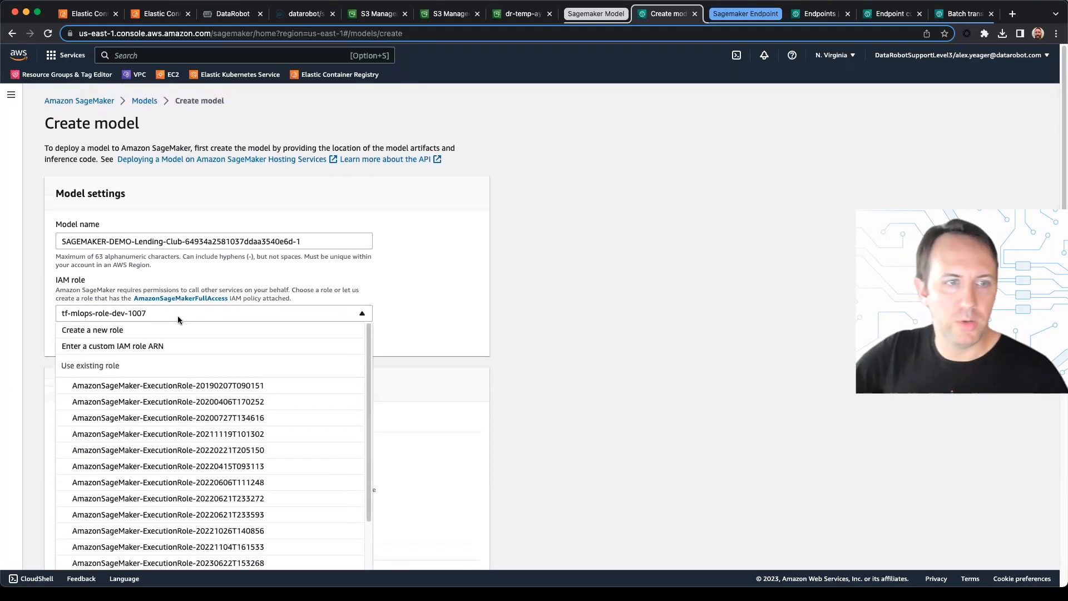
click(172, 329)
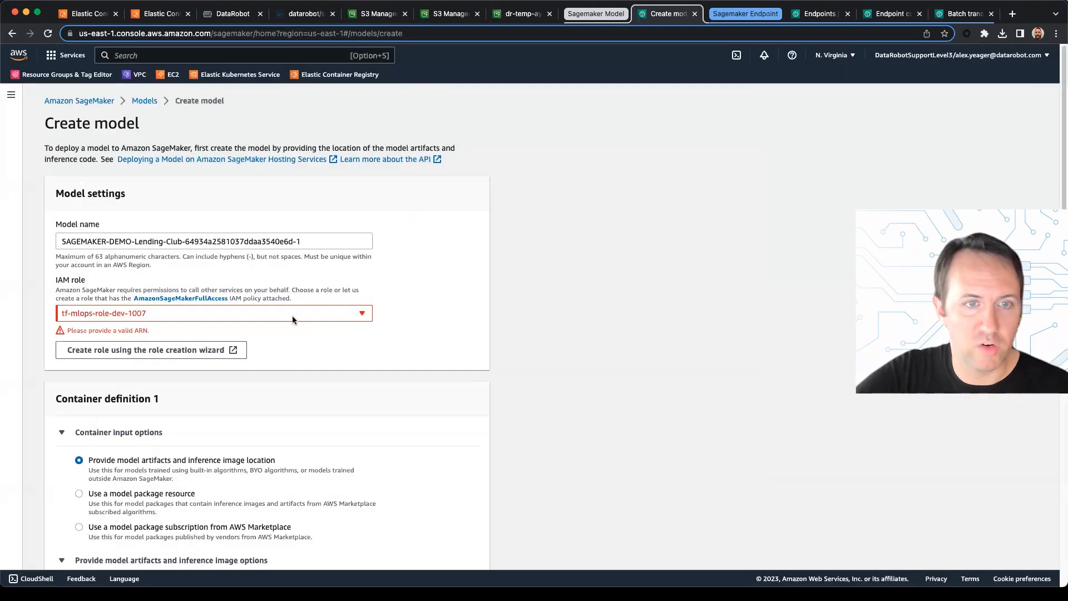
- Set the model's IAM role to the existing AmazonSageMaker-ExecutionRole-20230622T153268
click(290, 313)
scroll(242, 389, up, 3)
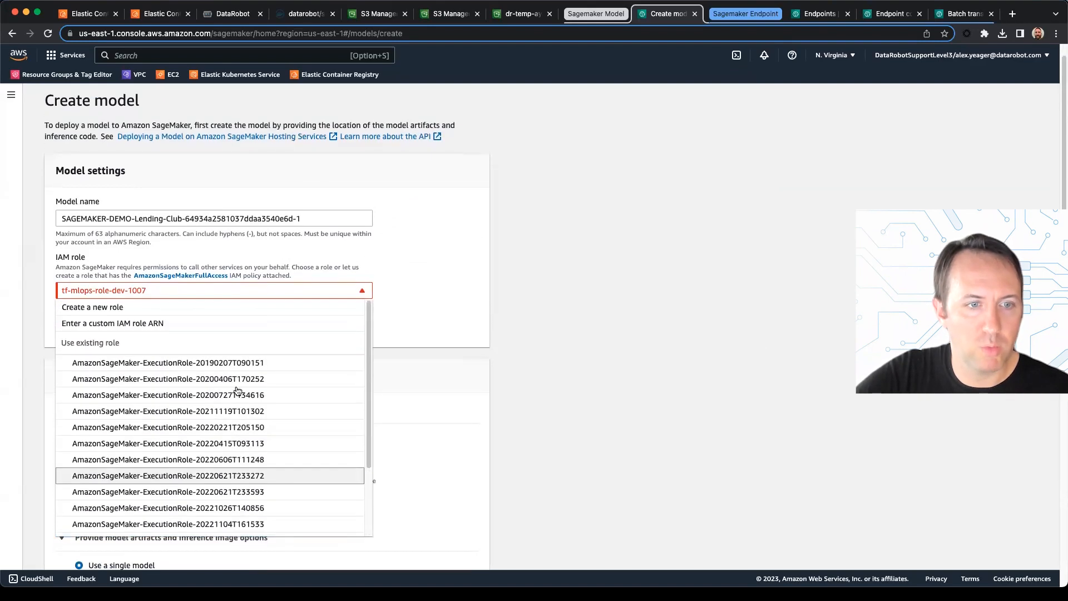
scroll(208, 361, down, 3)
click(222, 451)
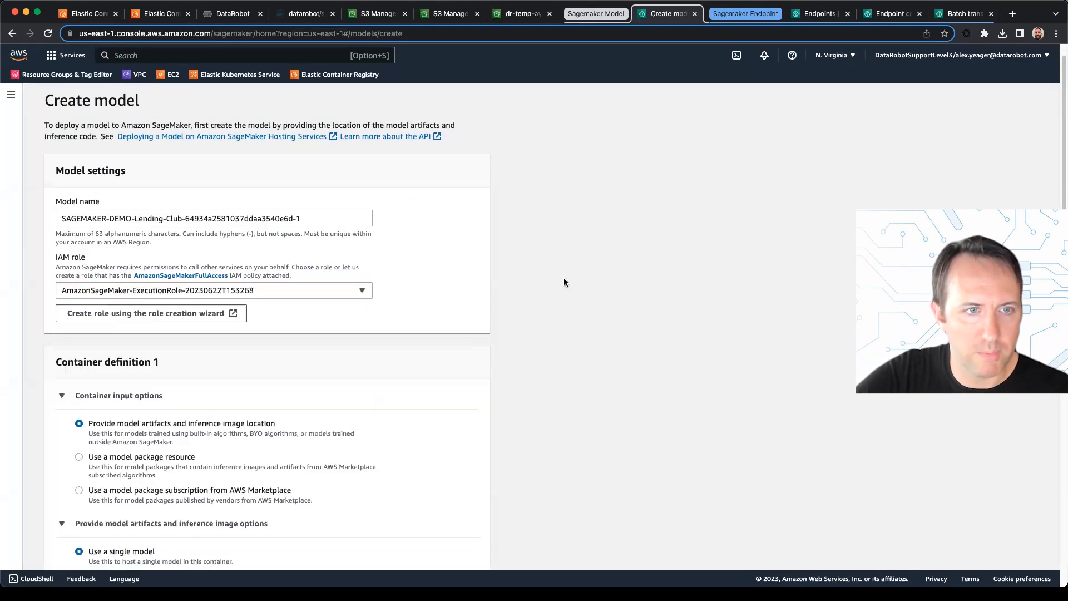
- Paste the ECR registry path ending in scoring-inference-code-sagemaker:latest as the inference code image location of container definition 1
scroll(586, 249, down, 2)
scroll(588, 220, down, 6)
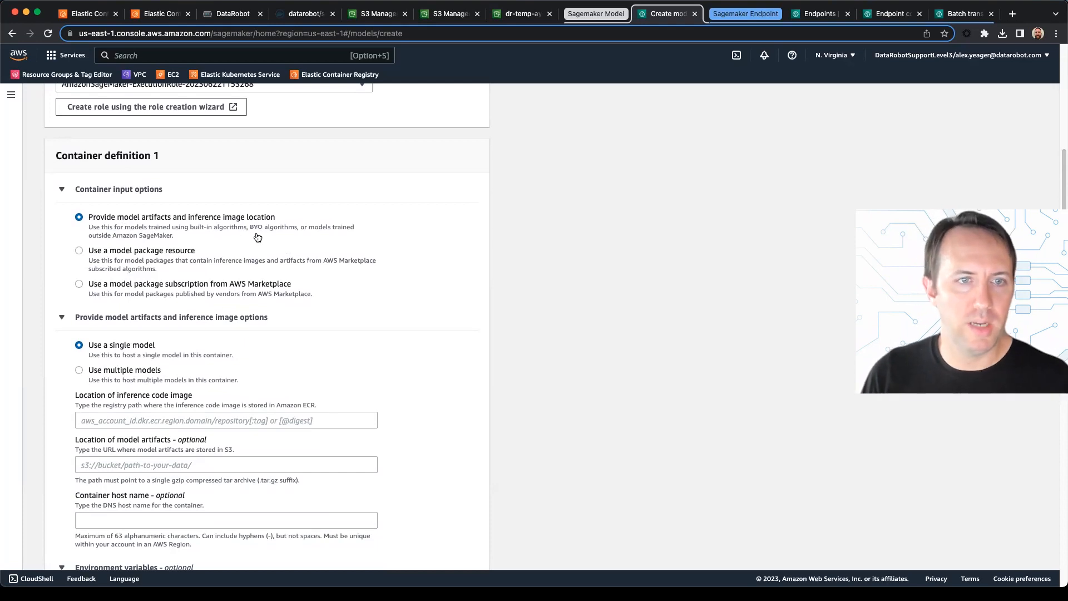
scroll(257, 236, down, 3)
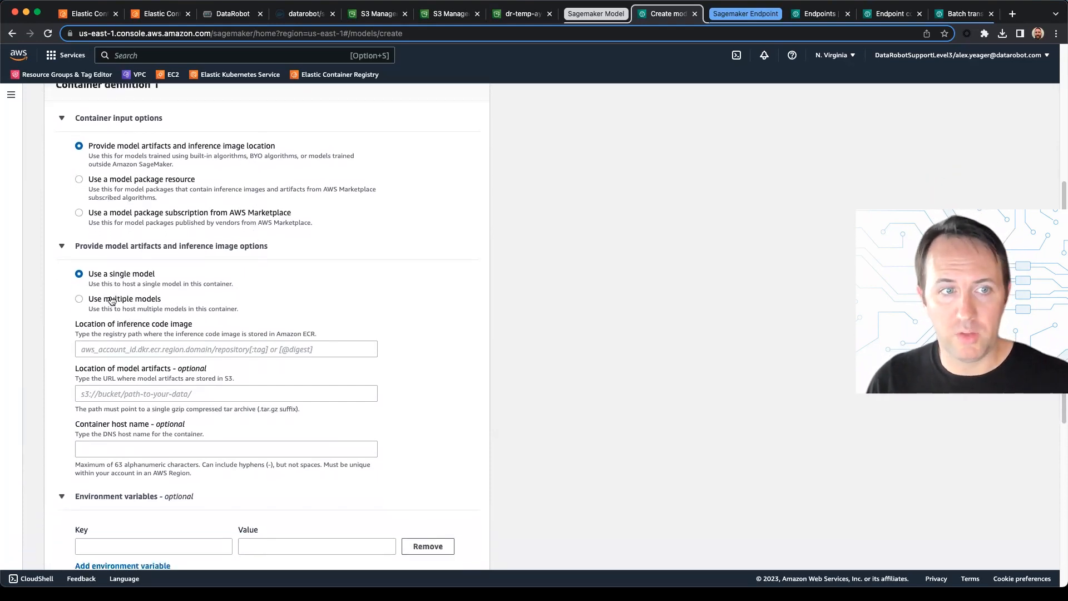
key(super+Tab)
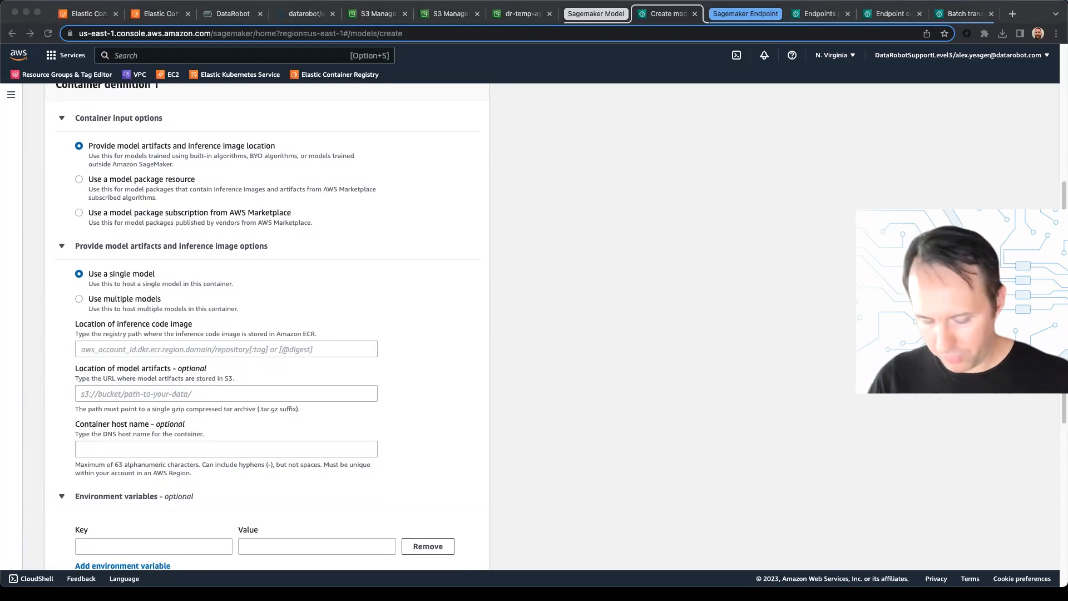
click(239, 347)
key(super+v)
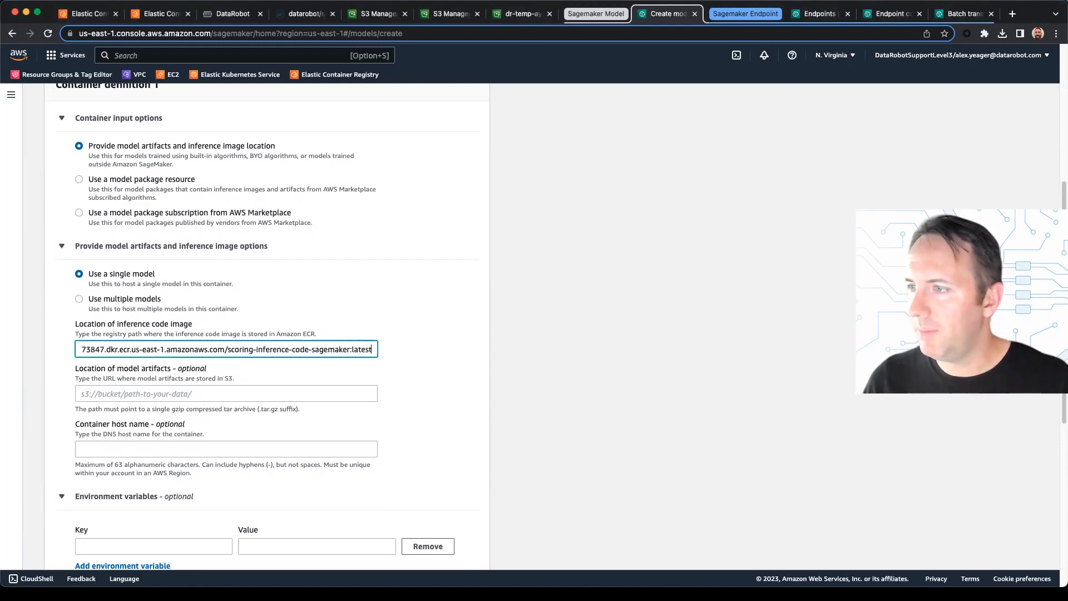
- Copy the S3 URI of the 649d94bf464fa2476ed34ac4-64934a2581037ddaa3540e6d-pe.jar.tar.gz archive from the bucket's sagemaker/models folder
click(517, 14)
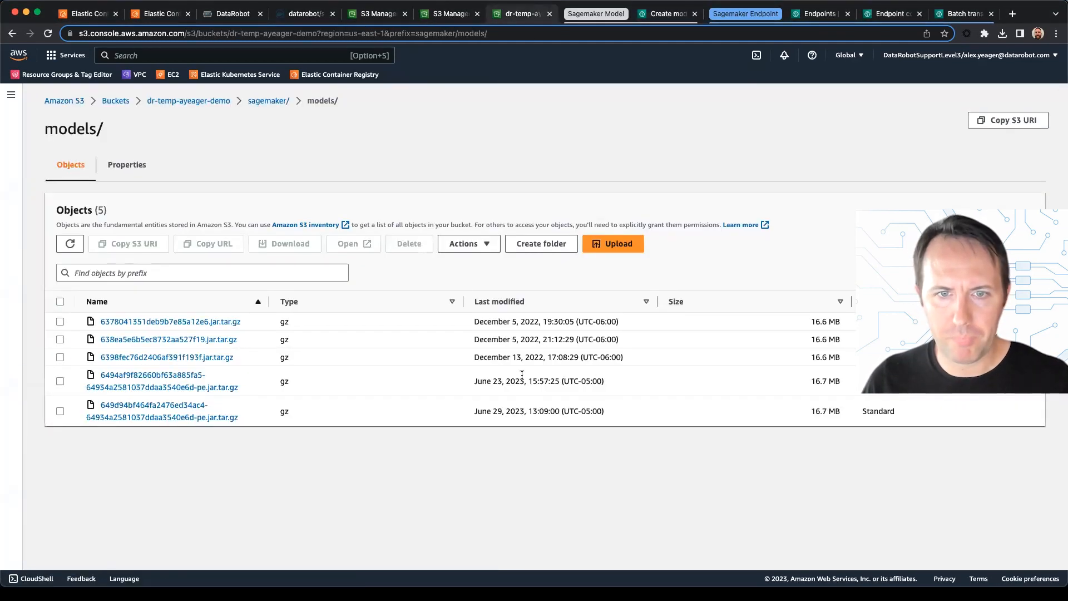
click(204, 387)
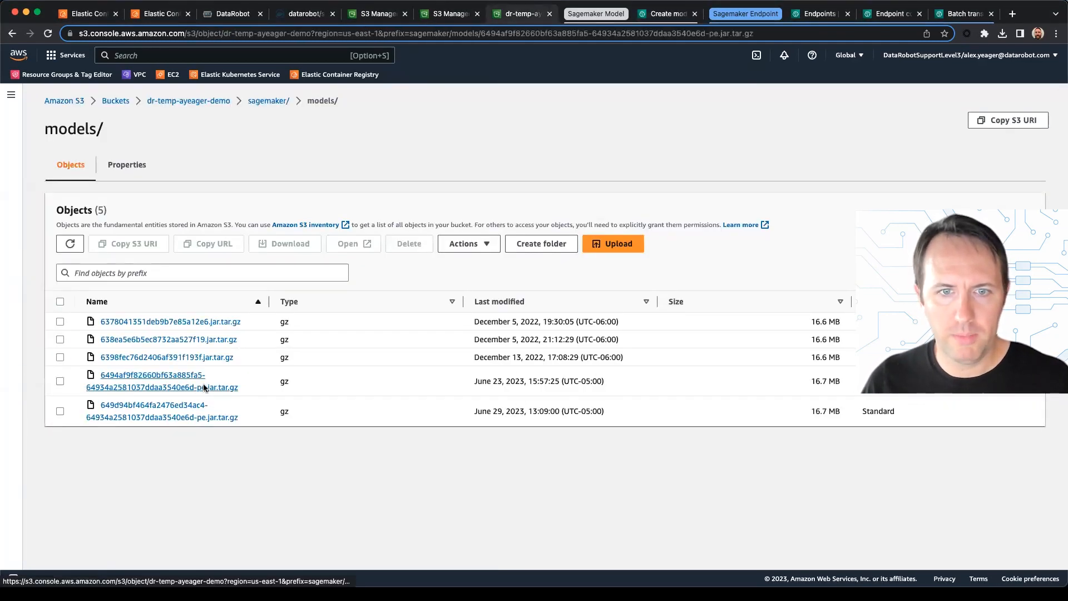
key(super+bracketleft)
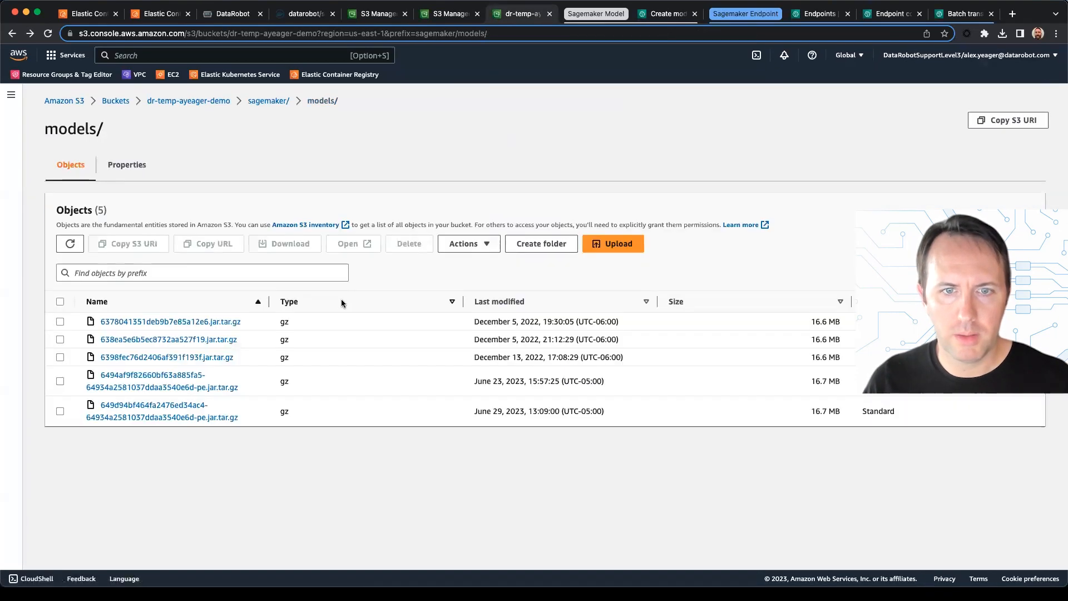
click(178, 418)
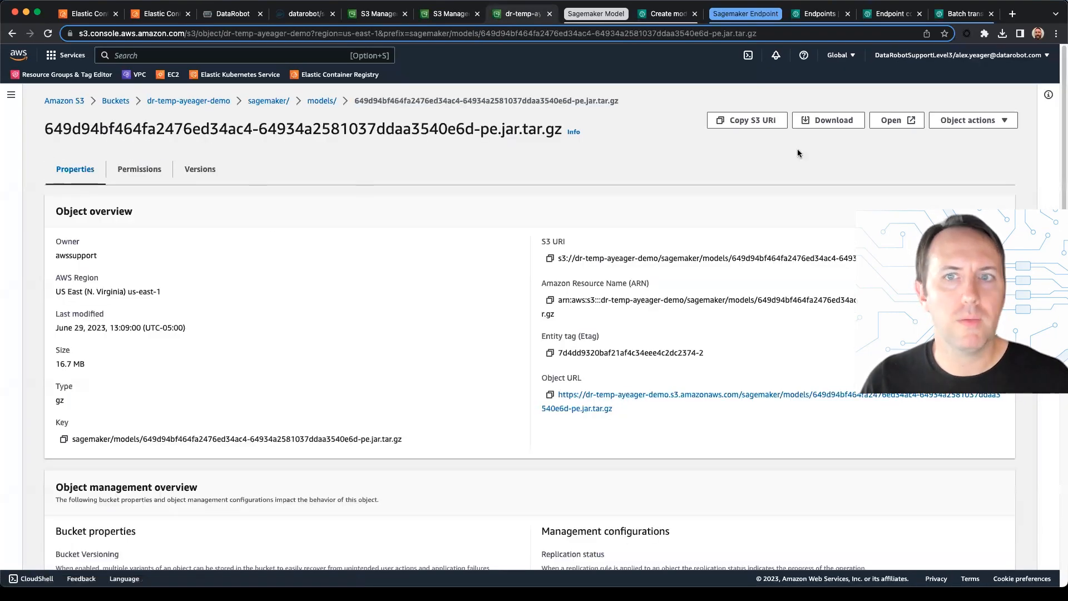
click(549, 260)
- Paste the archive's S3 URI as the location of model artifacts in the SageMaker model form
click(665, 13)
click(145, 395)
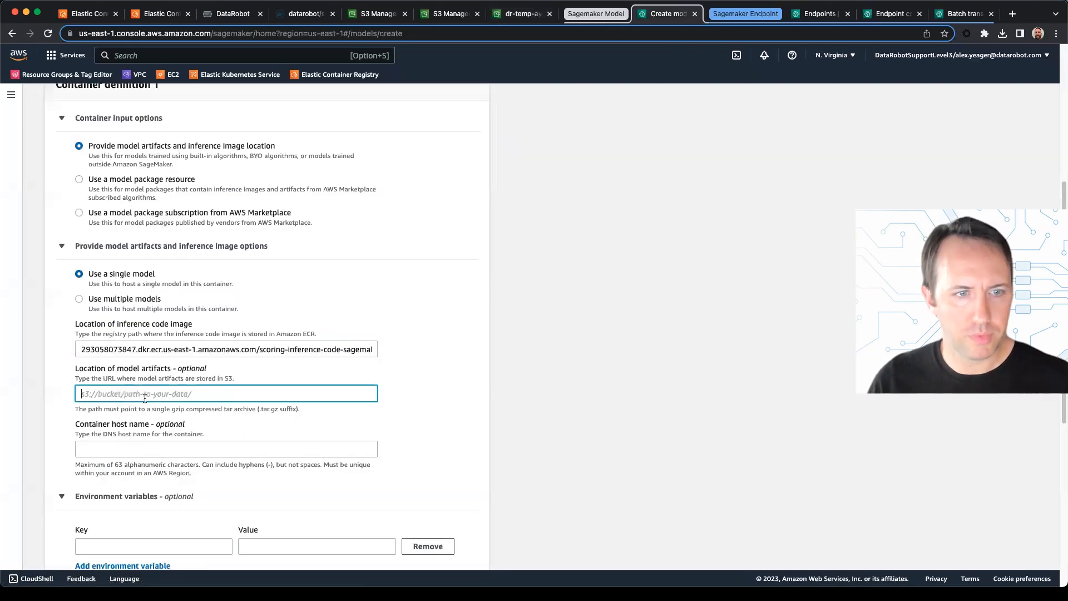
key(super+v)
- Create the model with container host name, environment variables and tags left empty and No VPC
scroll(503, 305, down, 3)
click(190, 292)
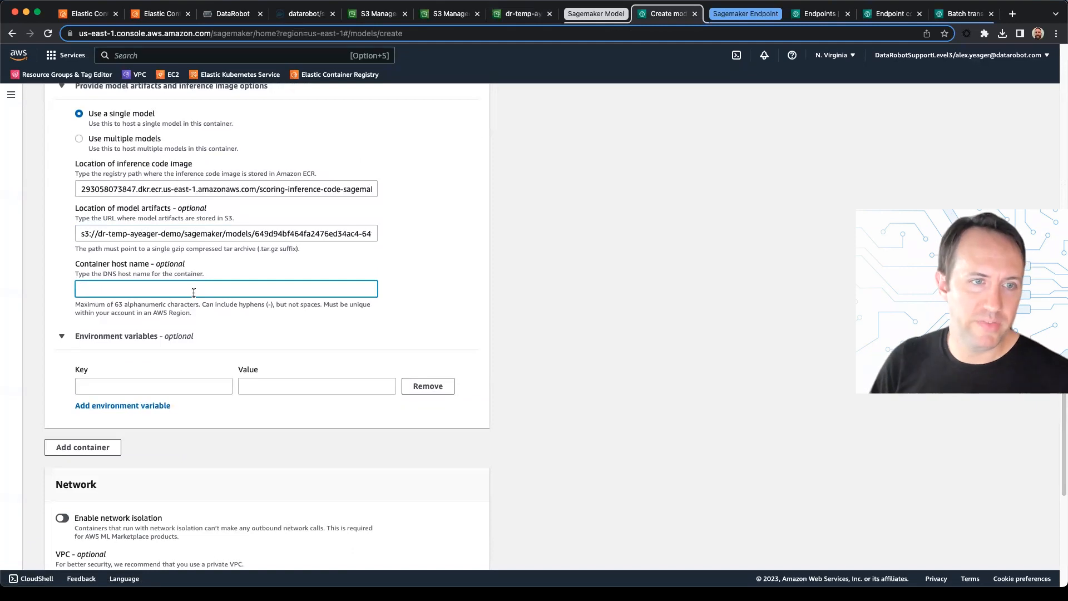
scroll(132, 339, down, 2)
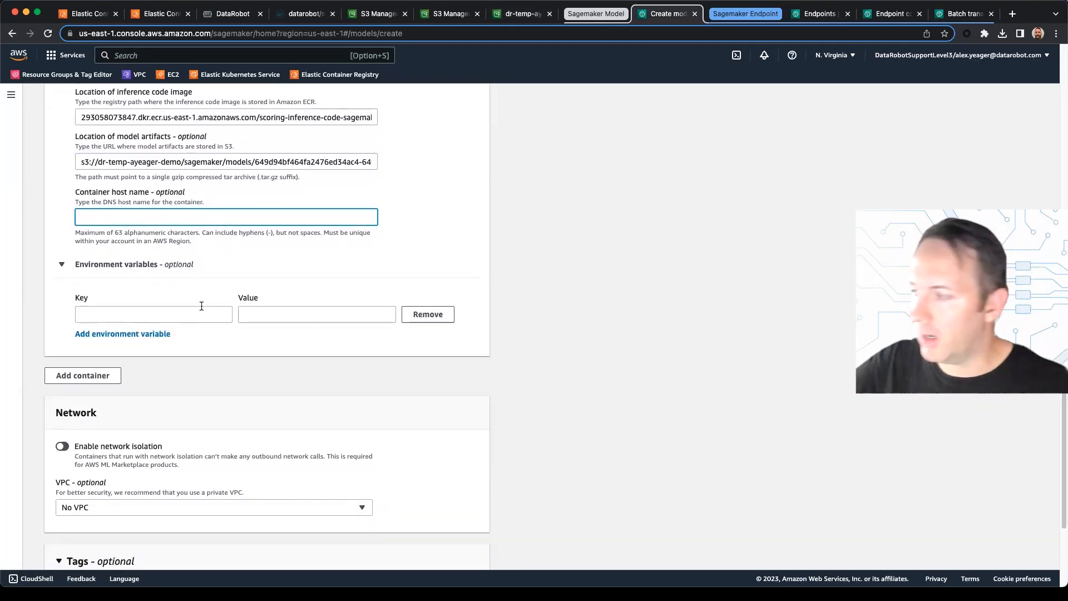
scroll(132, 349, down, 3)
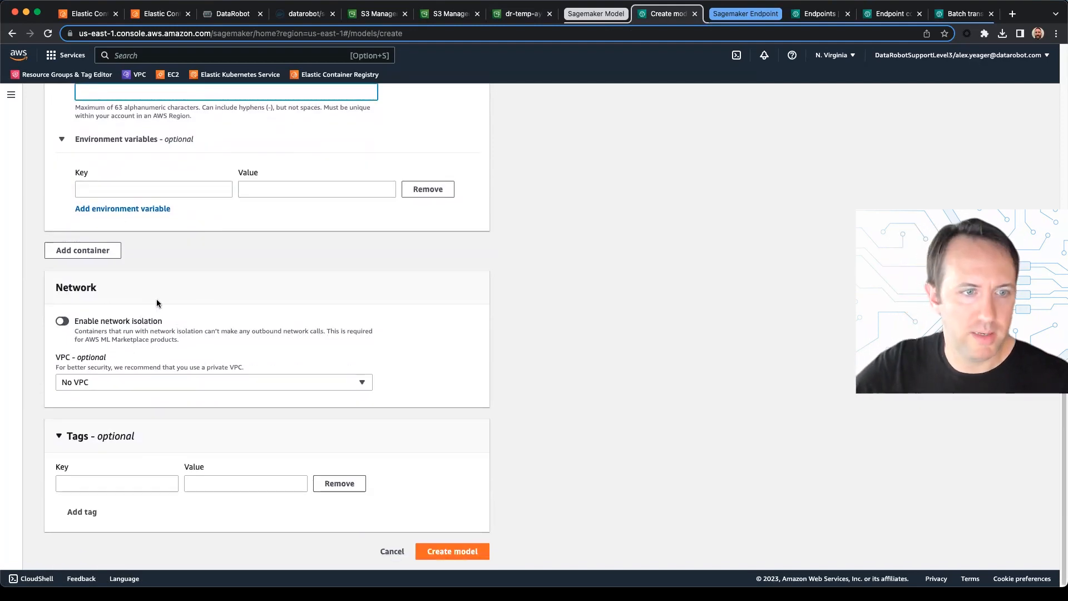
click(143, 485)
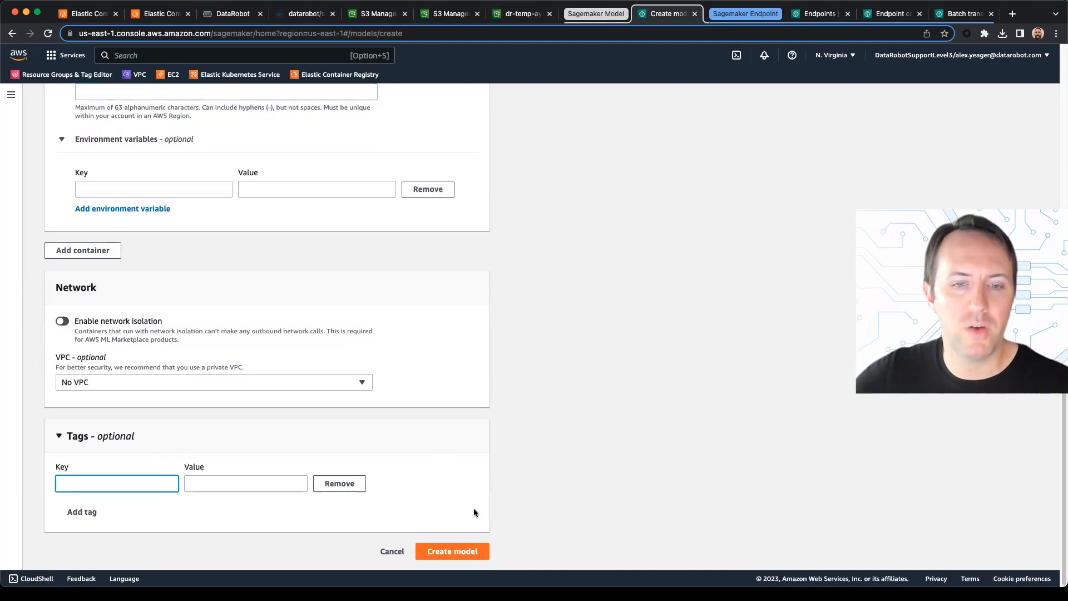
click(480, 554)
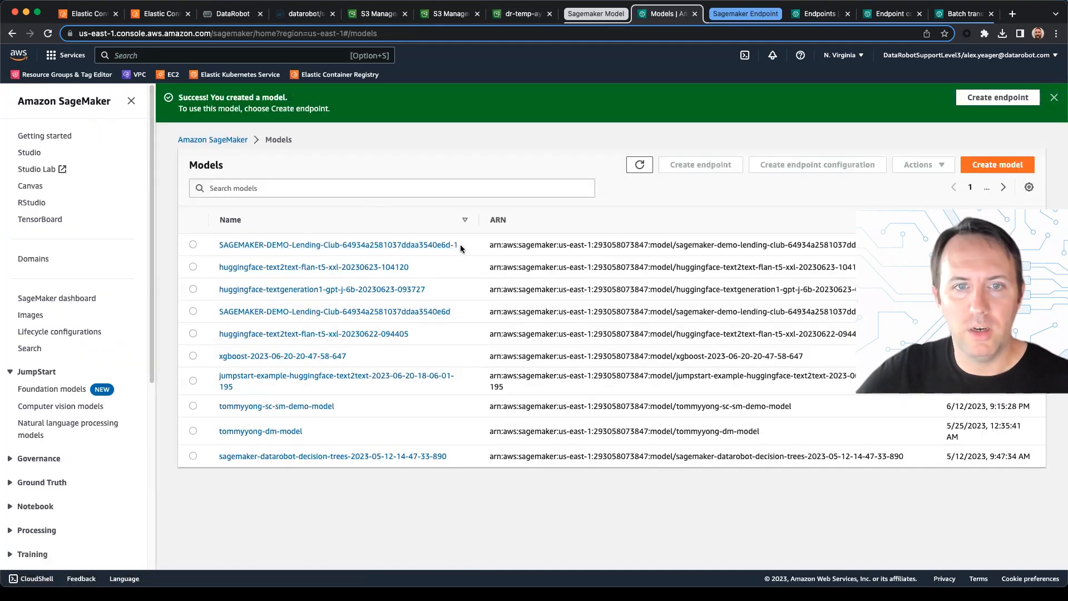
drag(460, 248, 223, 246)
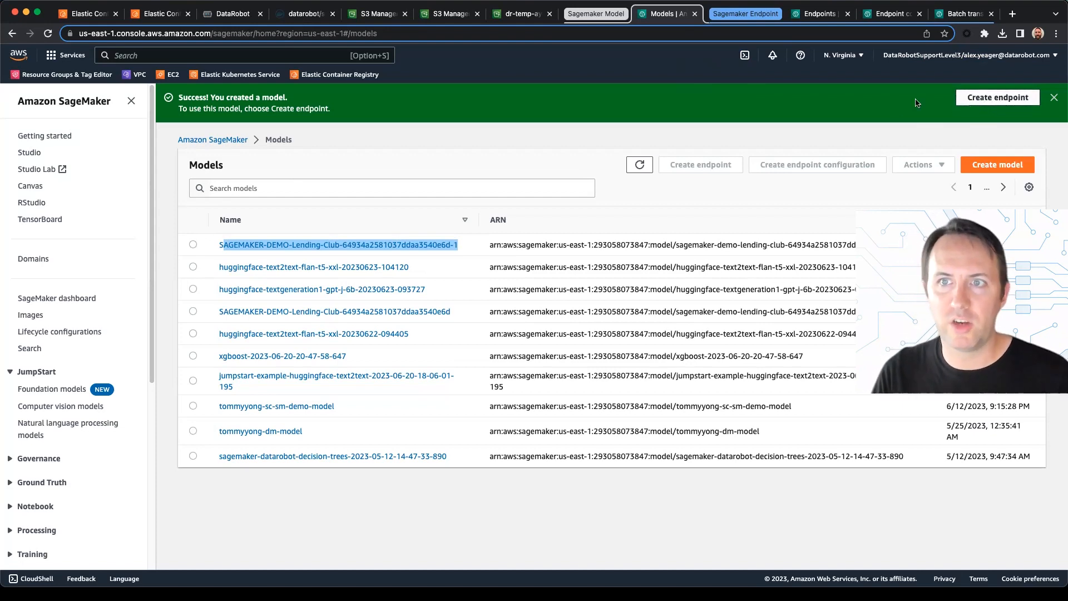
- Start creating an endpoint from SageMaker's Endpoints list and name it SAGEMAKER-DEMO-Lending-Club-endpoint-1
click(814, 15)
click(305, 143)
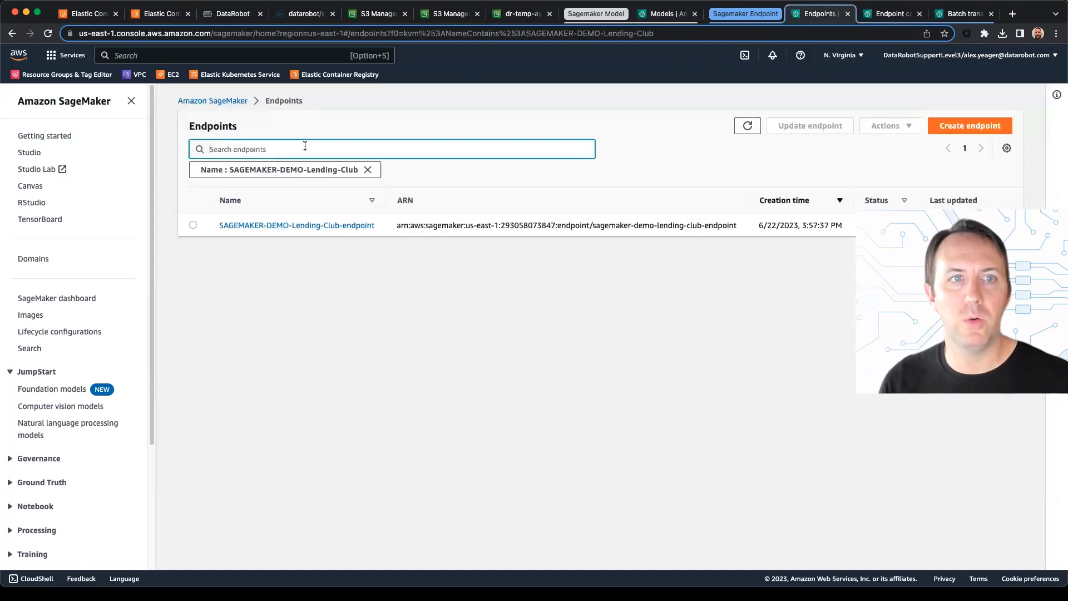
click(942, 128)
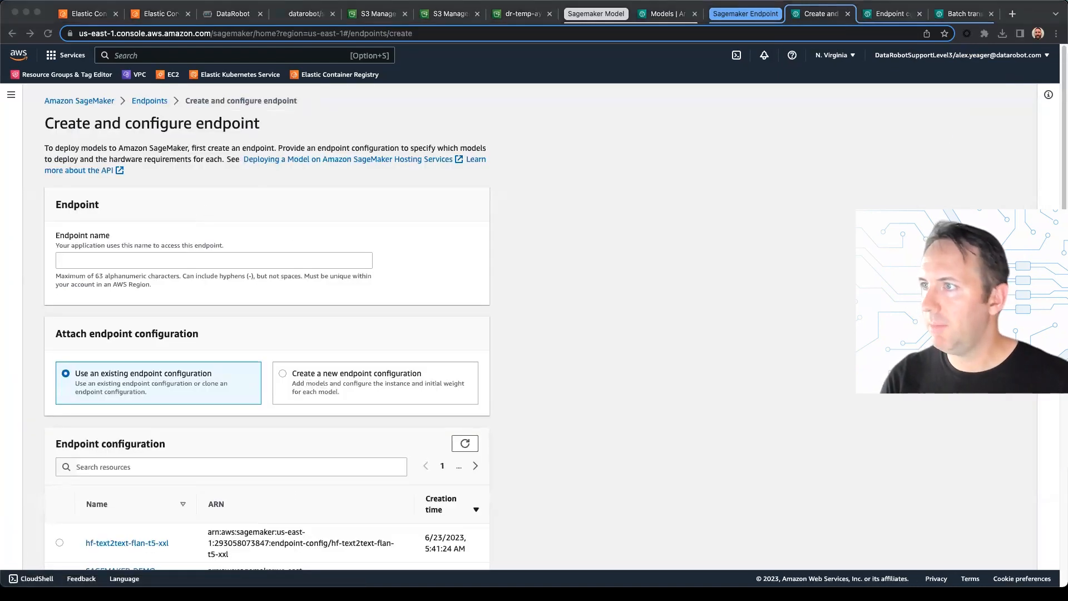
click(102, 258)
text(SAGEMAKER-DEMO-Lending-Club-endpoint-1)
- Choose to create a new endpoint configuration for the endpoint instead of using an existing one
scroll(283, 239, down, 3)
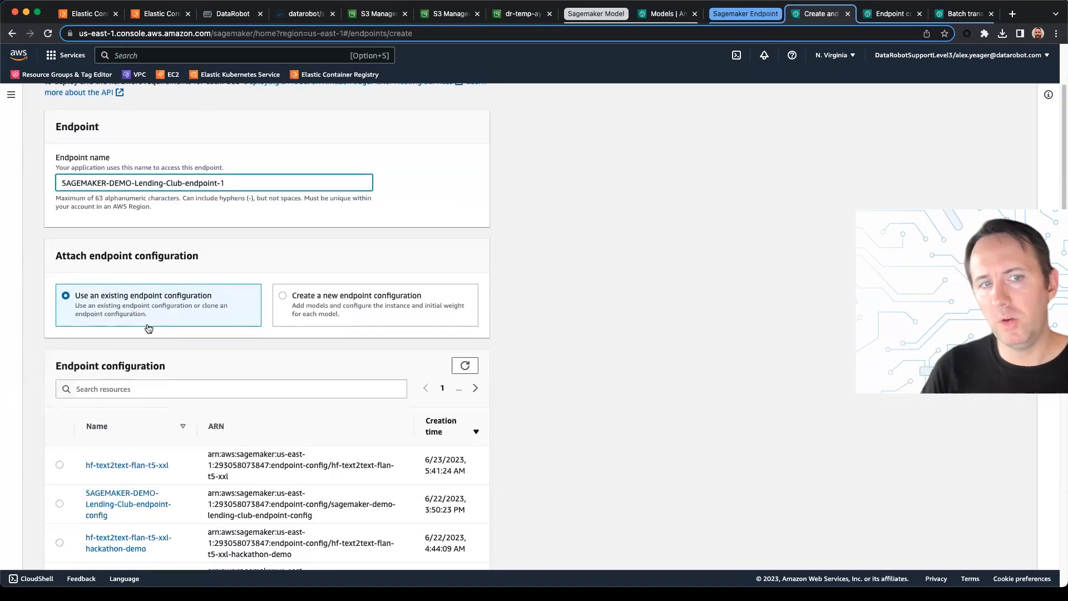
click(283, 303)
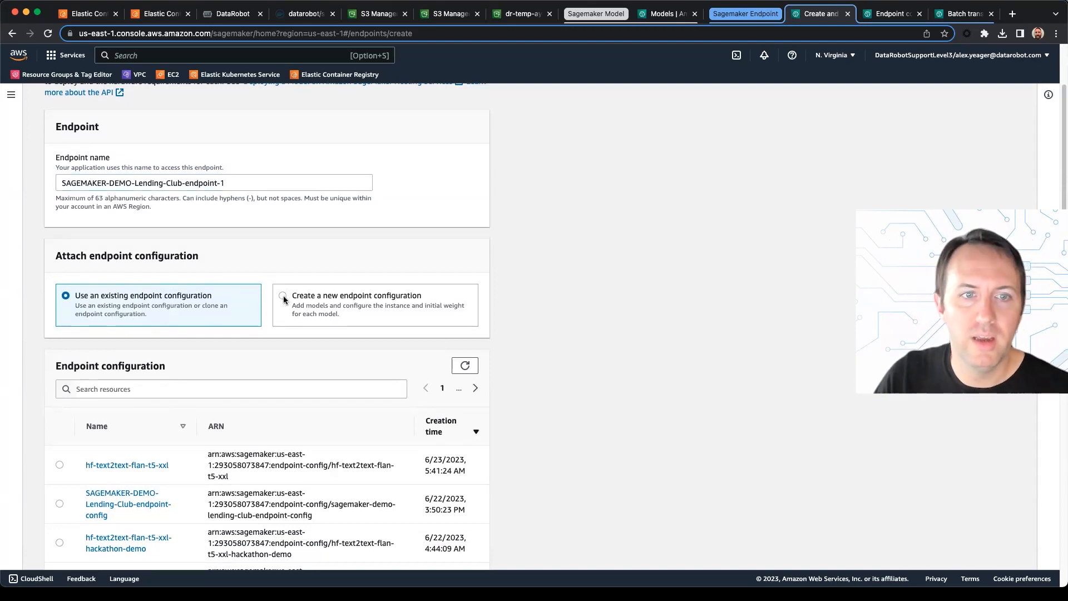
click(283, 296)
scroll(380, 294, down, 1)
scroll(469, 239, down, 4)
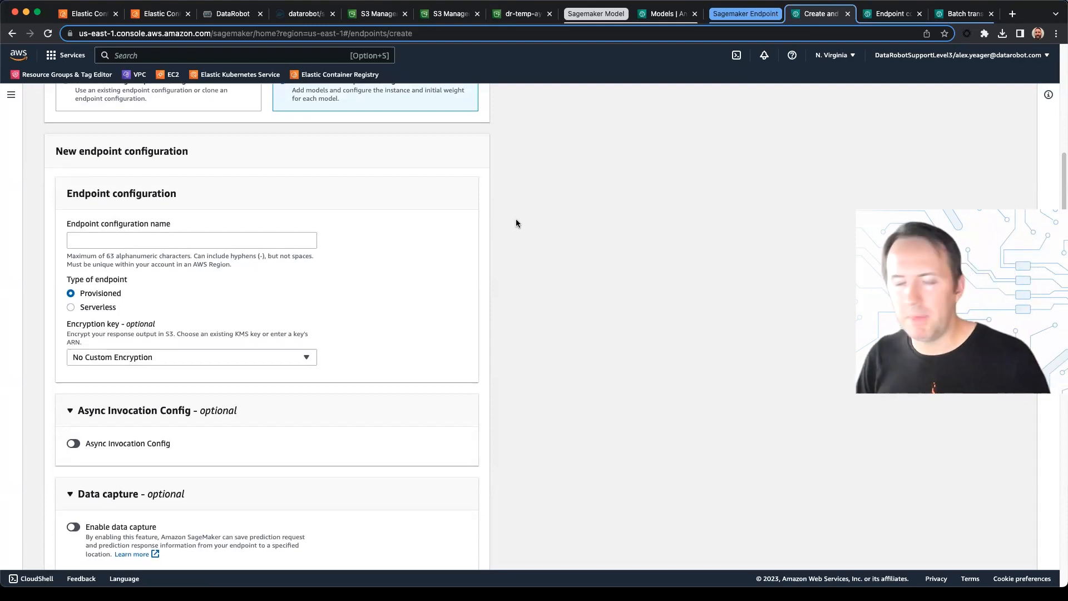
- Name the endpoint configuration SAGEMAKER-DEMO-Lending-Club-endpoint-config-1 and set the endpoint type to Serverless
click(158, 240)
text(SAGEMAKER-DEMO-Lending-Club-endpoint-1)
key(Left)
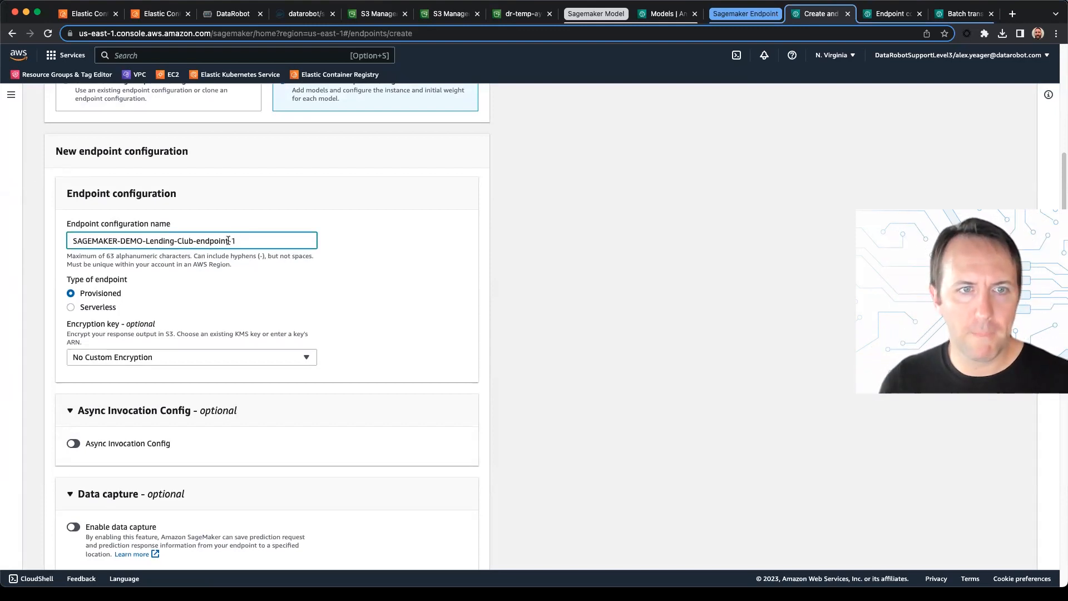
text(config-)
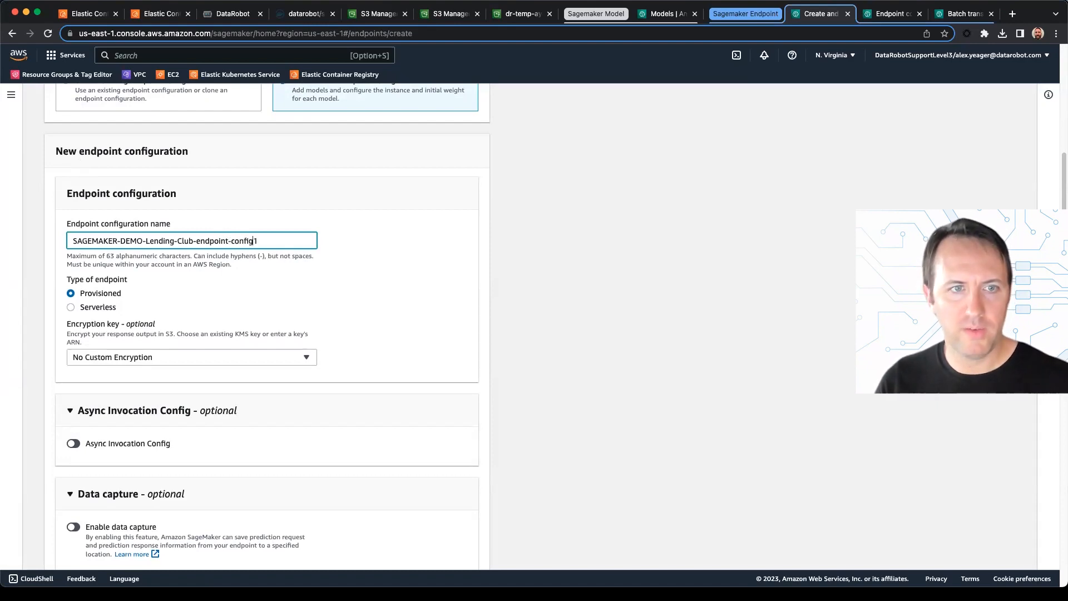
click(70, 308)
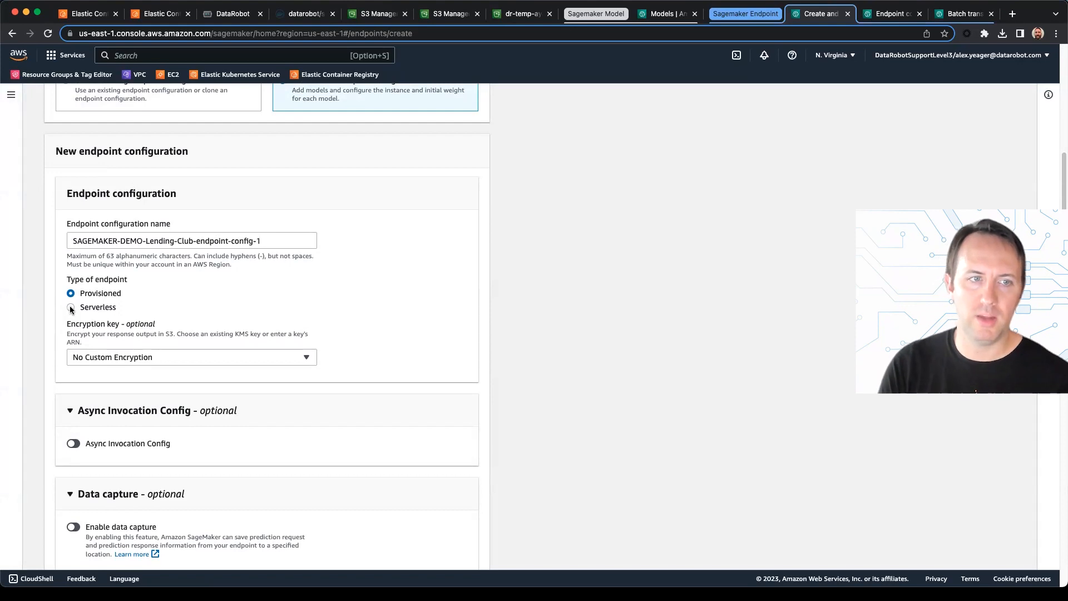
- Add a production variant that uses the model SAGEMAKER-DEMO-Lending-Club-64934a2581037ddaa3540e6d-1
scroll(384, 261, down, 1)
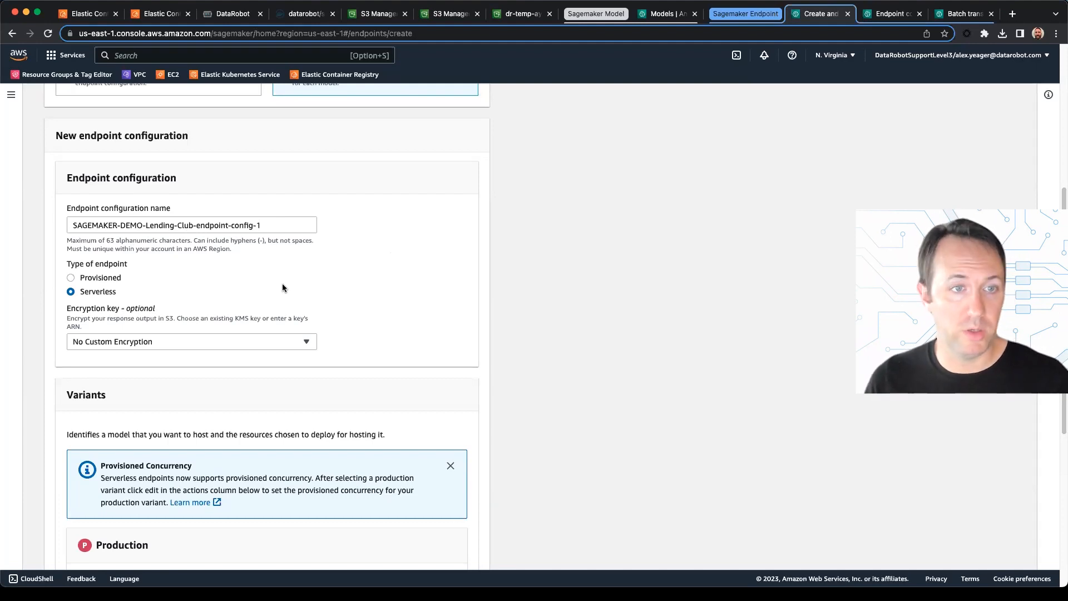
scroll(245, 256, down, 1)
scroll(323, 262, down, 3)
scroll(366, 266, down, 5)
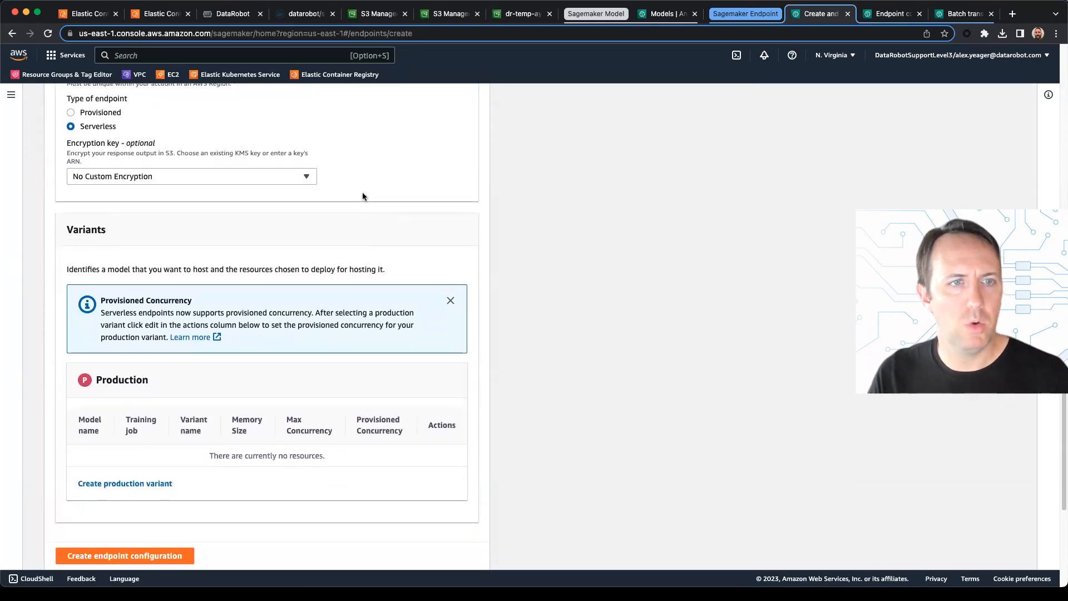
scroll(319, 174, down, 1)
scroll(104, 211, down, 3)
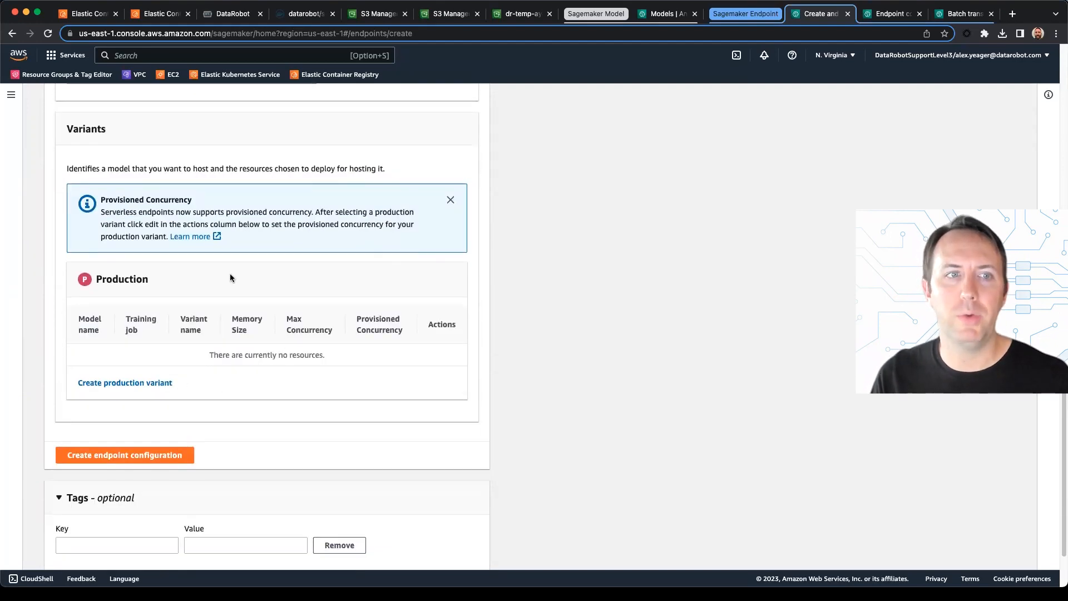
click(143, 387)
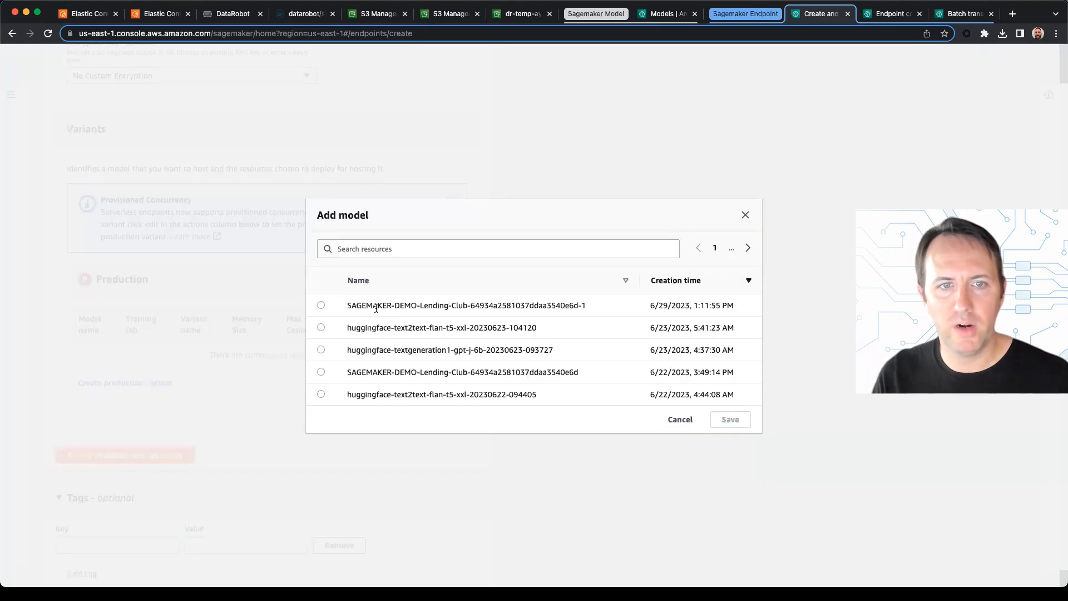
click(321, 305)
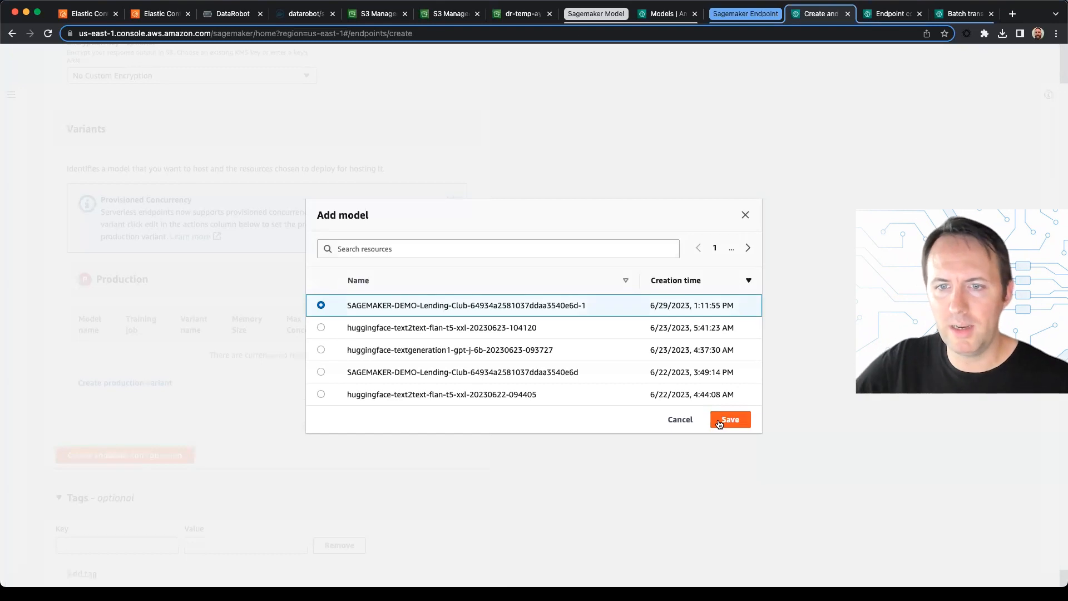
click(718, 421)
- Create the endpoint configuration with the variant's default settings and create the endpoint without tags
drag(232, 396, 366, 395)
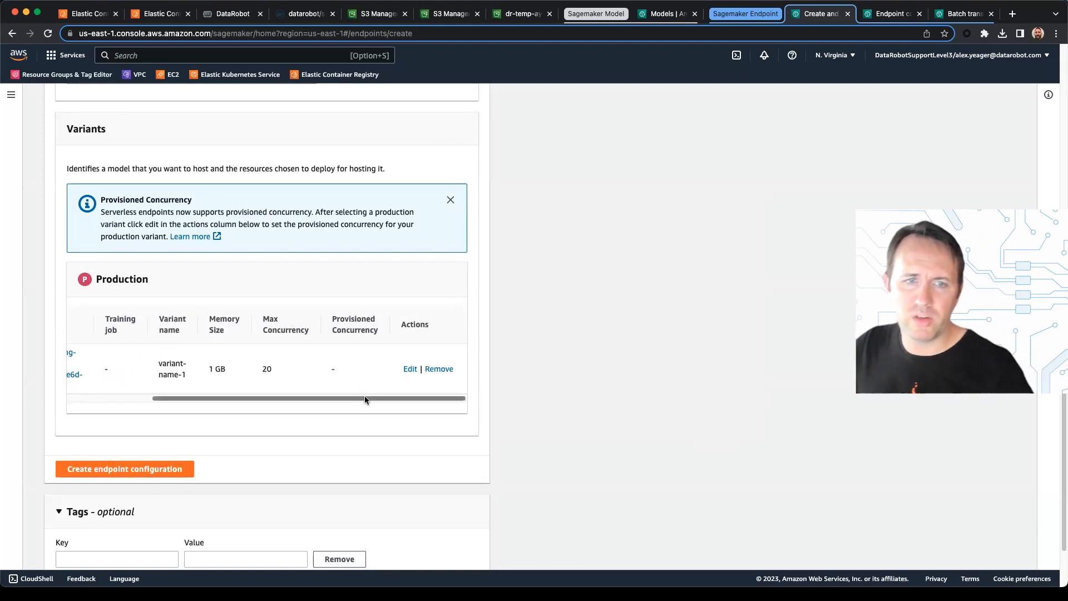
drag(362, 396, 258, 395)
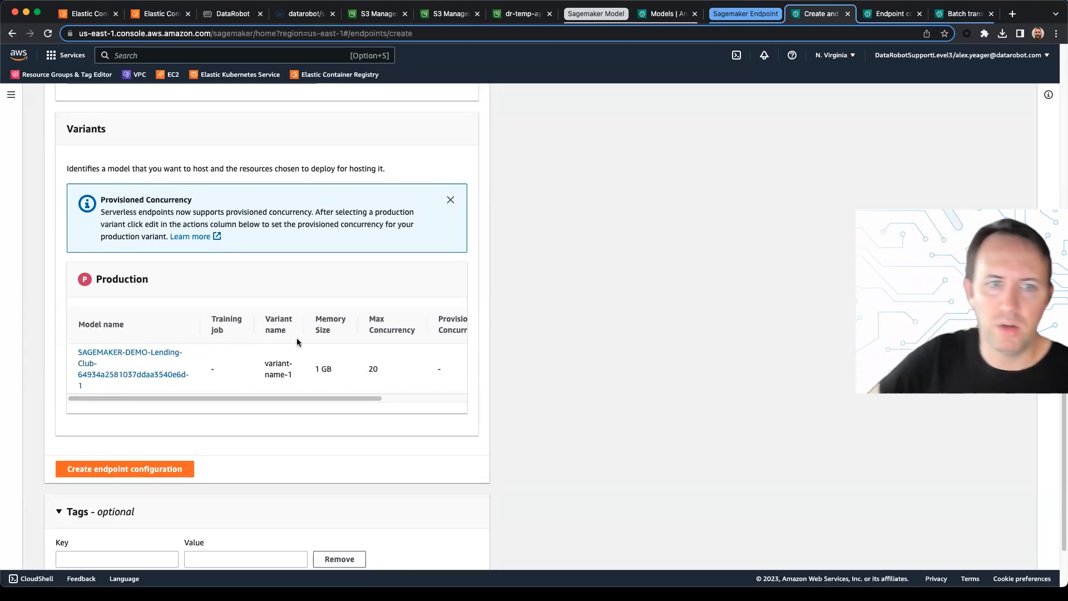
scroll(245, 367, down, 1)
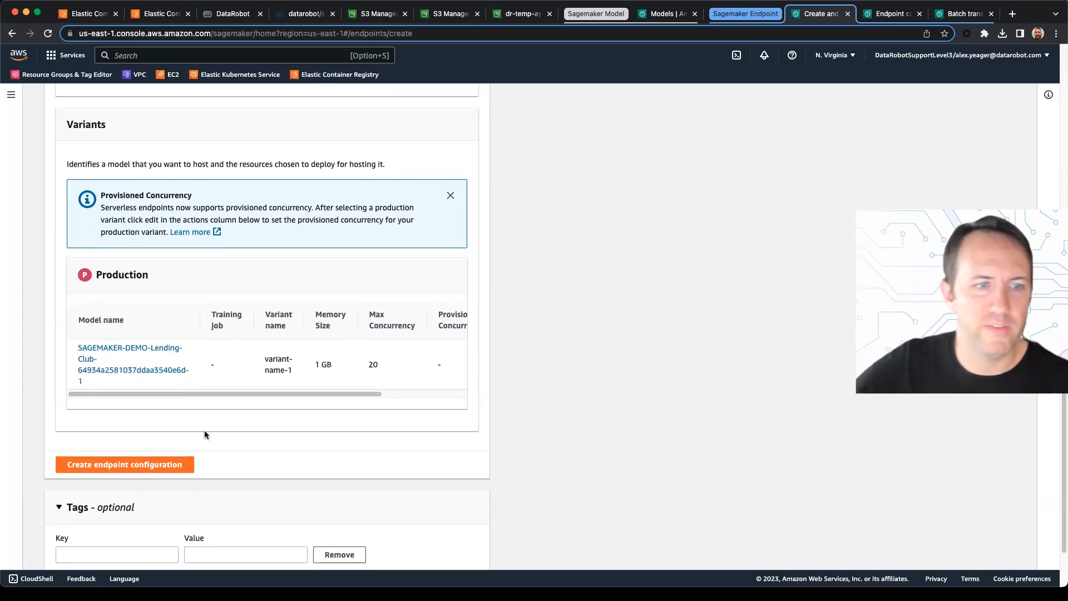
click(122, 466)
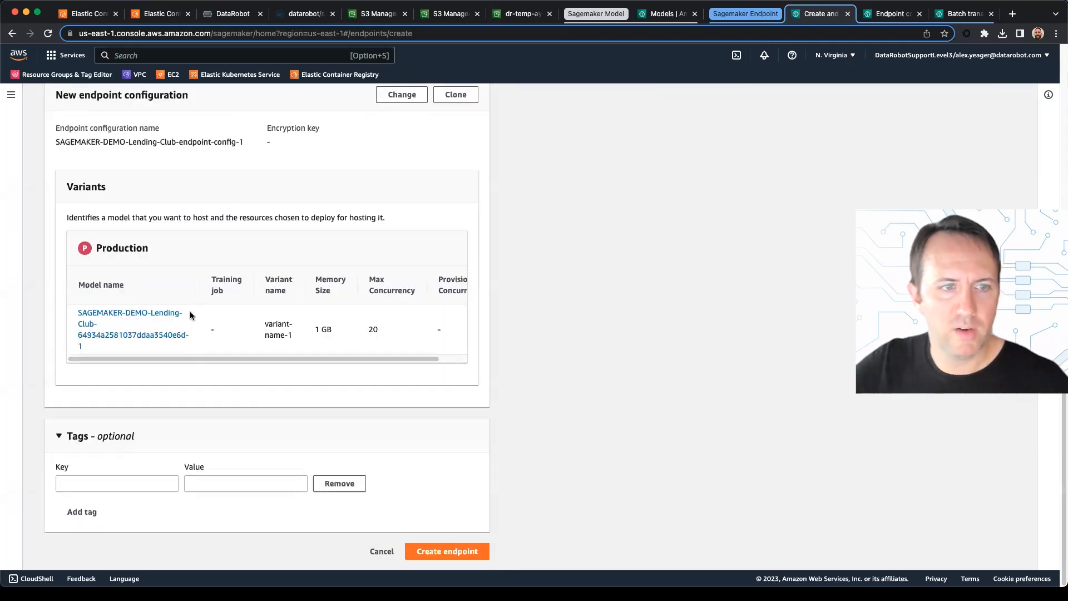
click(106, 482)
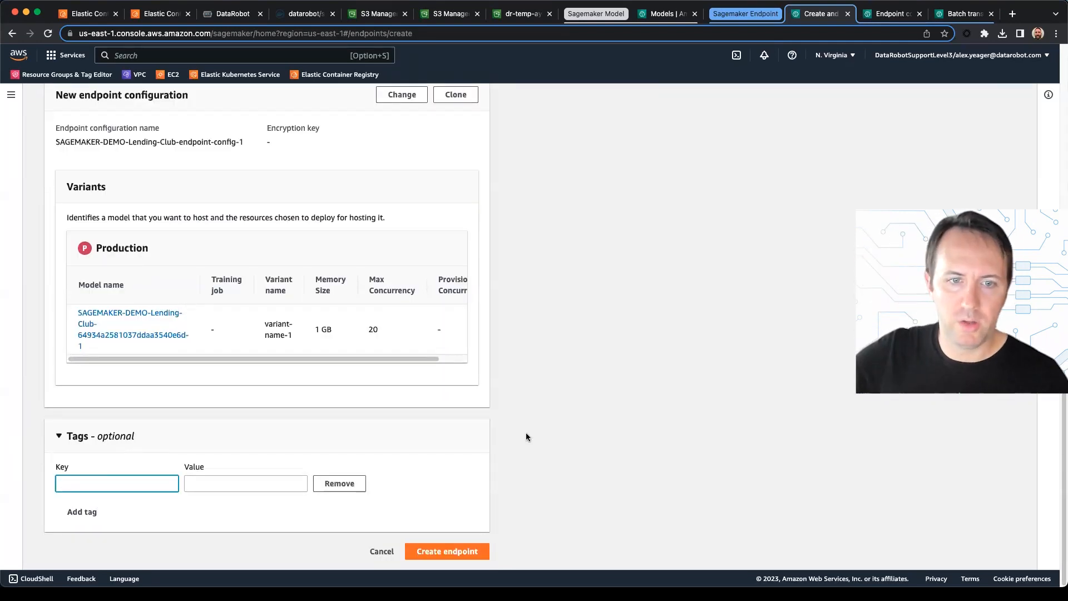
click(466, 551)
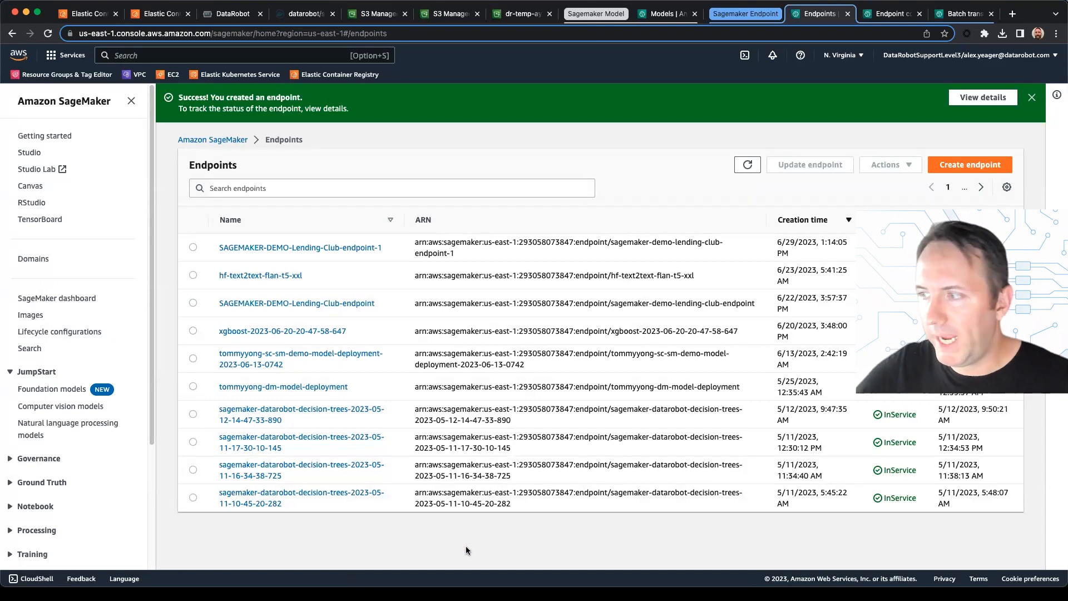
- Open the details of the existing SAGEMAKER-DEMO-Lending-Club-endpoint and examine its URL
click(297, 304)
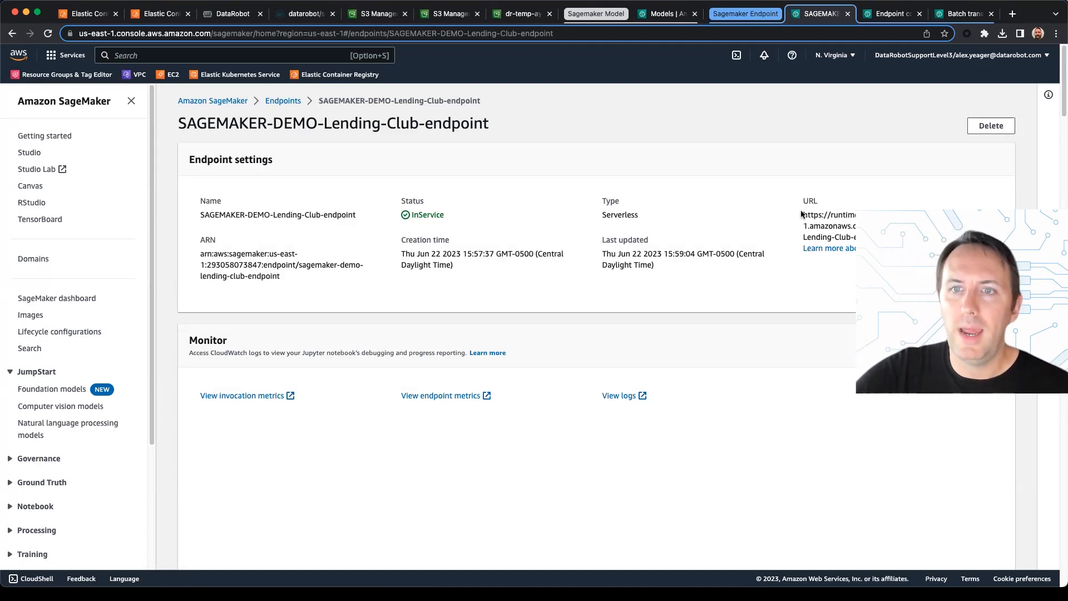
drag(803, 215, 868, 238)
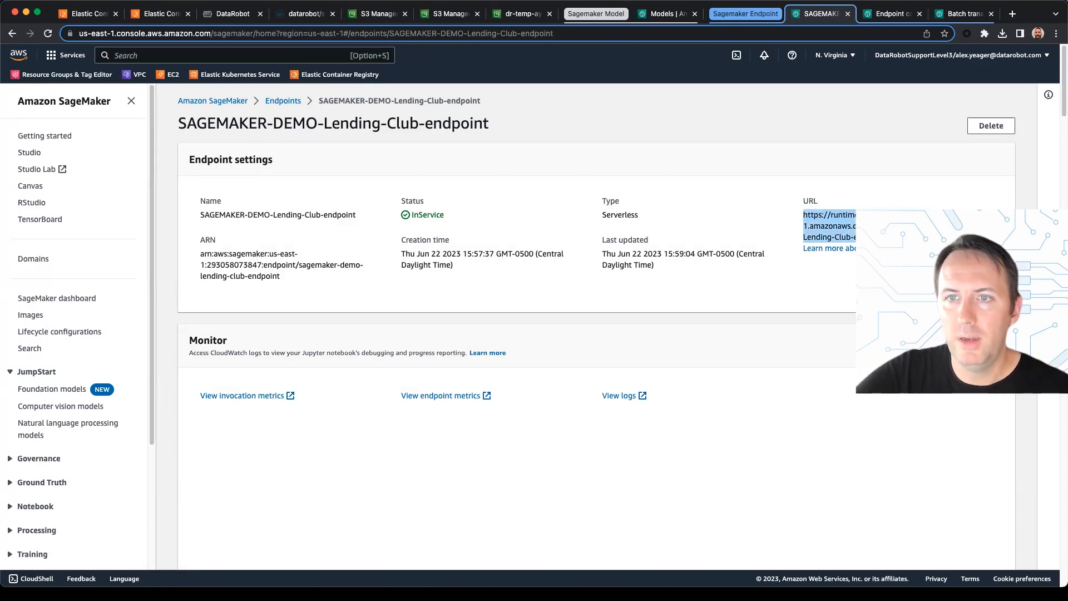
click(890, 259)
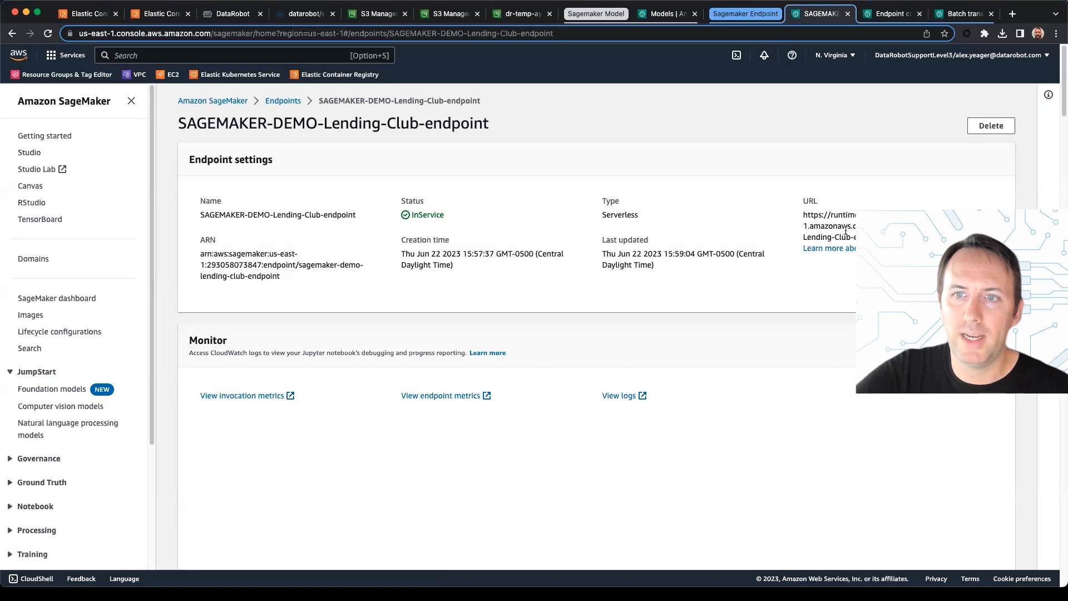
drag(803, 215, 868, 238)
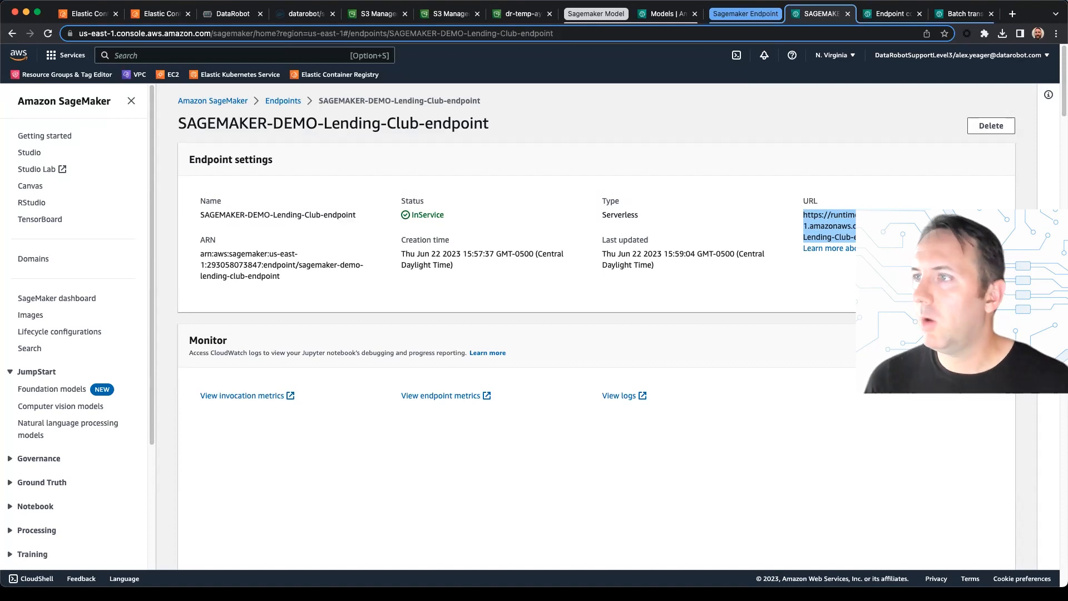
key(super+Tab)
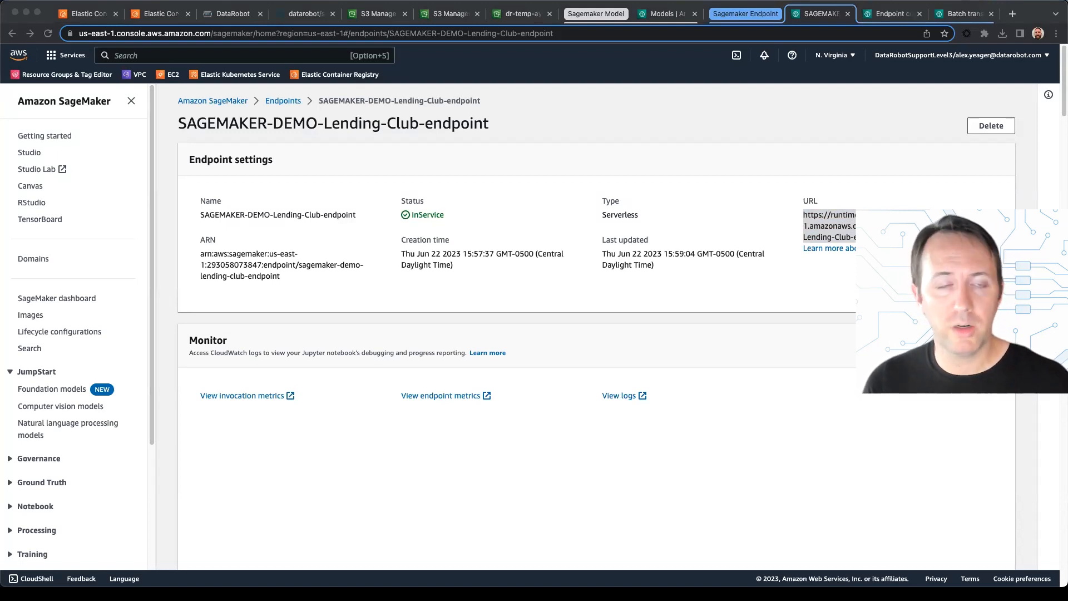
- In the terminal, clear the screen and invoke SAGEMAKER-DEMO-Lending-Club-endpoint in us-east-1 with 1_row_Lending_Club_Loans_scoring.csv as text/csv, saving to output.csv
key(super+Tab)
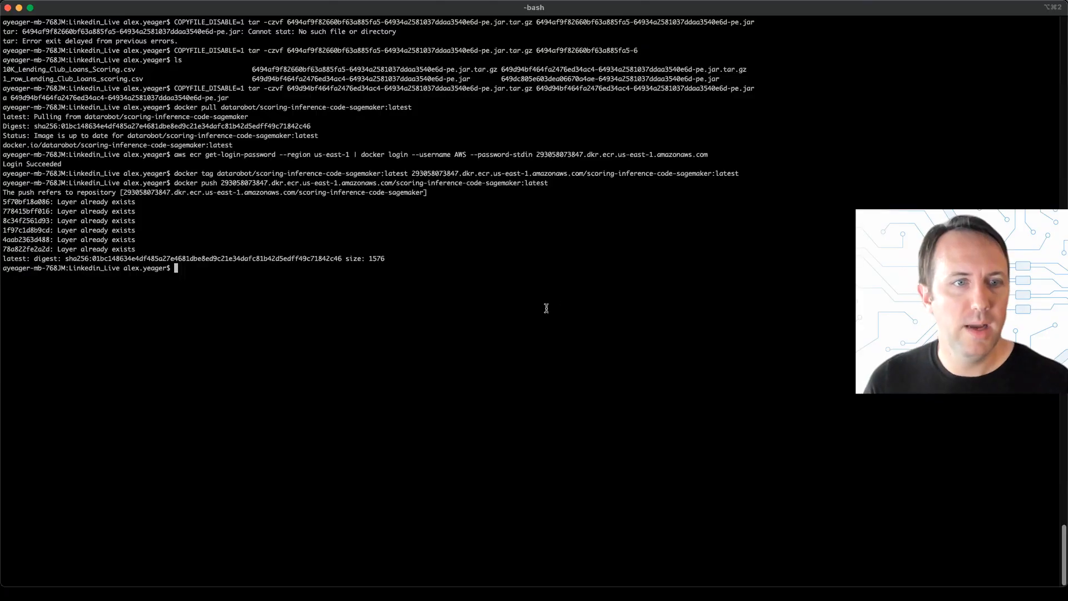
text(clear)
key(Return)
key(super+Tab)
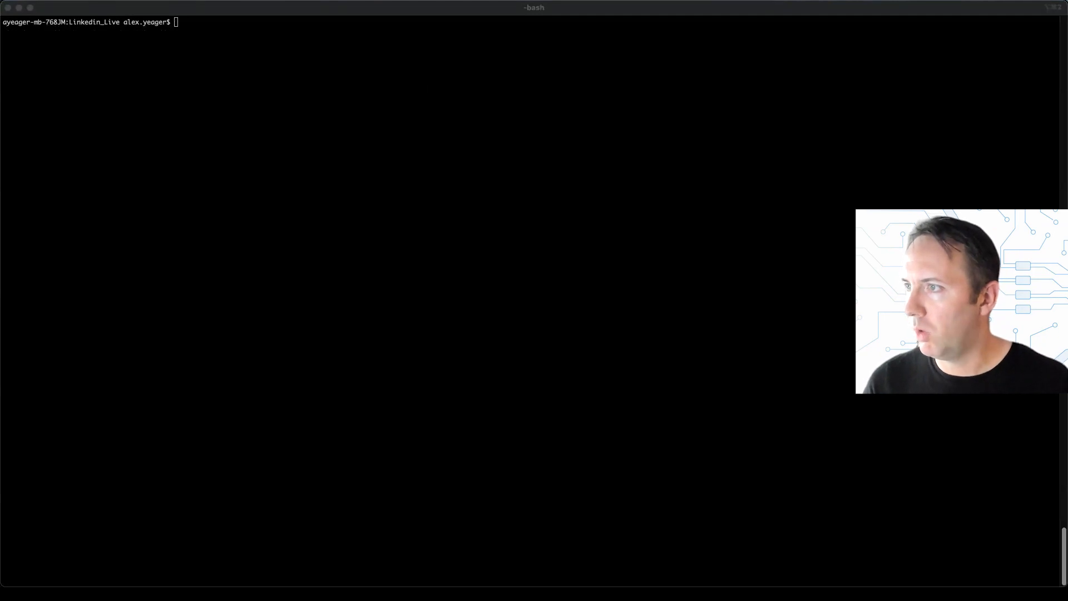
click(407, 168)
text(aws sagemaker-runtime invoke-endpoint --region us-east-1 --endpoint-name  SAGEMAKER-DEMO-Lending-Club-endpoint --body fileb://1_row_Lending_Club_Loans_scoring.csv  --content-type text/csv output.csv)
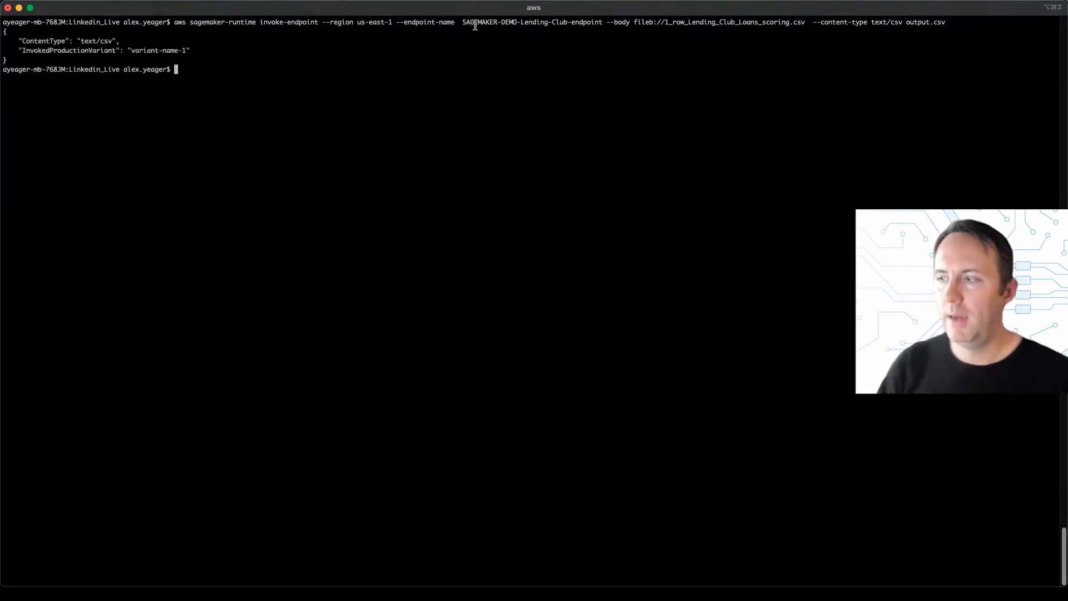
- Examine the invocation command's input file and output file arguments and the JSON response it returned
drag(462, 21, 808, 23)
click(620, 21)
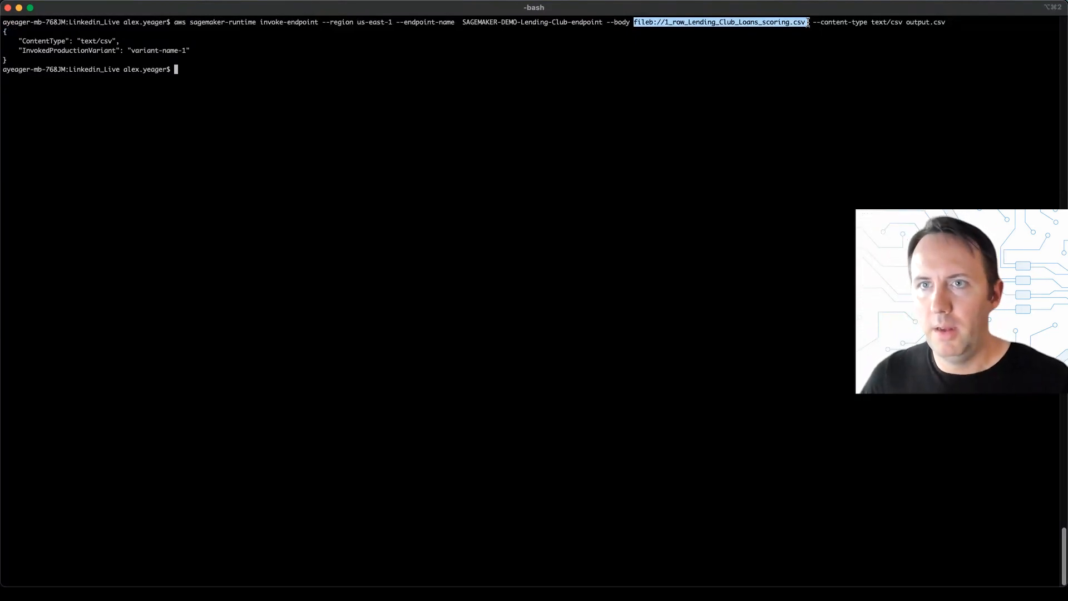
drag(906, 22, 944, 24)
click(945, 23)
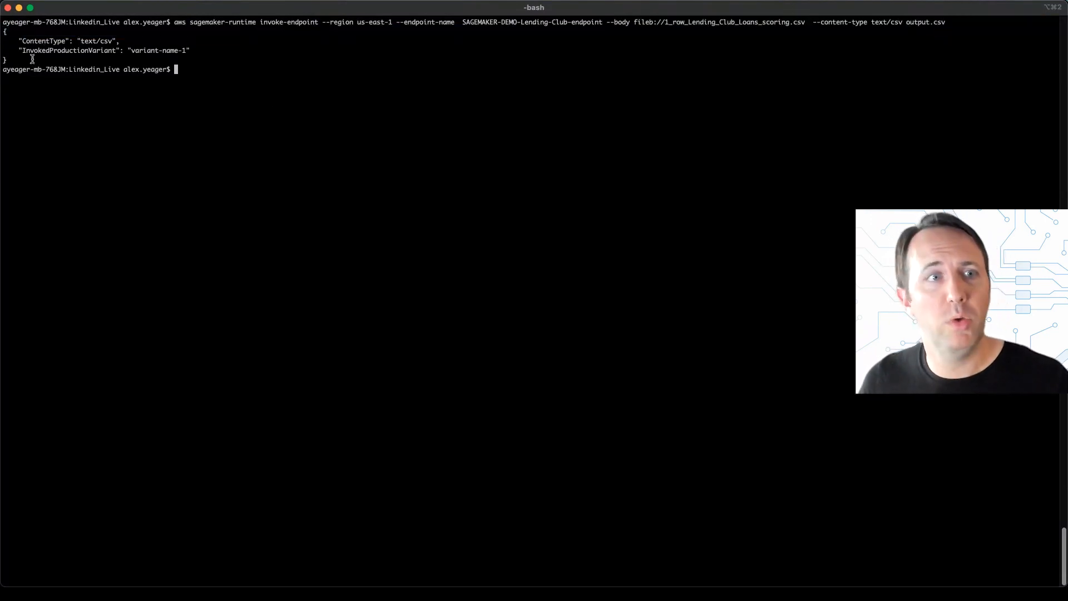
drag(32, 59, 9, 32)
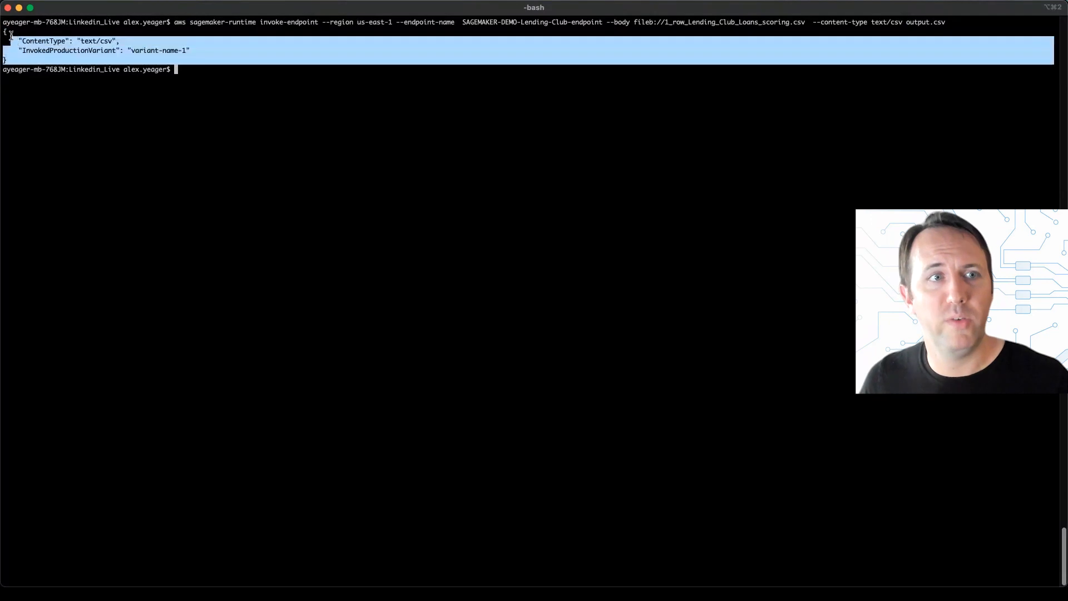
click(234, 77)
- Print the contents of output.csv in the terminal and examine the prediction scores
text(cat out)
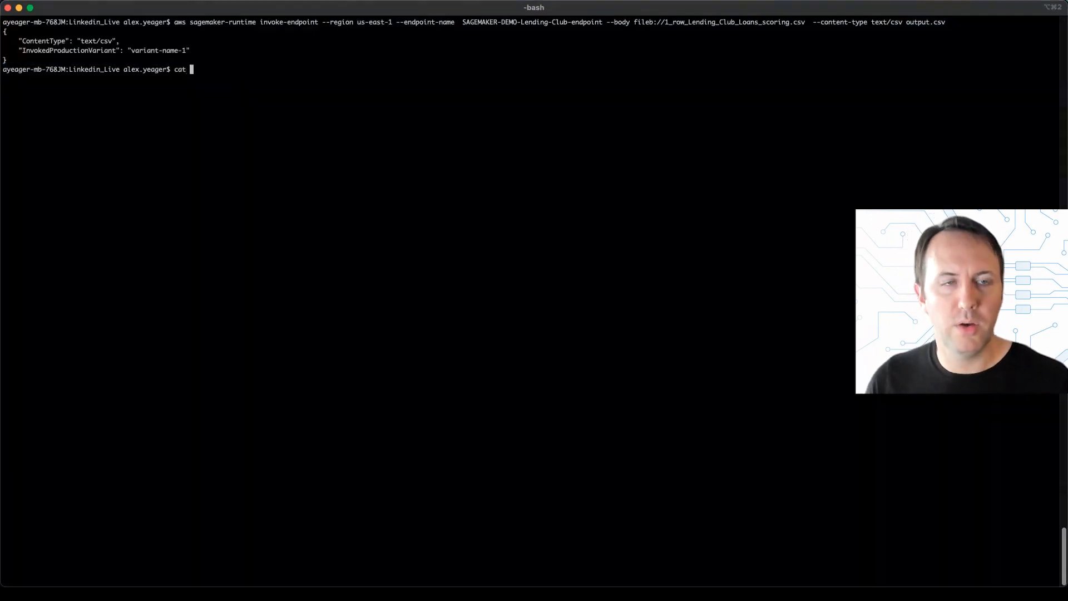
key(Tab)
key(Return)
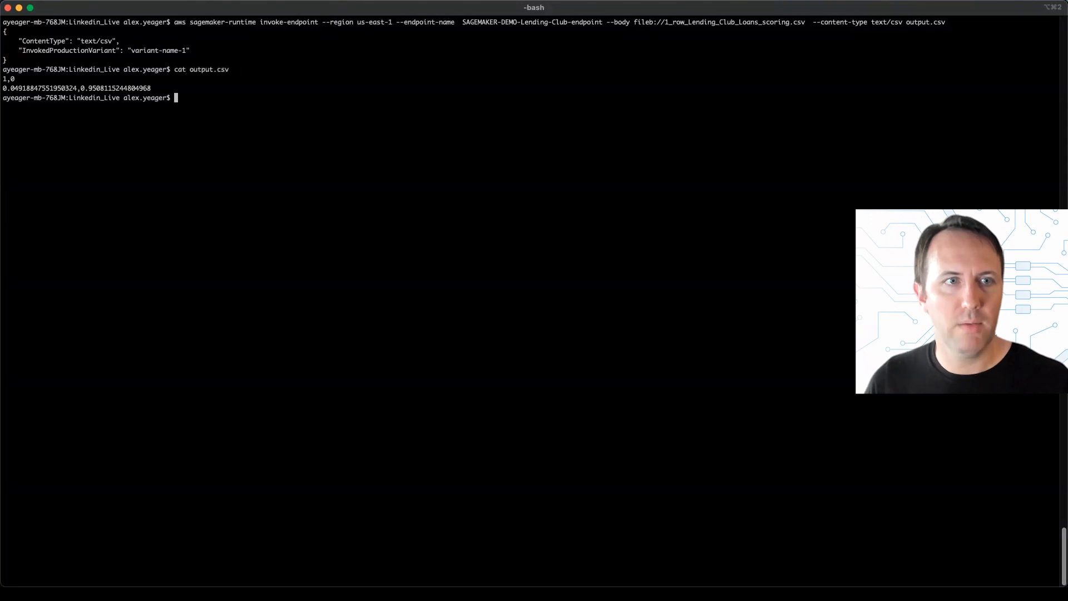
triple_click(144, 85)
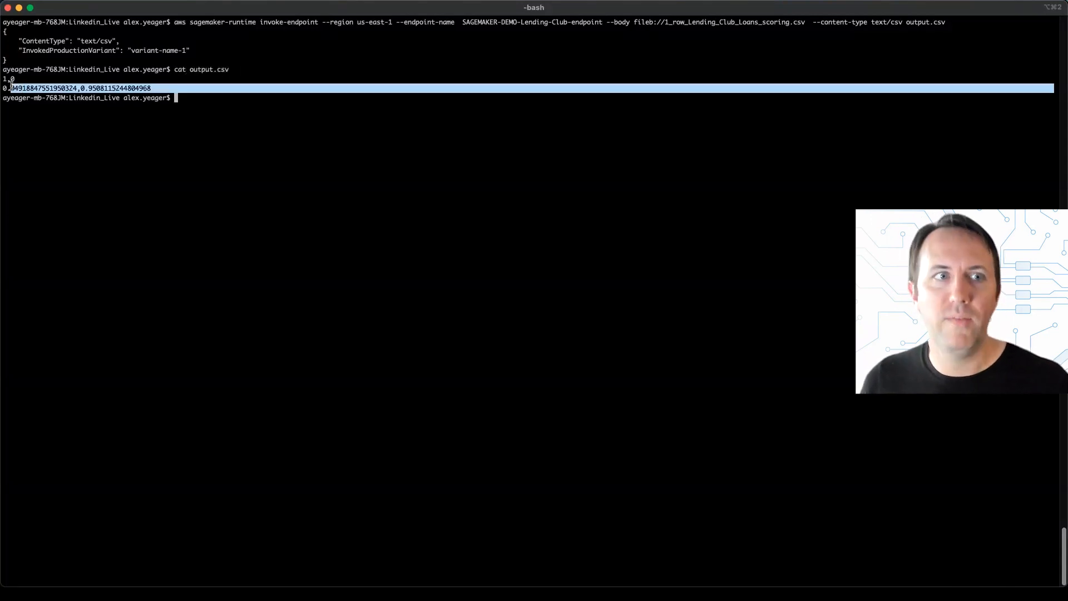
click(96, 149)
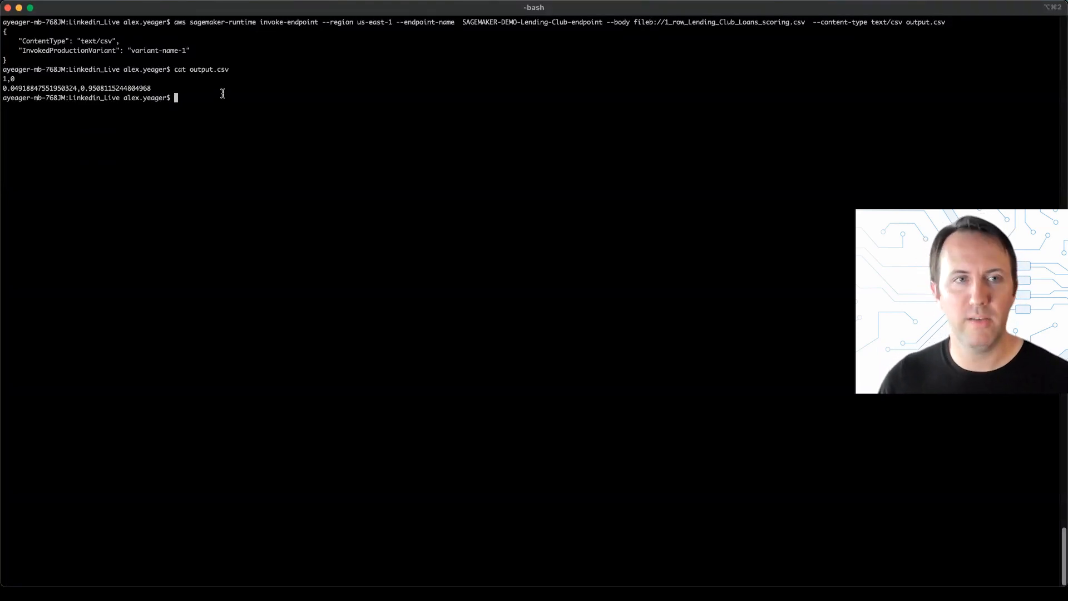
- Run the same endpoint invocation again with the one-row scoring file after a few blank prompt lines
key(Return)
key(Return)
key(Return)
key(Up)
key(Up)
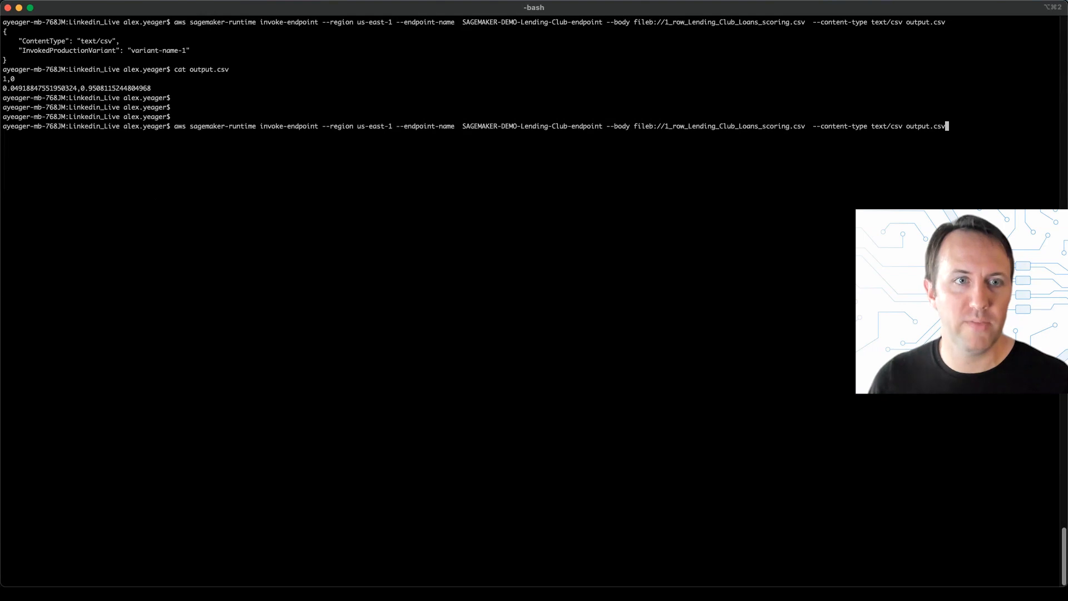
key(Return)
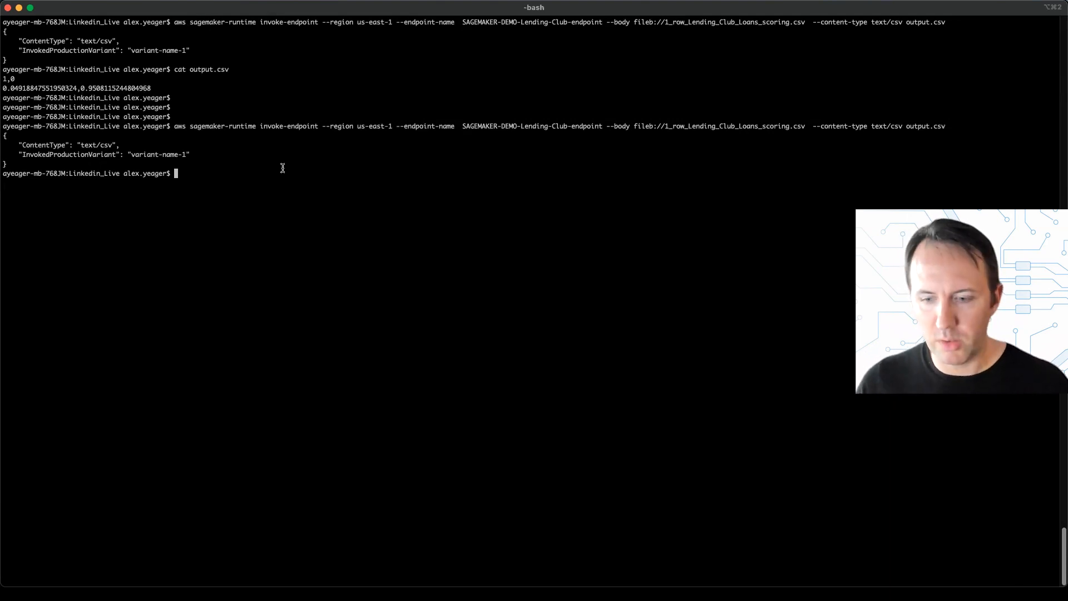
- Switch to the browser and bring up the list of SageMaker batch transform jobs
key(super+Tab)
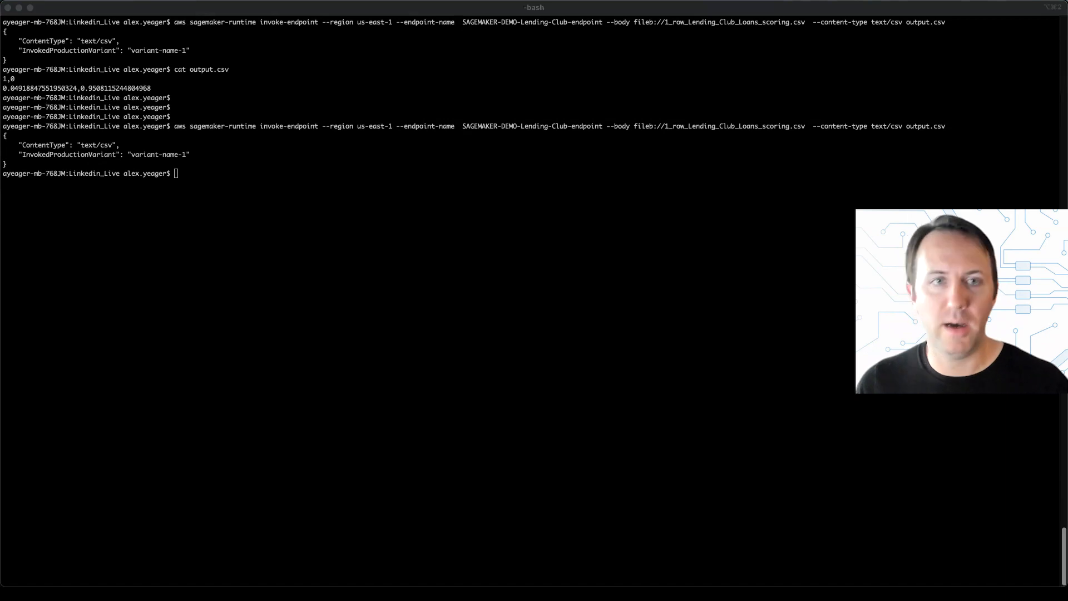
click(579, 362)
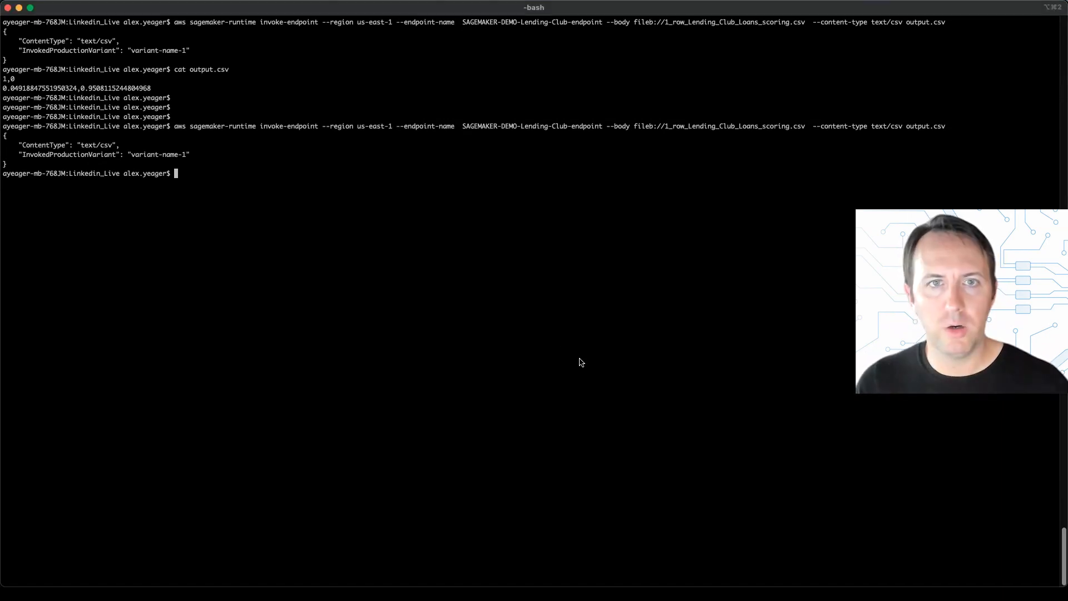
key(super+Tab)
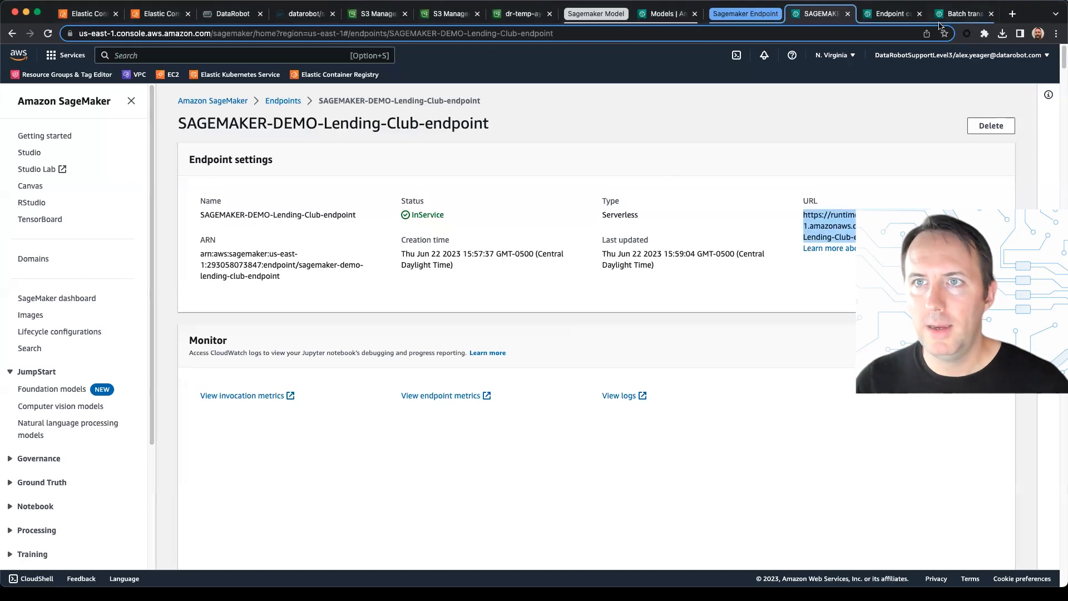
click(946, 16)
click(216, 31)
key(Return)
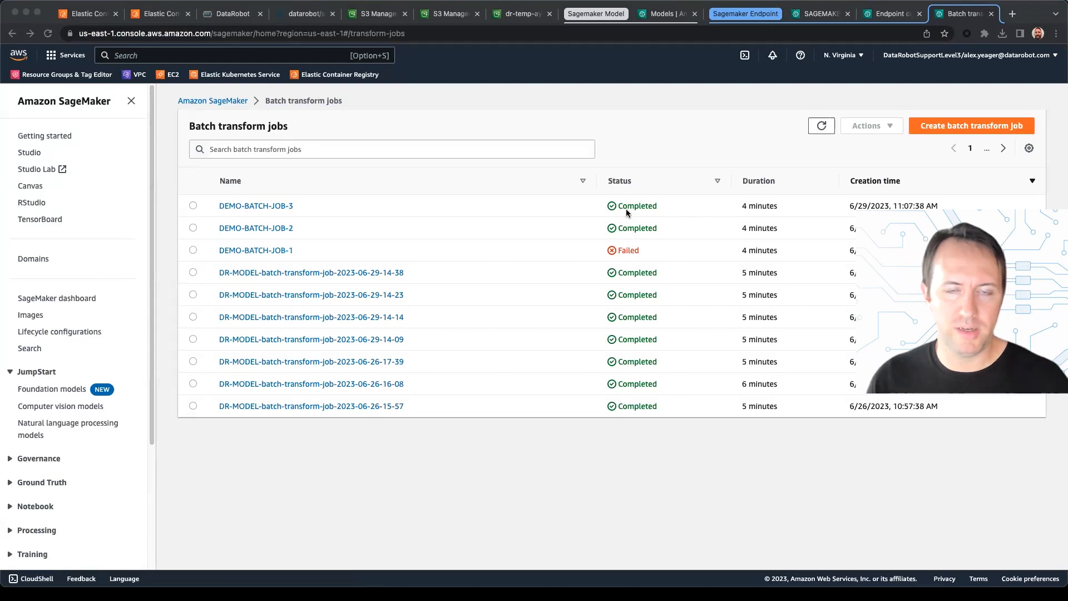
- Start creating a batch transform job named batch-demo-job-1 that uses the SAGEMAKER-DEMO-Lending-Club model
click(949, 123)
click(949, 125)
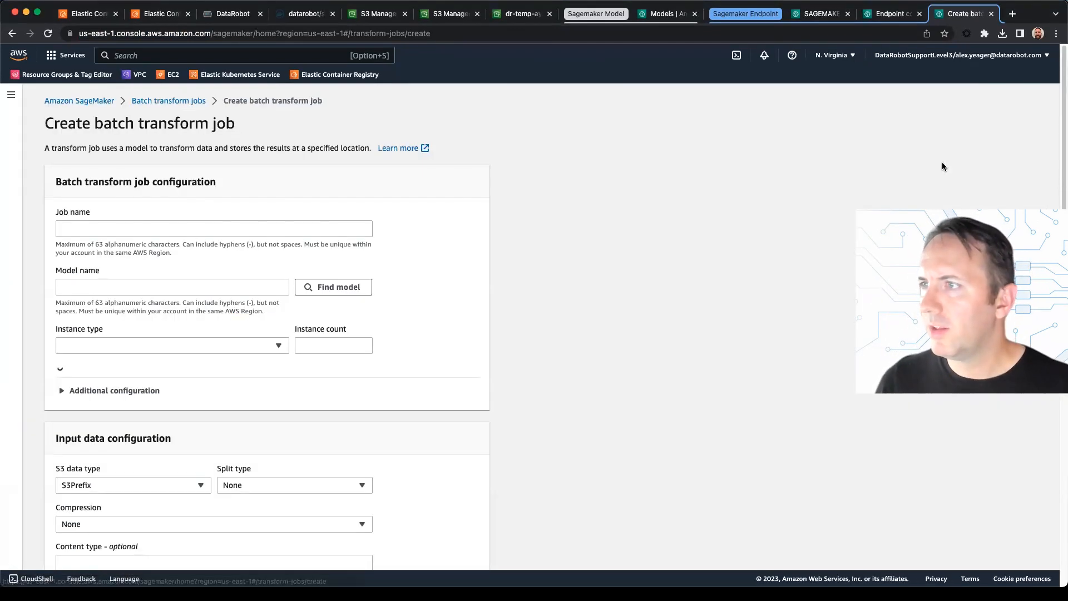
click(294, 226)
text(Batch-)
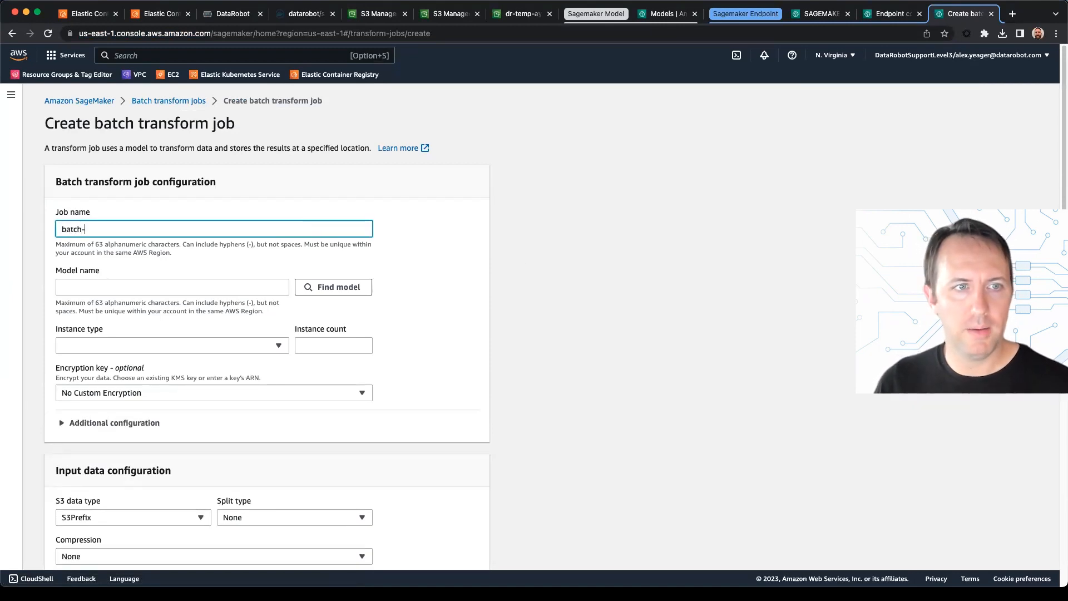
text(demo-job-1)
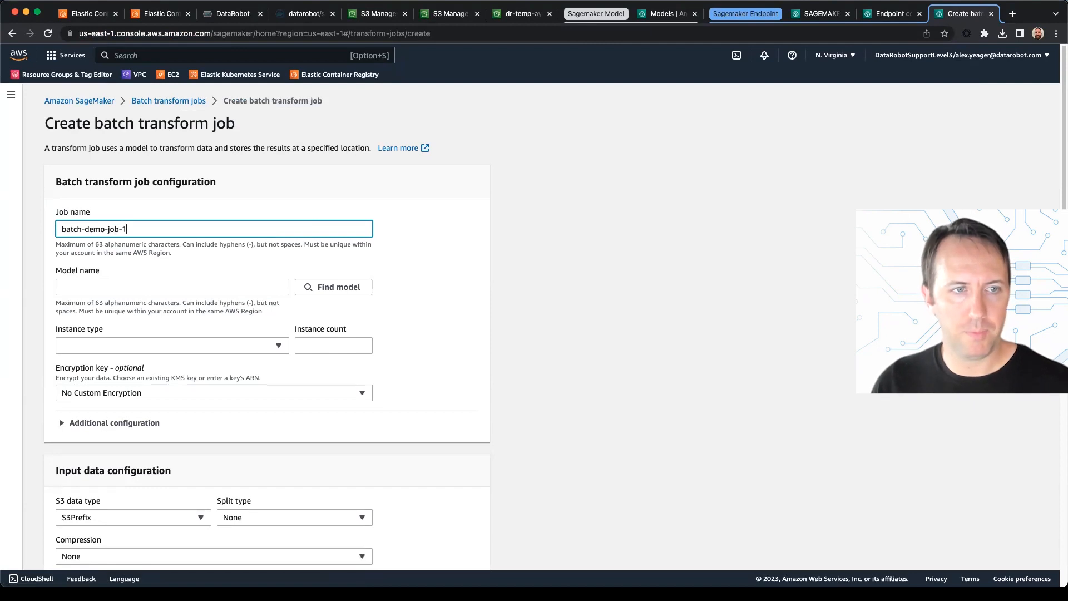
key(Tab)
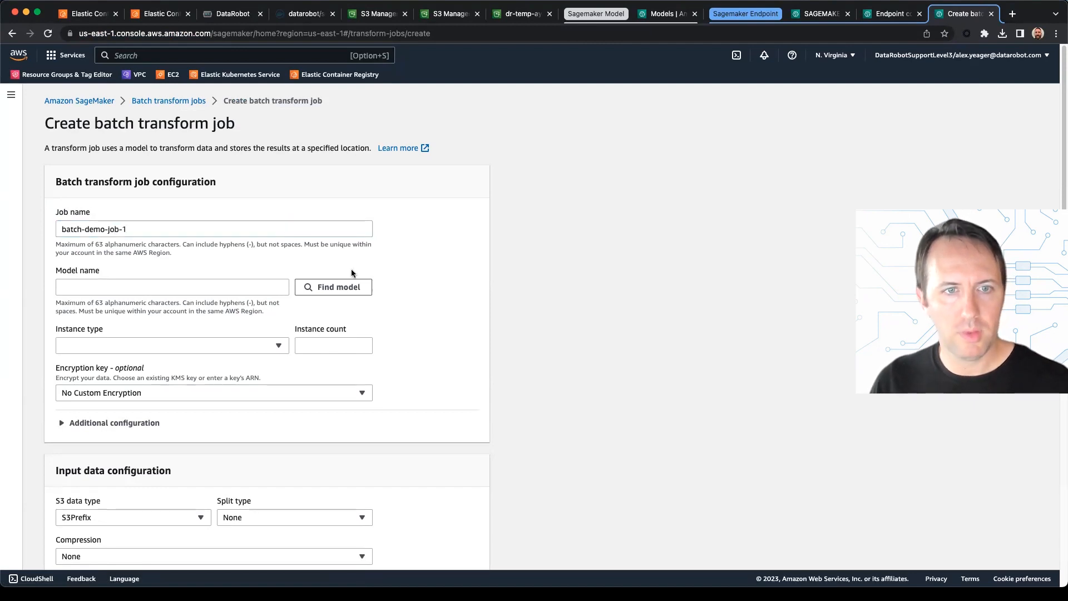
click(324, 288)
click(726, 424)
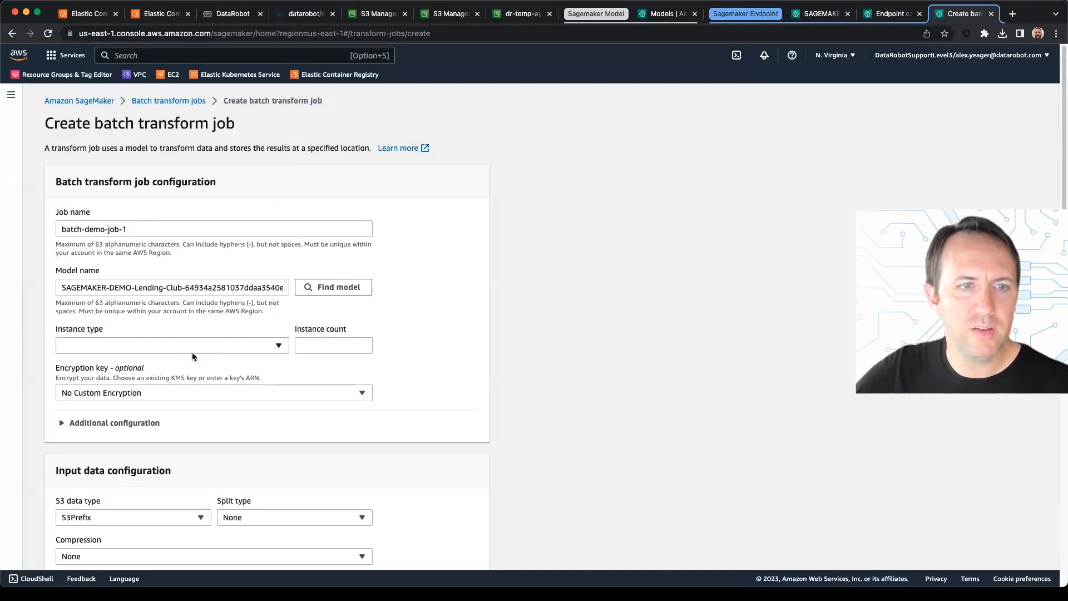
- Set the batch job's instance type to ml.m5.large and its instance count to 1
click(192, 345)
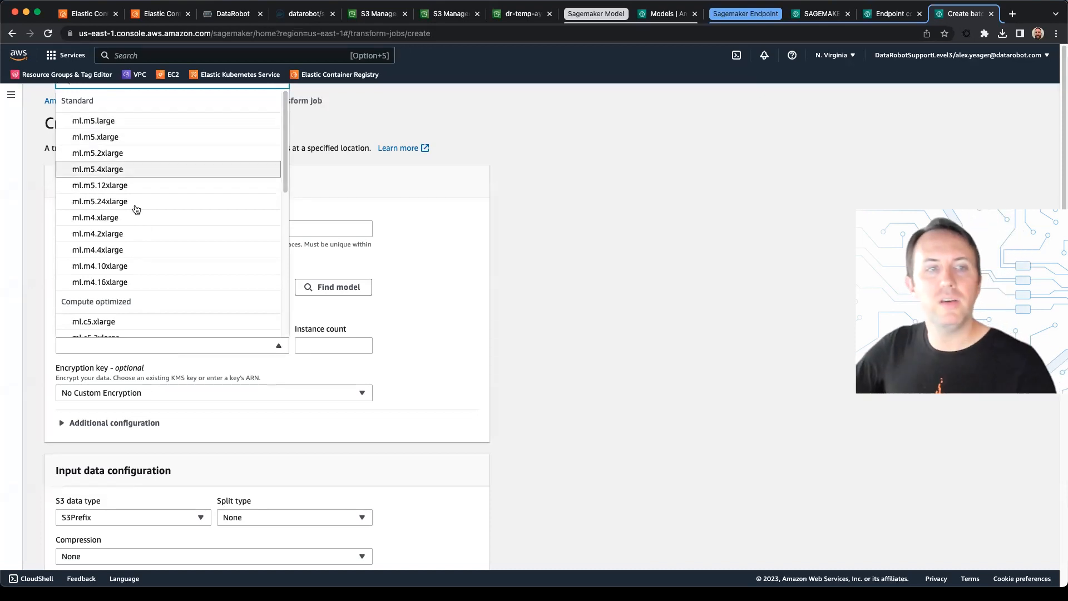
click(123, 122)
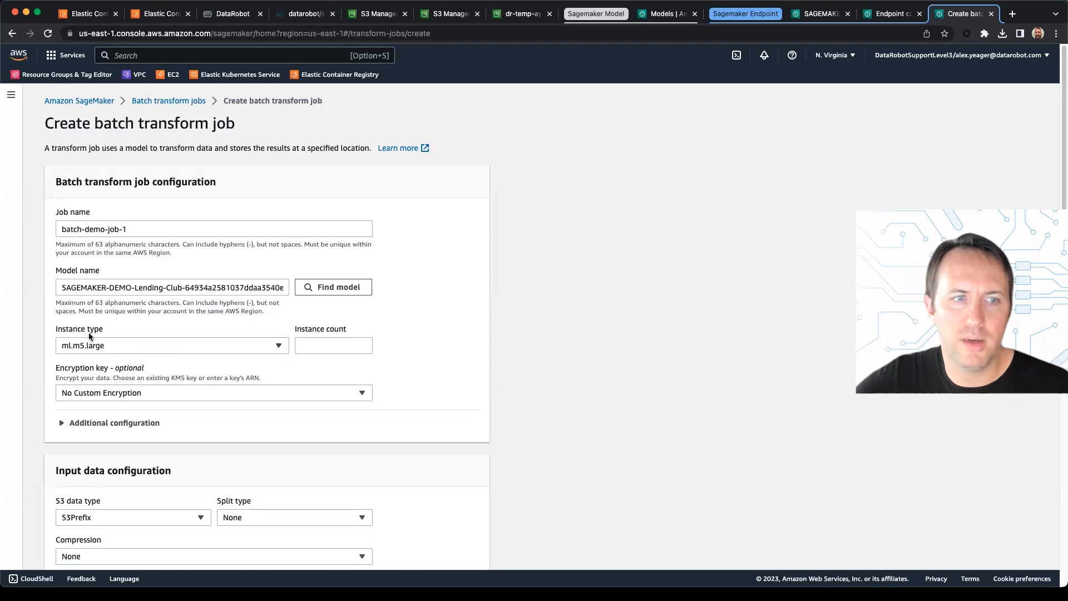
click(356, 346)
click(362, 343)
click(437, 344)
scroll(65, 437, down, 1)
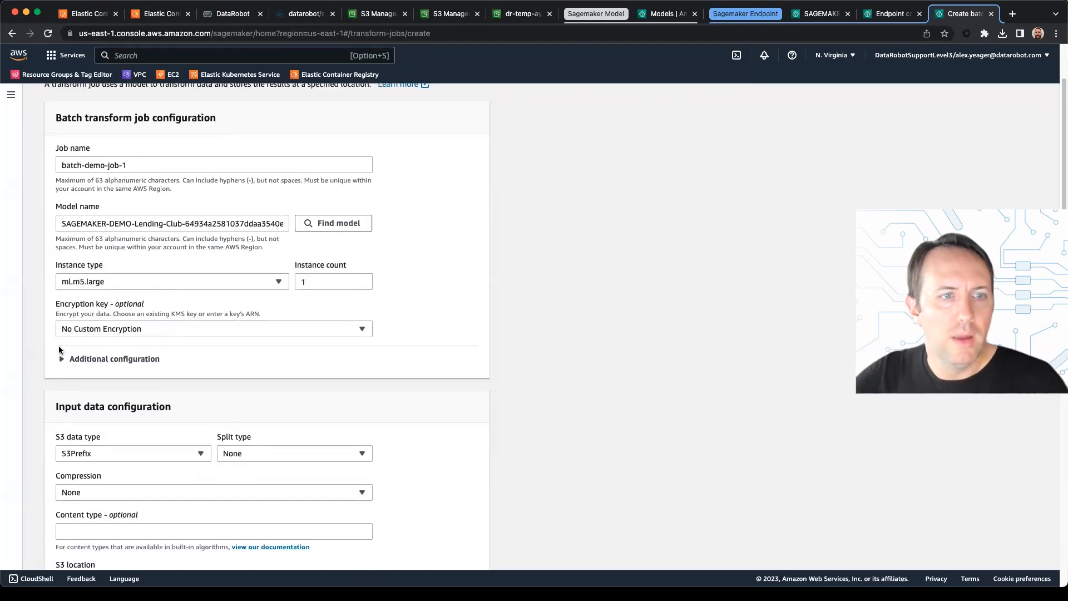
- Examine the batch job's additional configuration options, including concurrency, payload size, batch strategy and environment variables
click(61, 359)
scroll(60, 360, down, 4)
scroll(59, 360, up, 2)
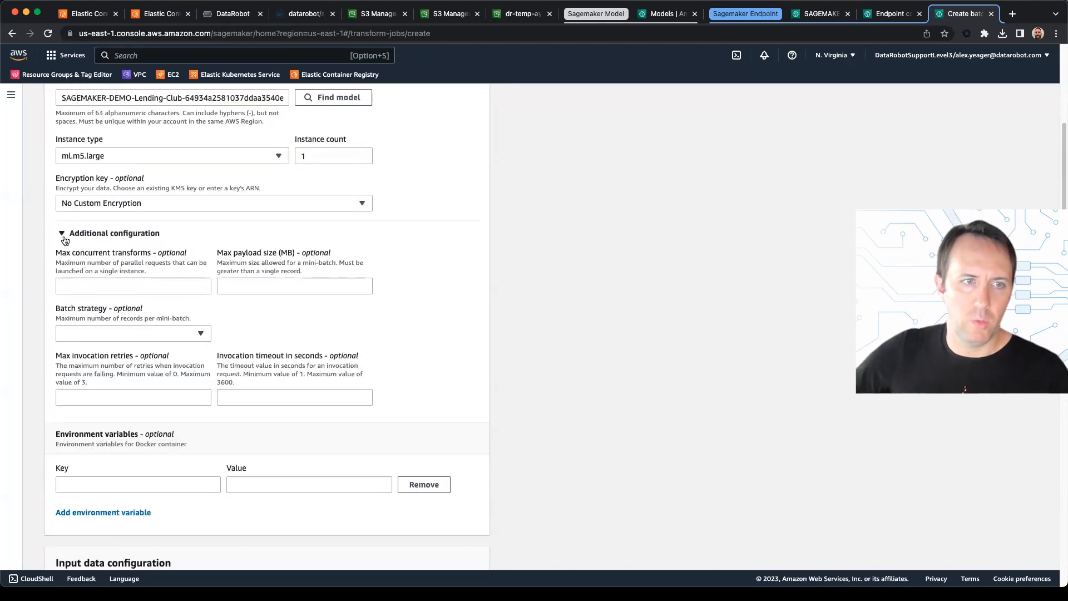
click(64, 238)
scroll(67, 240, down, 1)
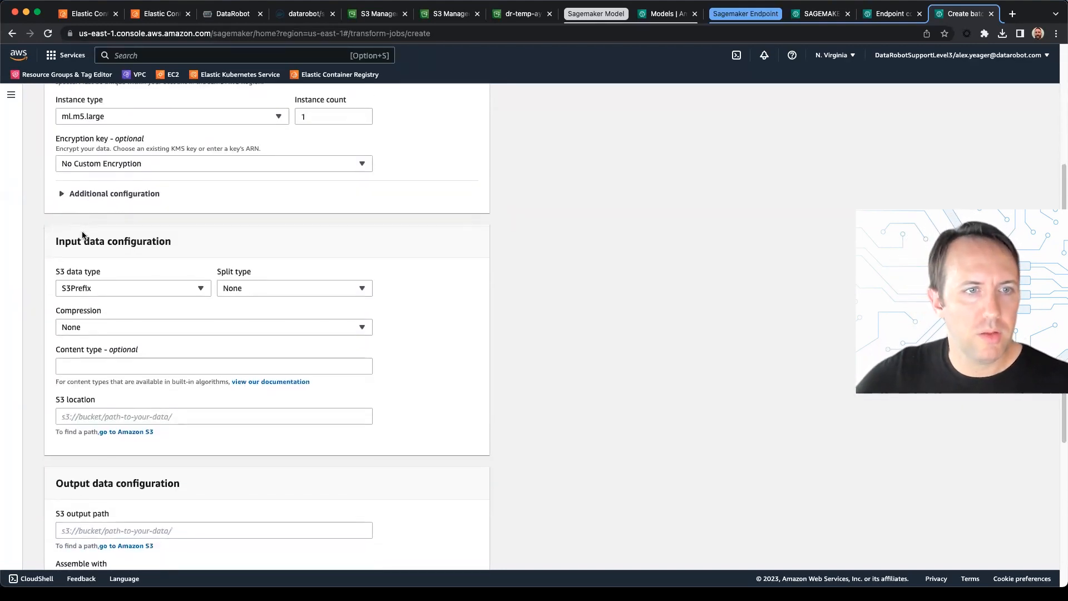
- Keep S3Prefix as data type, set the input location to sagemaker-demo/prediction-input/ in the personal S3 bucket, and check the scoring file in the scoring_data folder
click(119, 289)
click(134, 274)
key(super+Tab)
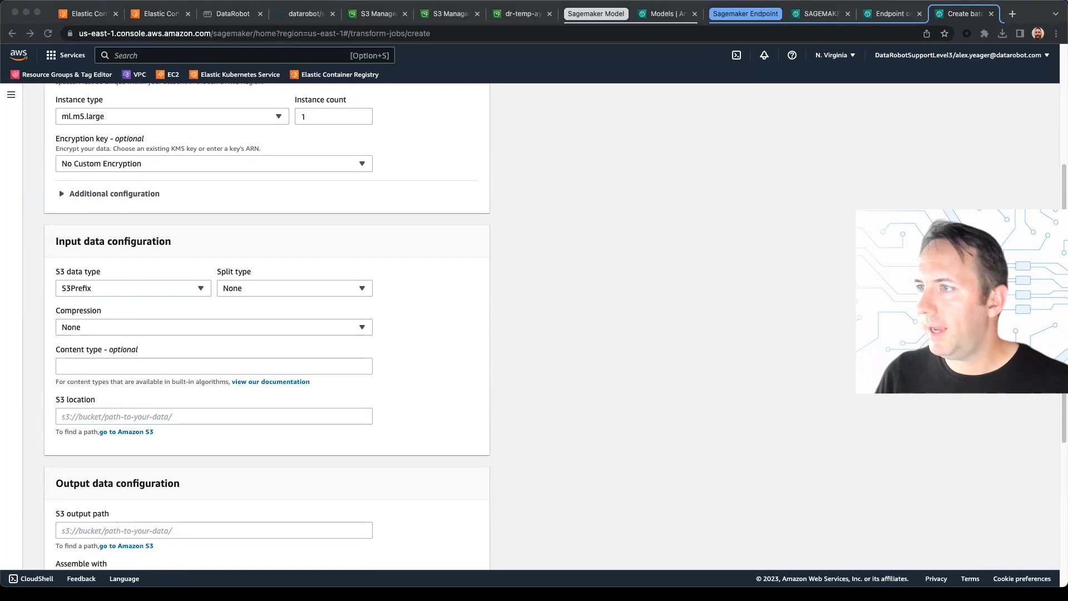
click(122, 411)
text(s3://ayeager-s3/sagemaker-demo/prediction-input/)
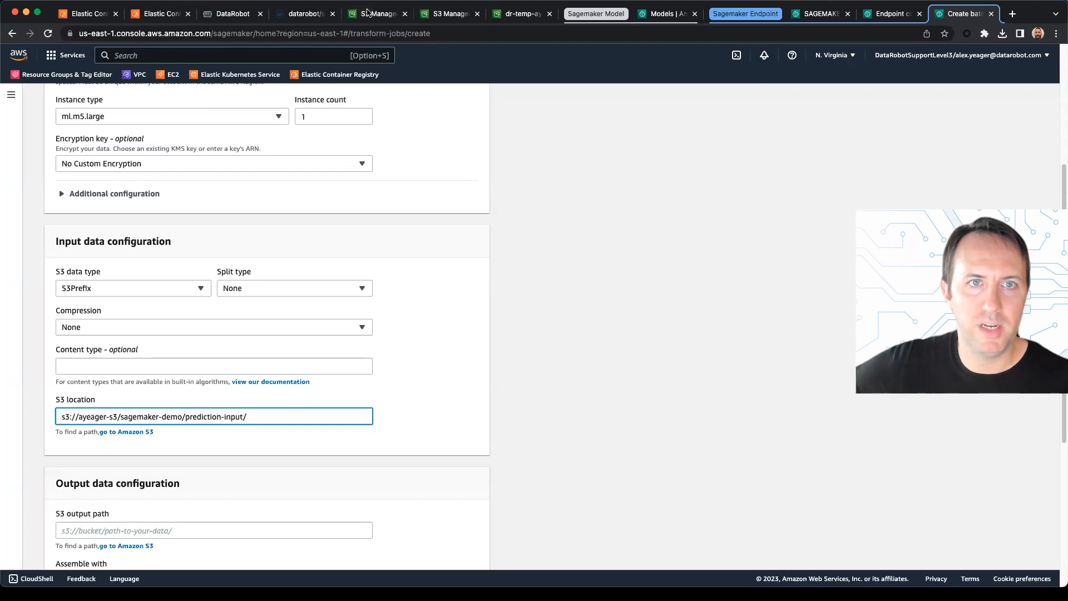
click(369, 15)
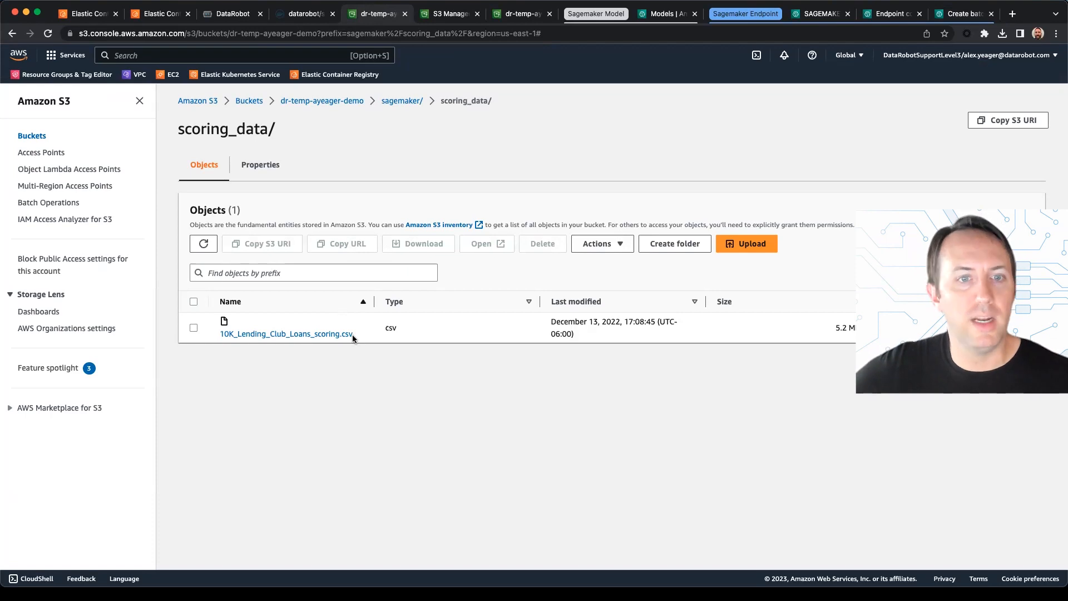
click(966, 14)
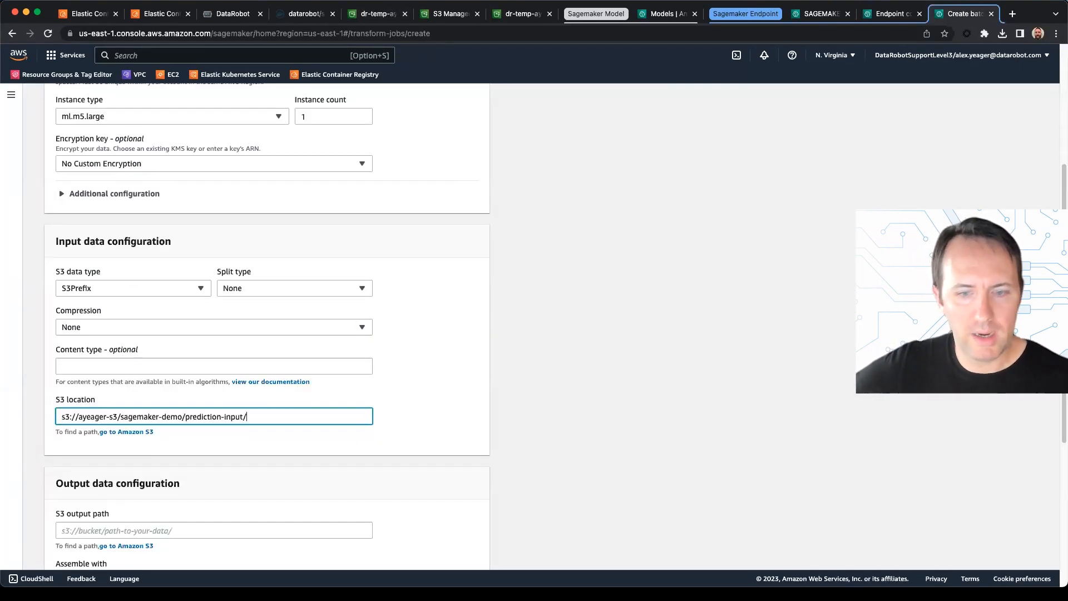
- Set the content type of the batch job's input data to text/csv
key(super+Tab)
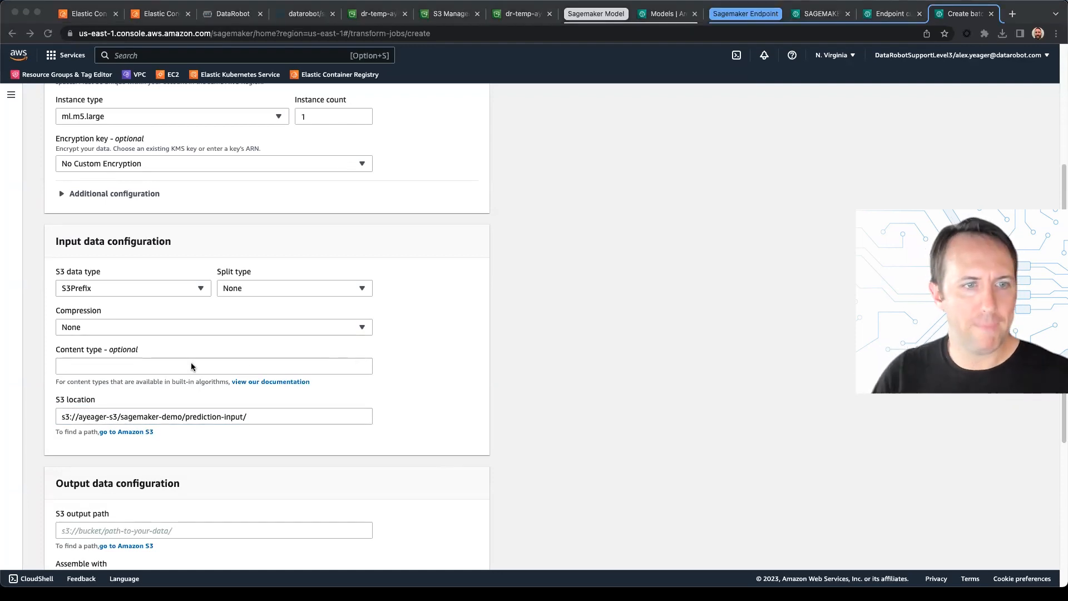
key(super+Tab)
key(super+Tab)
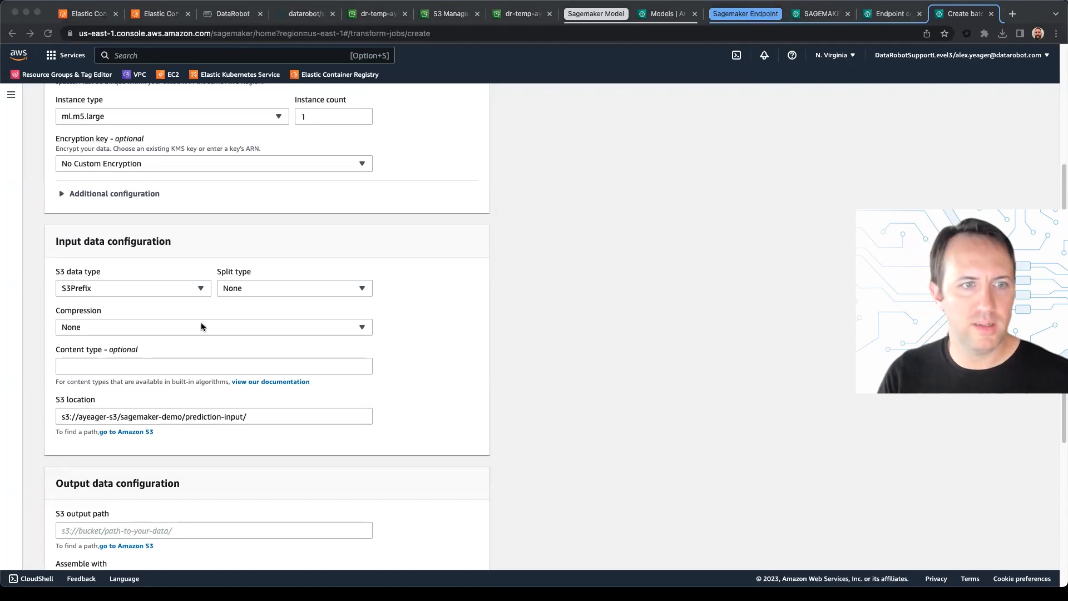
key(super+Tab)
click(181, 361)
text(tex/)
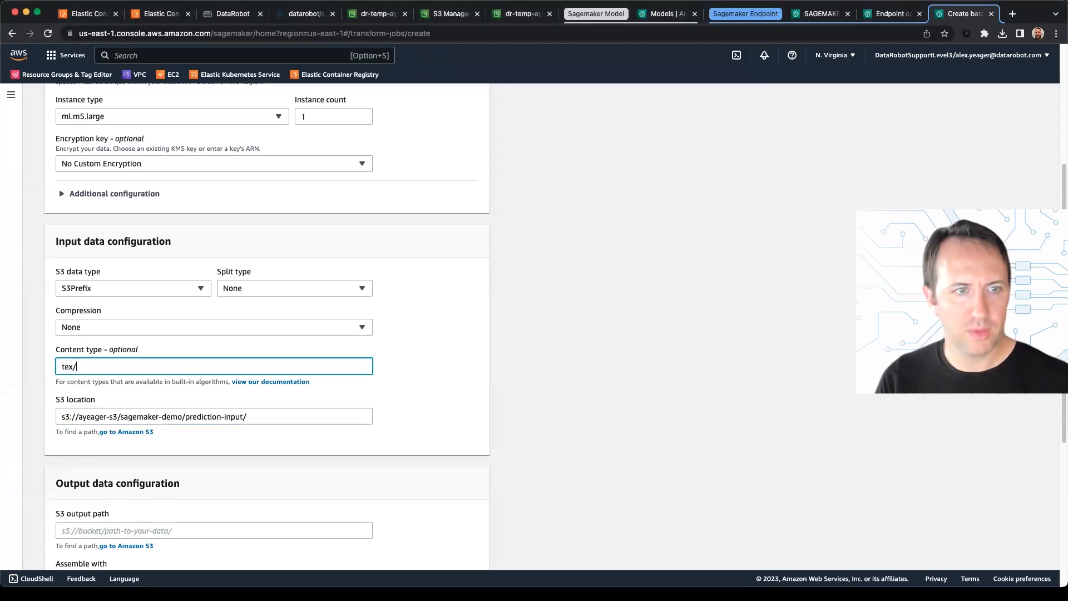
text(t/)
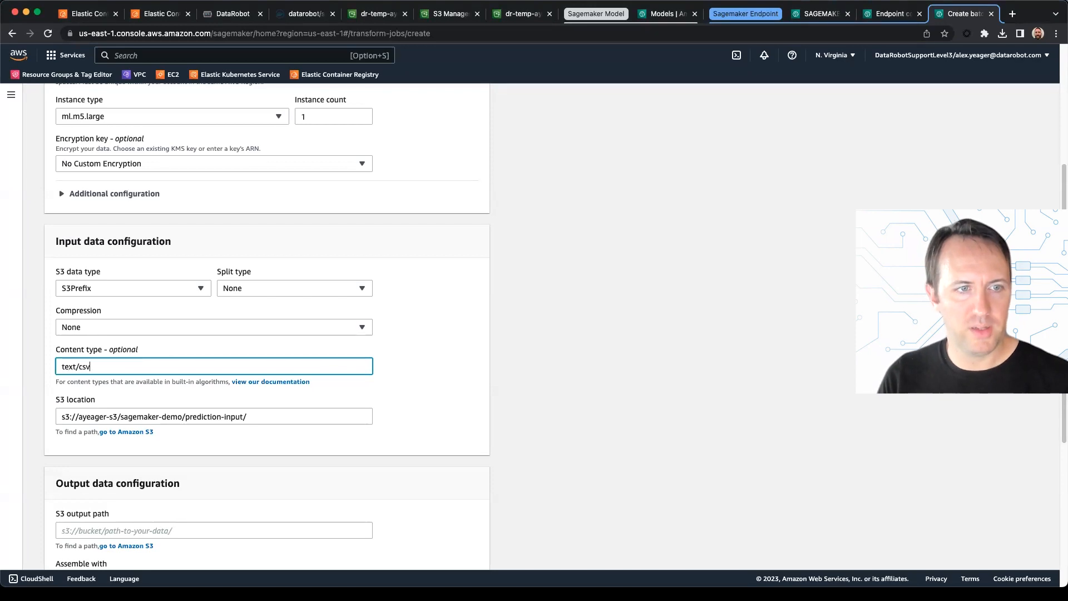
scroll(191, 363, down, 5)
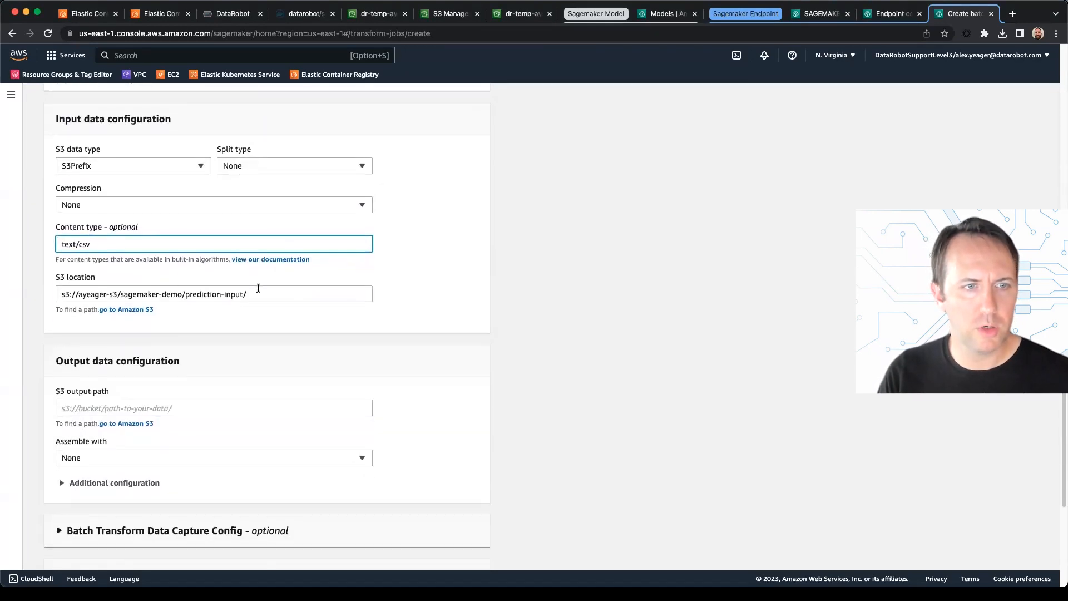
- Set the batch job's S3 output path to sagemaker-demo/prediction-output/ in the personal S3 bucket
key(super+Tab)
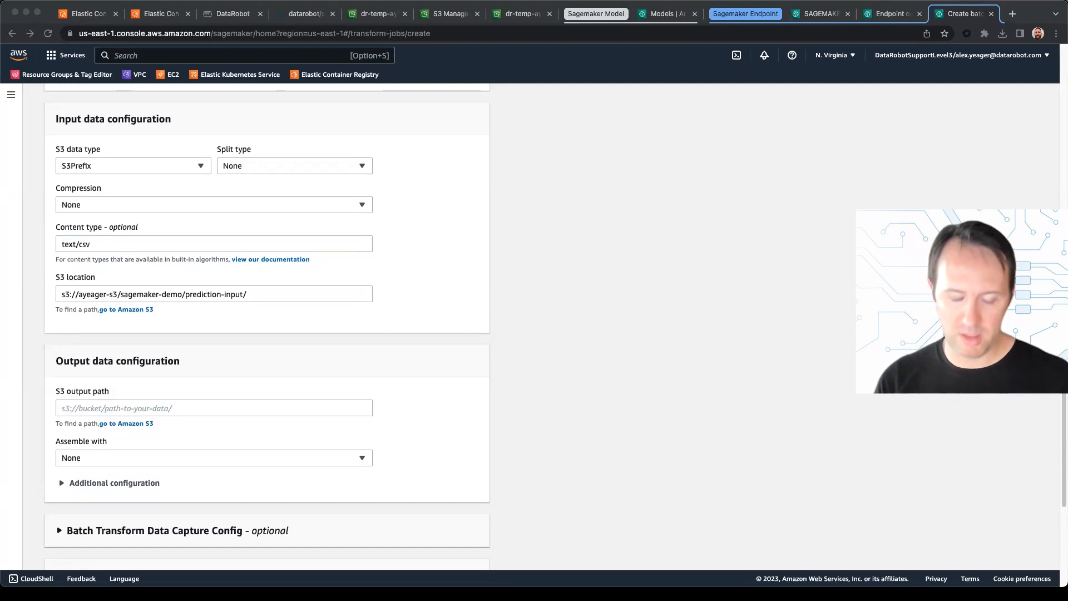
click(258, 405)
text(s3://ayeager-s3/sagemaker-demo/prediction-output/)
scroll(300, 379, down, 1)
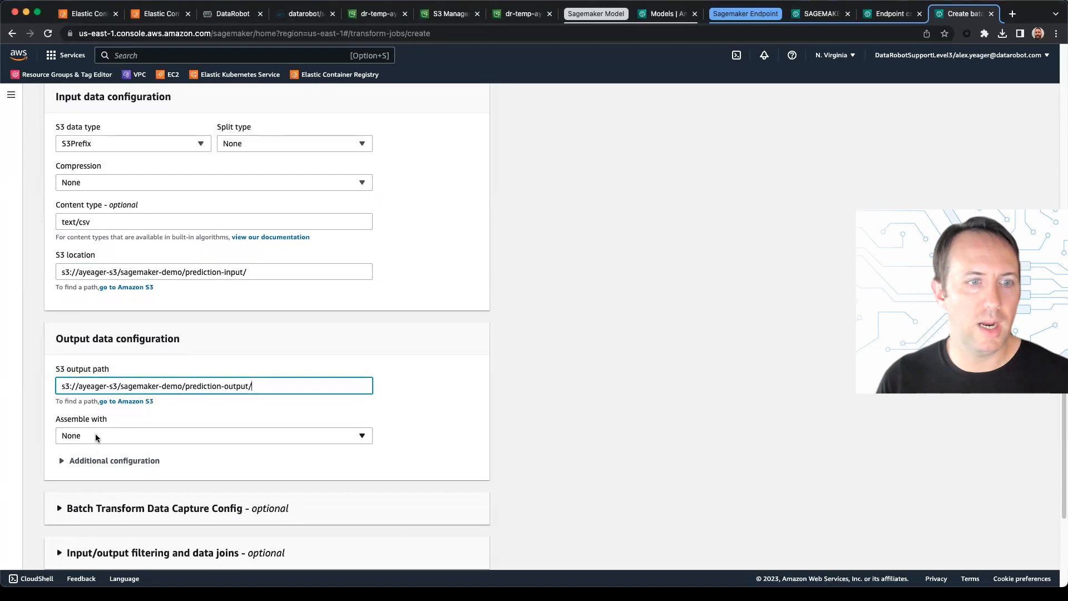
- Set the accept type of the batch job's output data to text/csv in the additional output configuration
click(62, 461)
click(133, 495)
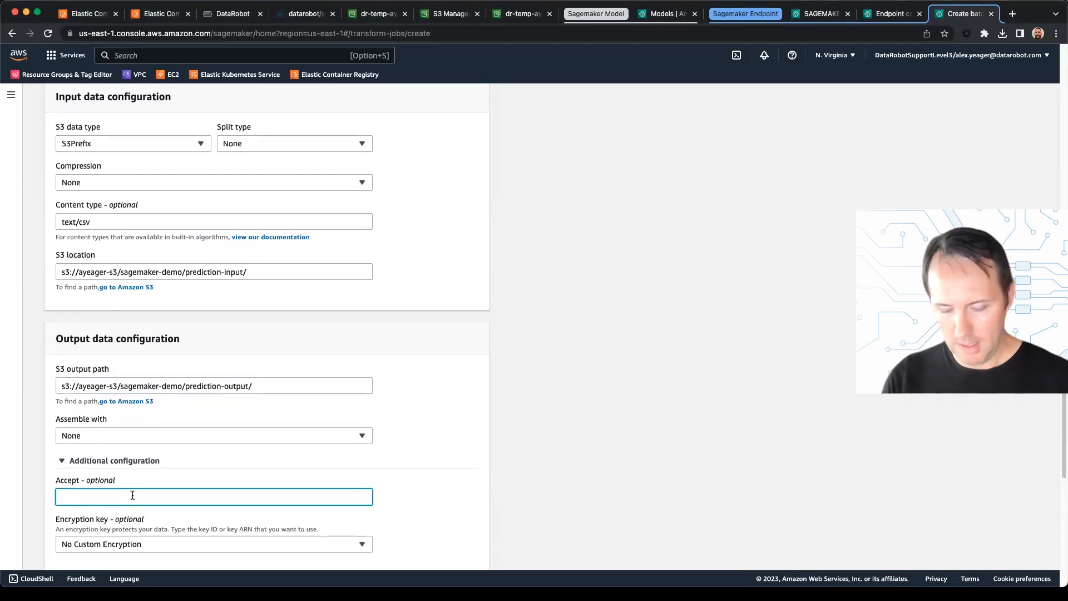
text(text/csv)
scroll(475, 323, down, 4)
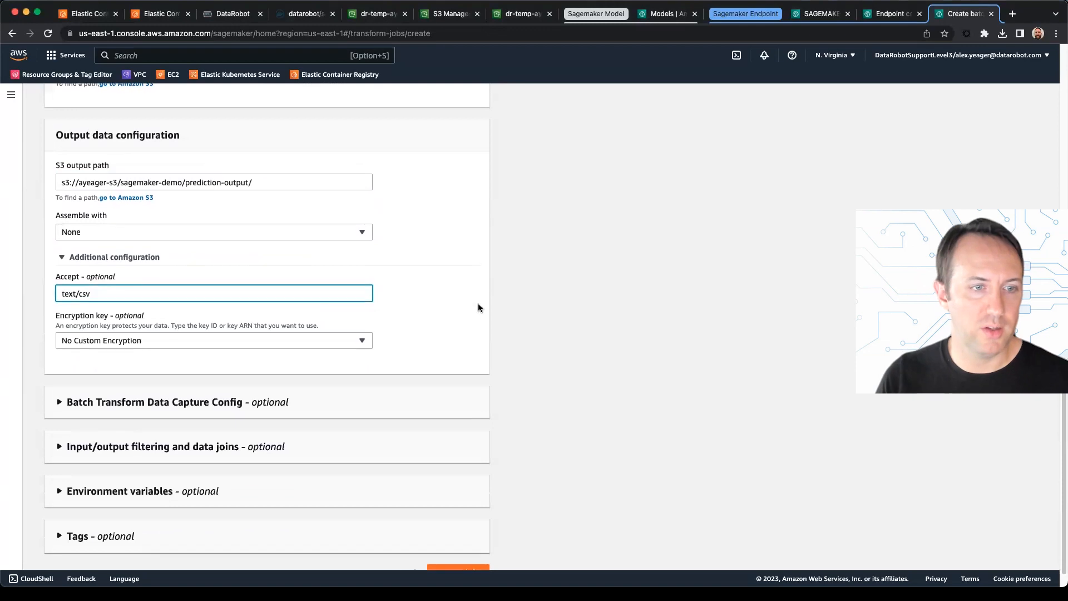
- Review the optional data capture and input/output filtering settings without changing them, and create the batch transform job
click(213, 403)
scroll(52, 405, down, 2)
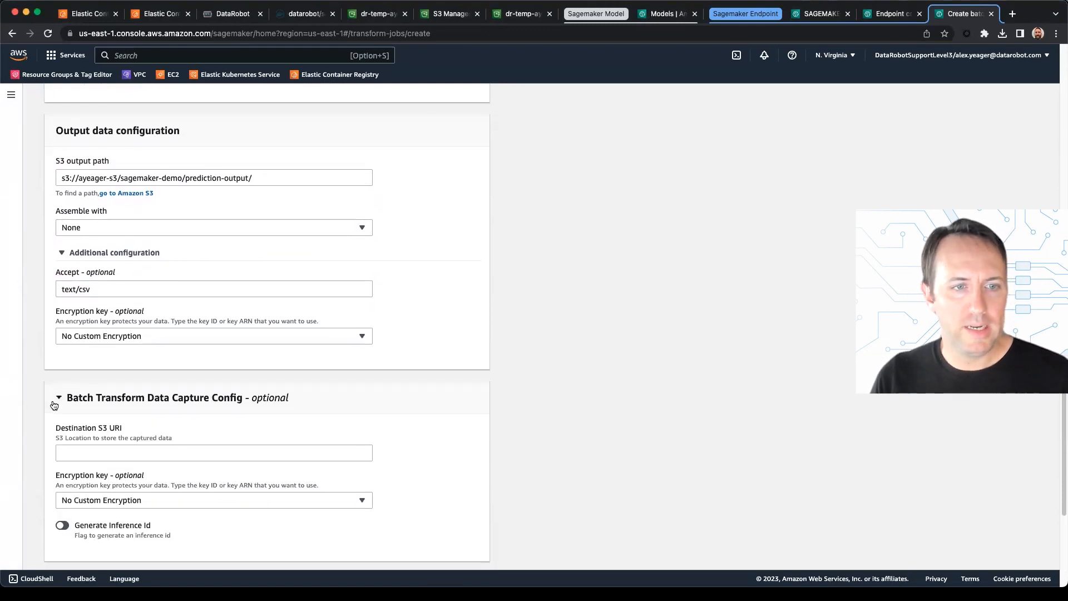
click(158, 517)
scroll(158, 479, down, 6)
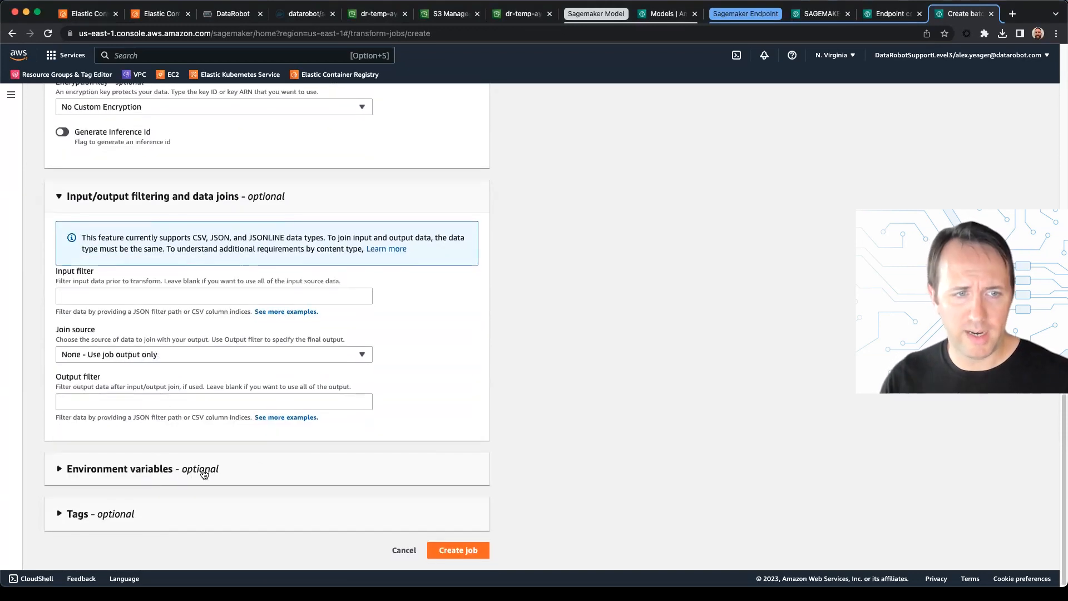
scroll(316, 464, up, 1)
scroll(316, 464, up, 10)
scroll(398, 410, down, 7)
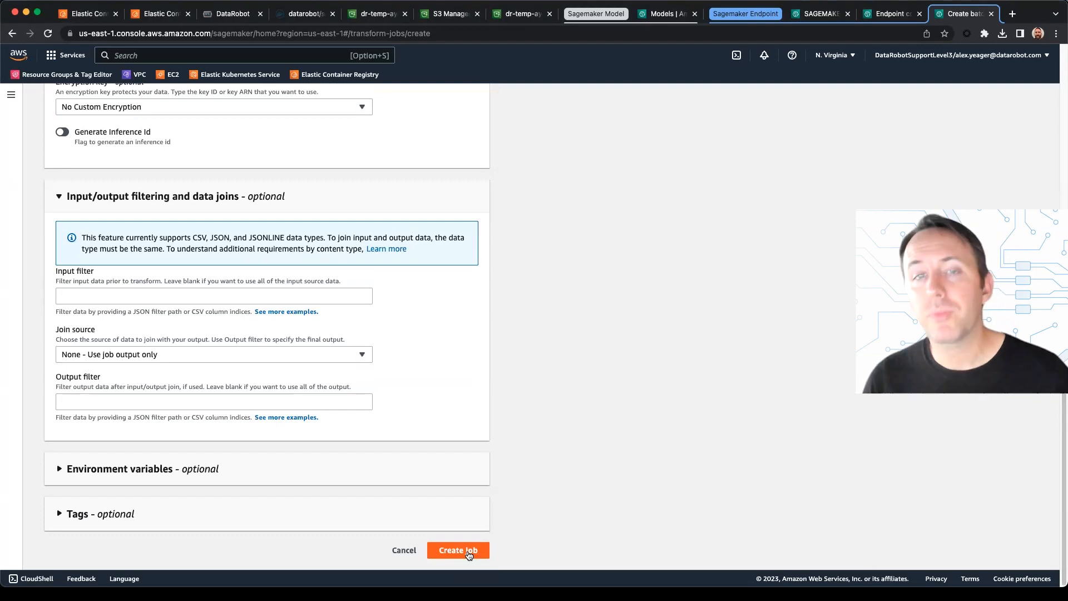
click(468, 551)
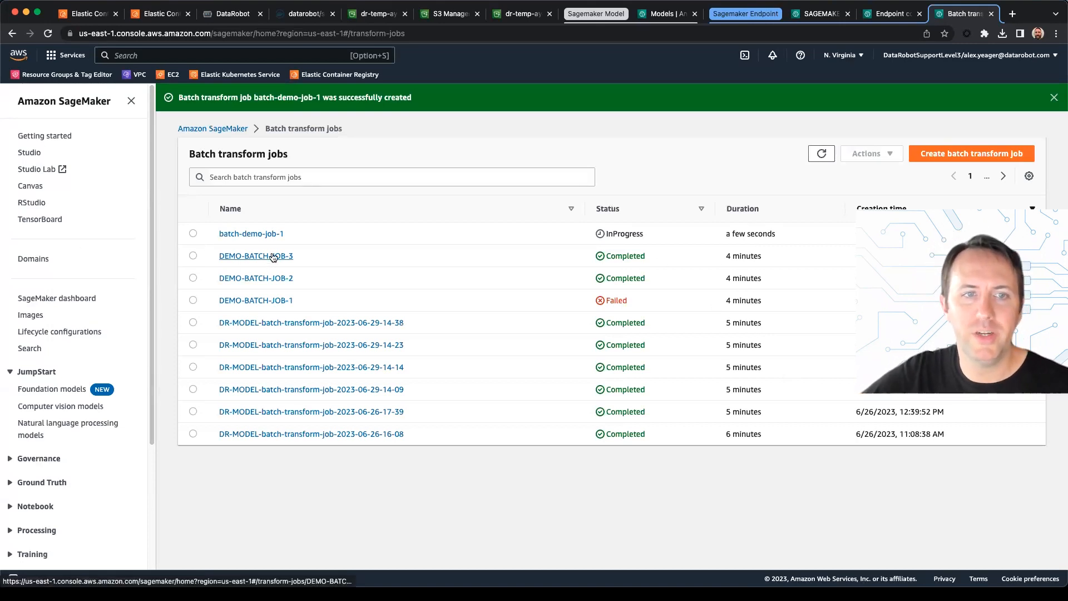
- Review the configuration of the earlier job DEMO-BATCH-JOB-3 and open its S3 output location
click(252, 256)
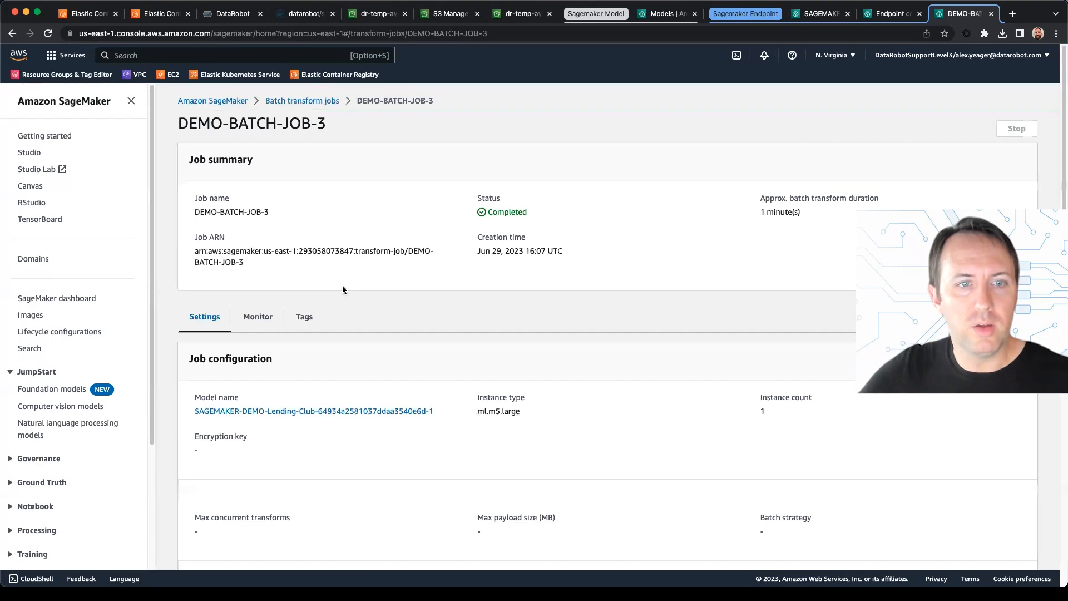
scroll(335, 274, down, 2)
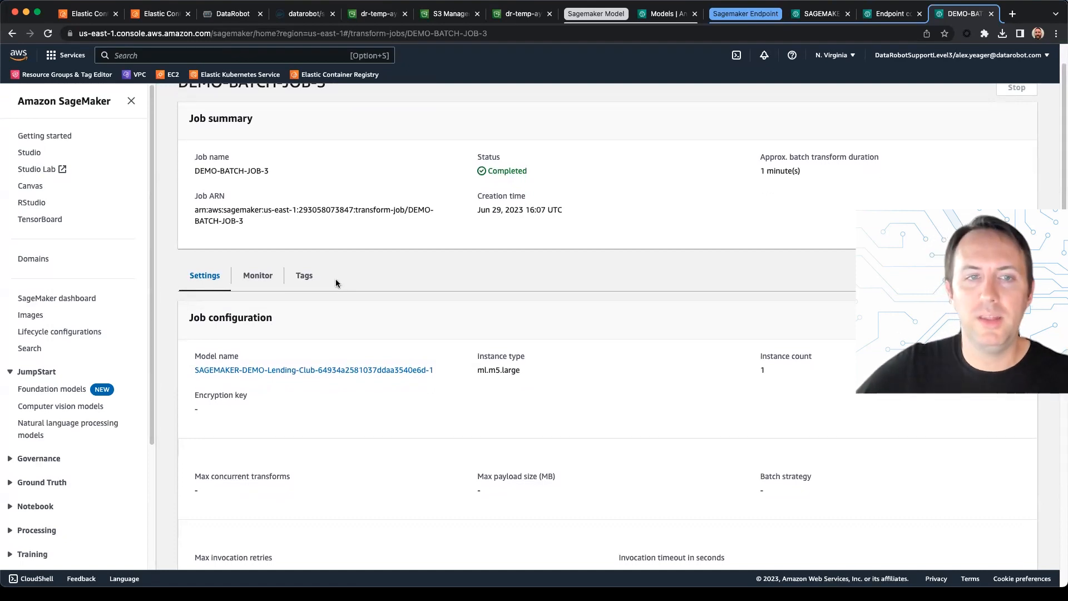
scroll(385, 283, down, 5)
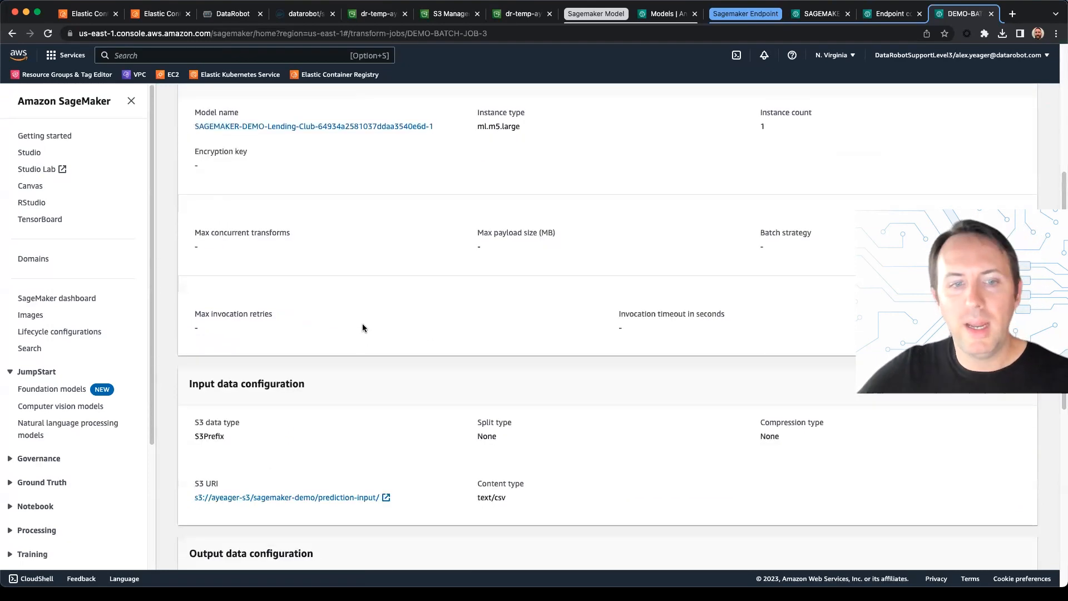
scroll(282, 252, down, 4)
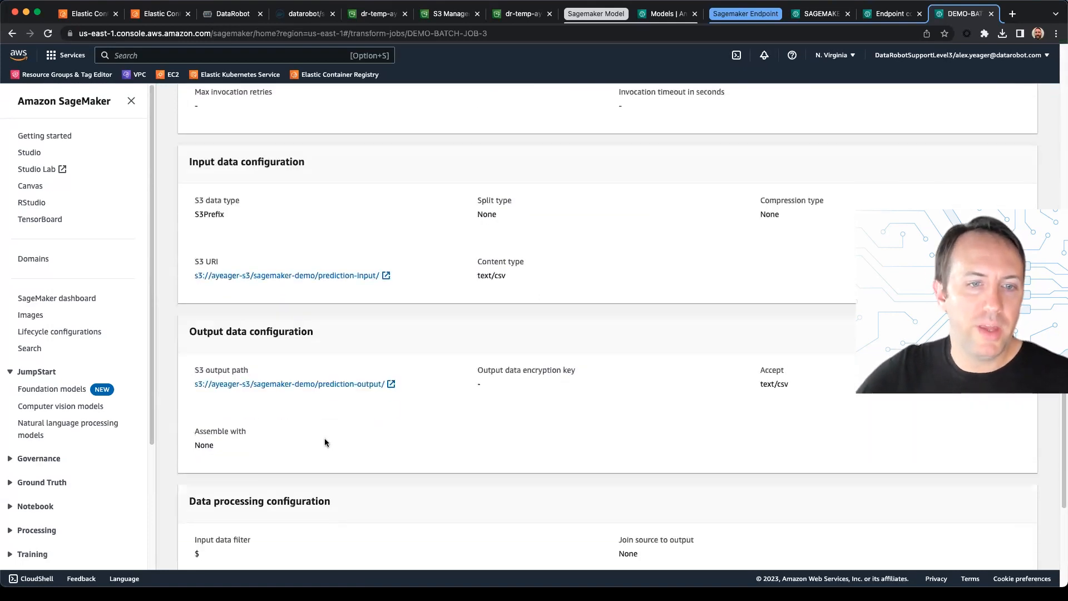
click(325, 384)
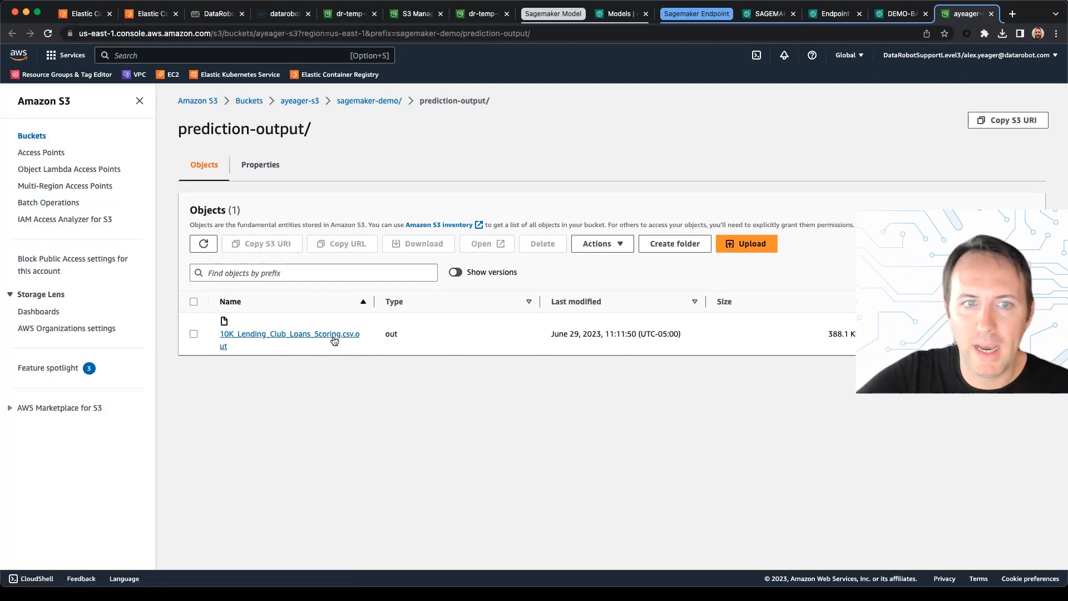
- Download 10K_Lending_Club_Loans_Scoring.csv.out from the prediction-output folder and open it in Visual Studio Code
click(305, 335)
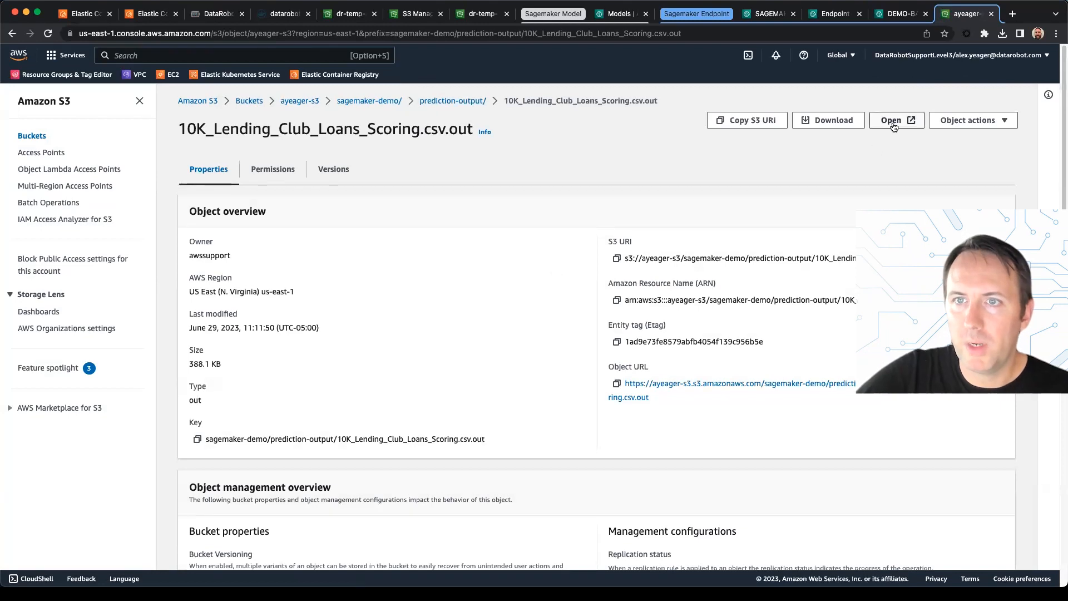
click(892, 120)
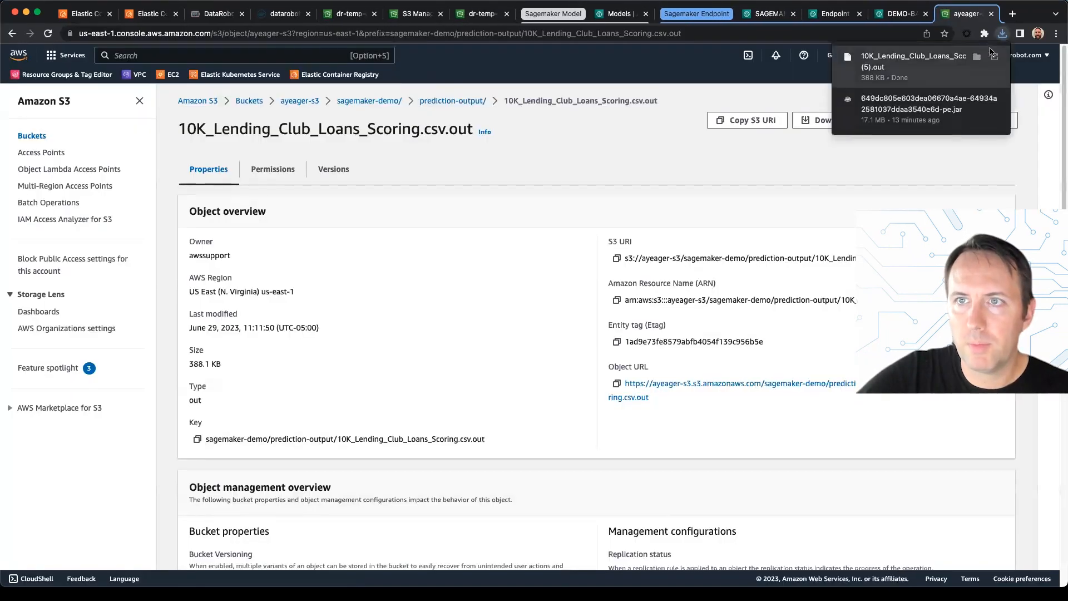
click(919, 67)
click(545, 255)
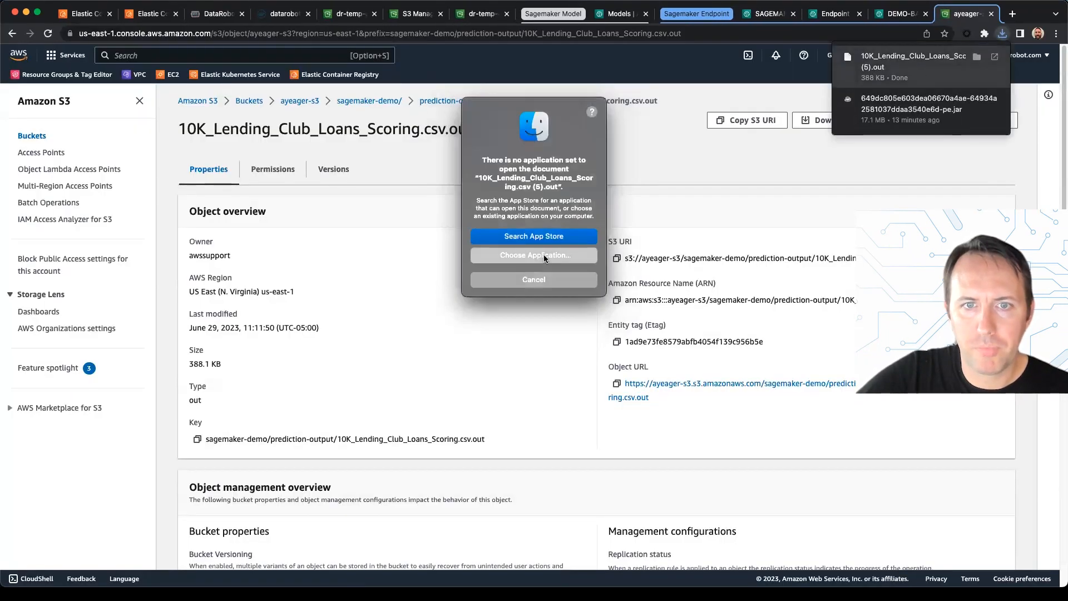
click(452, 241)
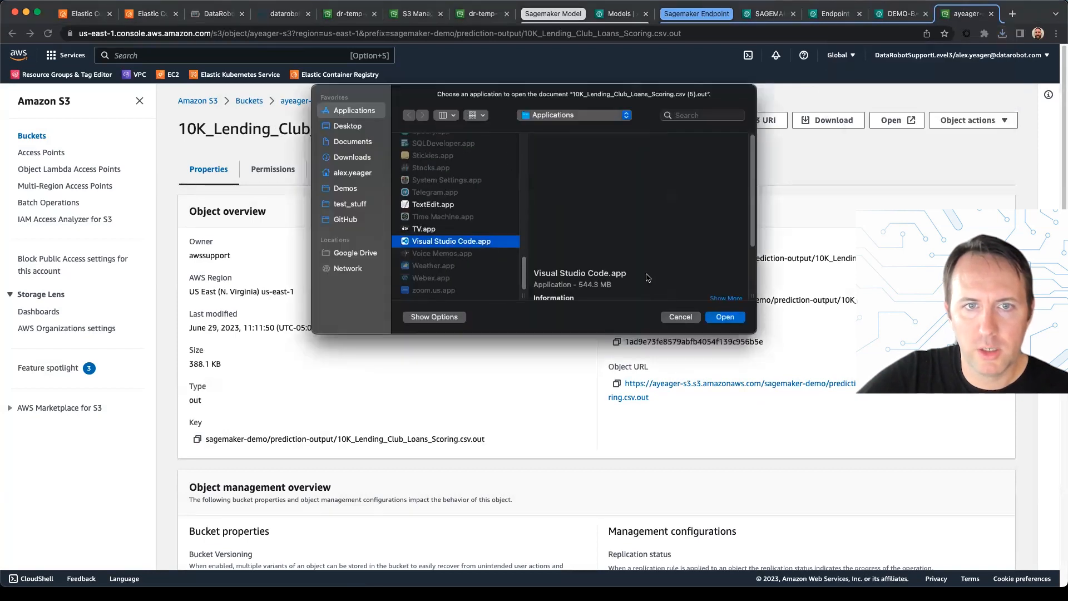
click(724, 316)
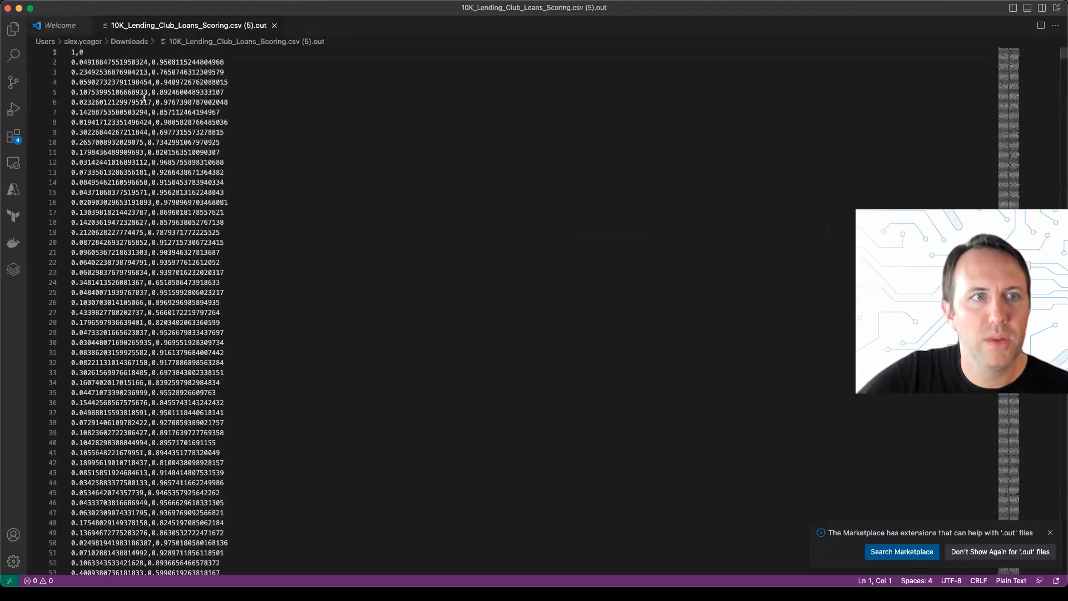
- Examine the header row and the first rows of class probabilities in the prediction output file, dismissing the extension suggestion
click(135, 91)
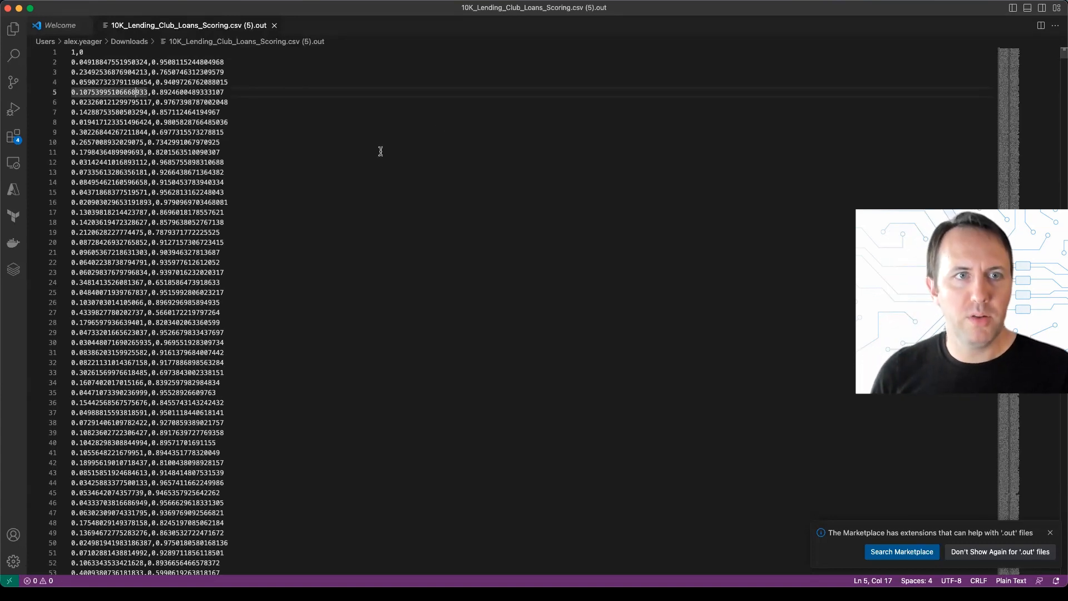
click(87, 0)
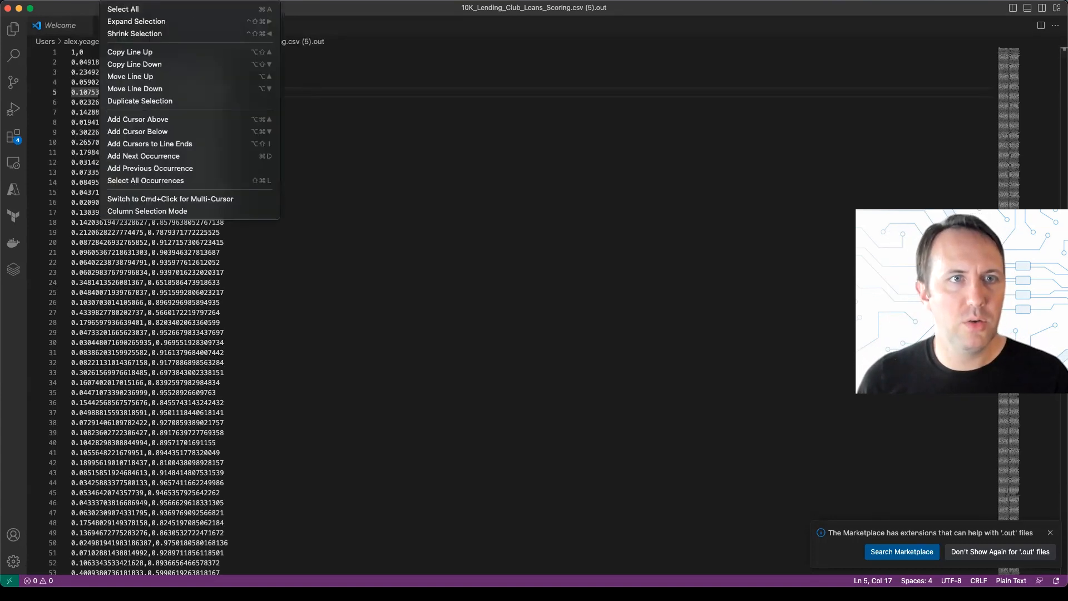
mouse_move(158, 0)
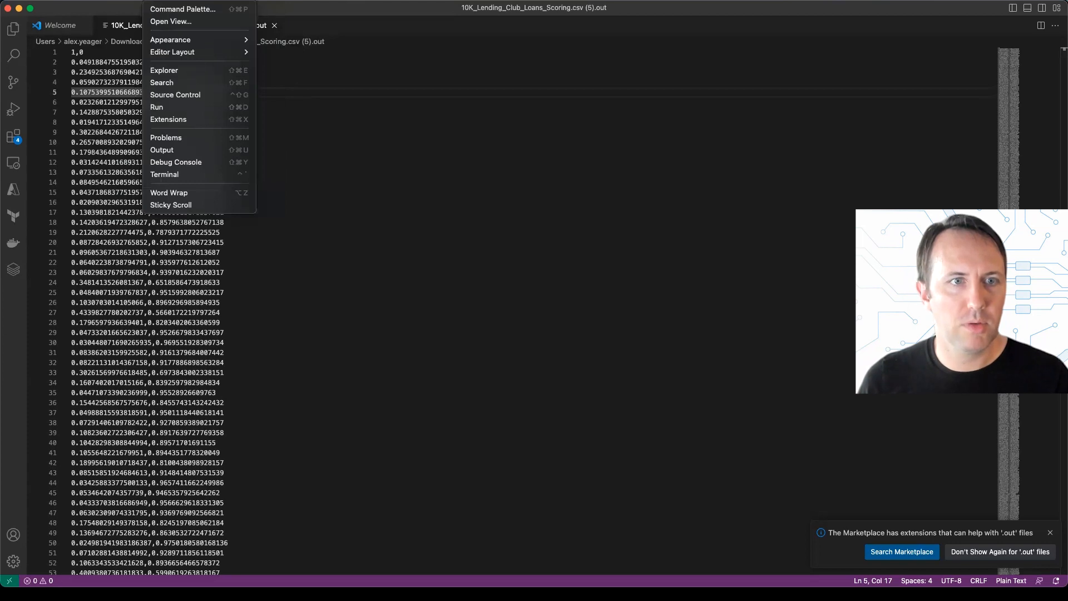
click(405, 255)
drag(152, 252, 221, 252)
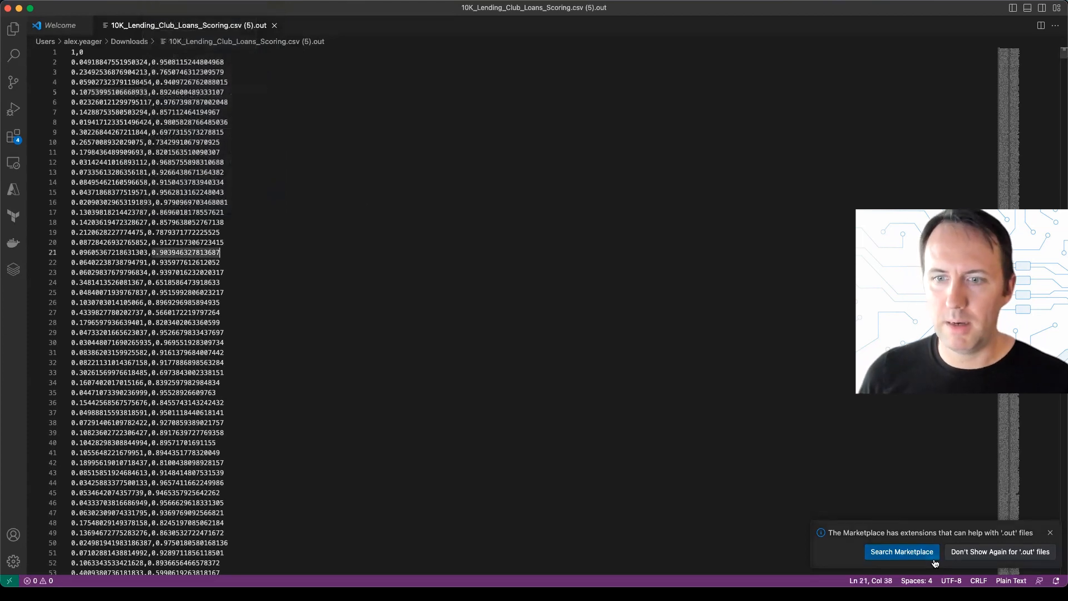
click(1050, 532)
drag(151, 332, 224, 332)
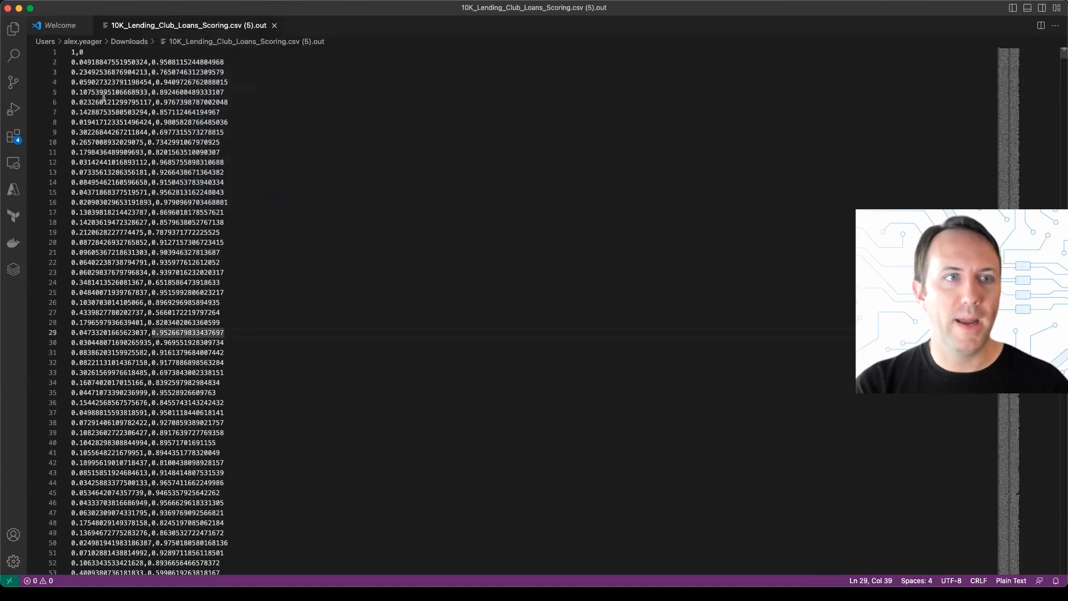
click(87, 71)
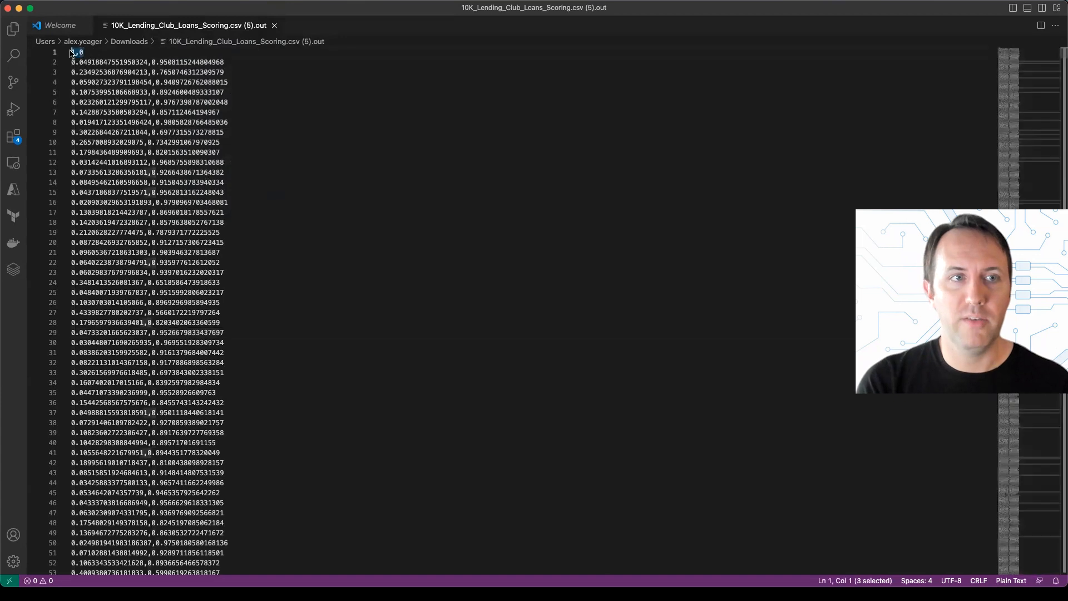
- Check the remaining predictions through to the end of the output file and switch back to the browser
scroll(178, 114, down, 20)
scroll(178, 113, down, 20)
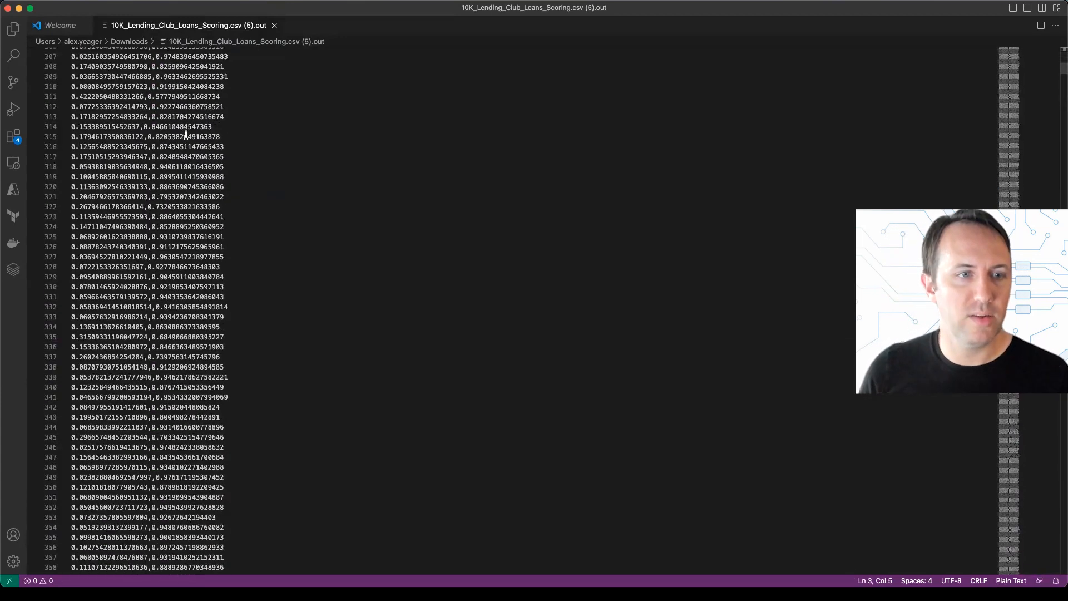
scroll(228, 306, down, 20)
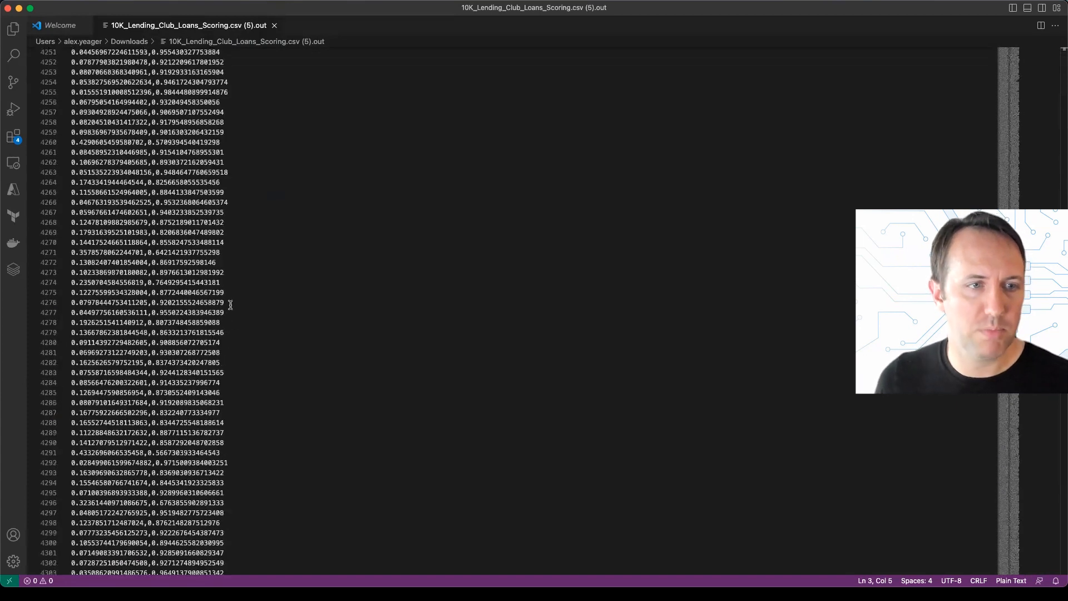
scroll(231, 305, down, 20)
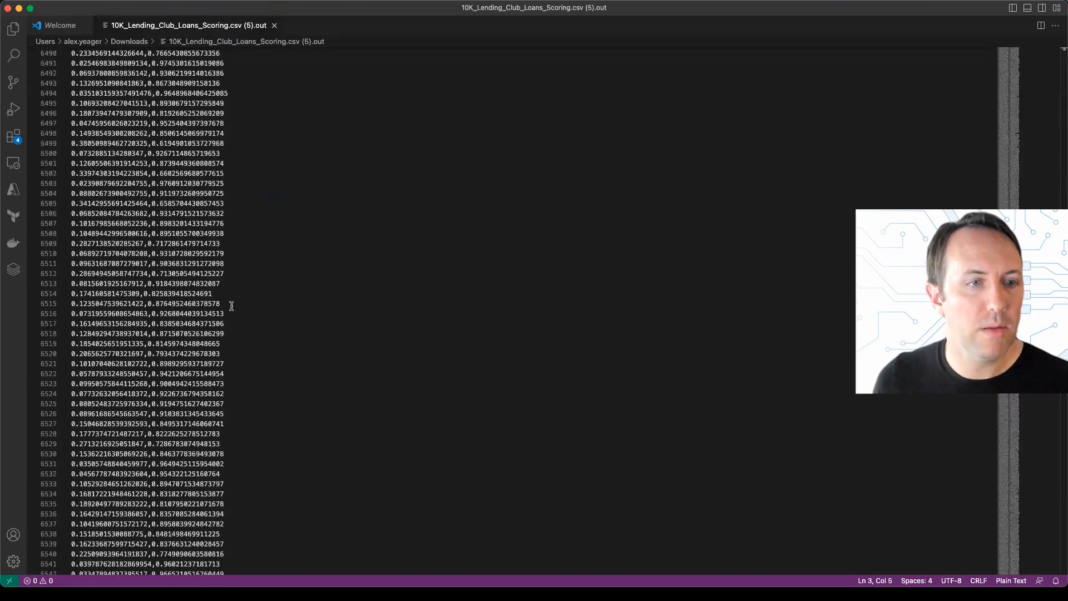
scroll(232, 307, down, 20)
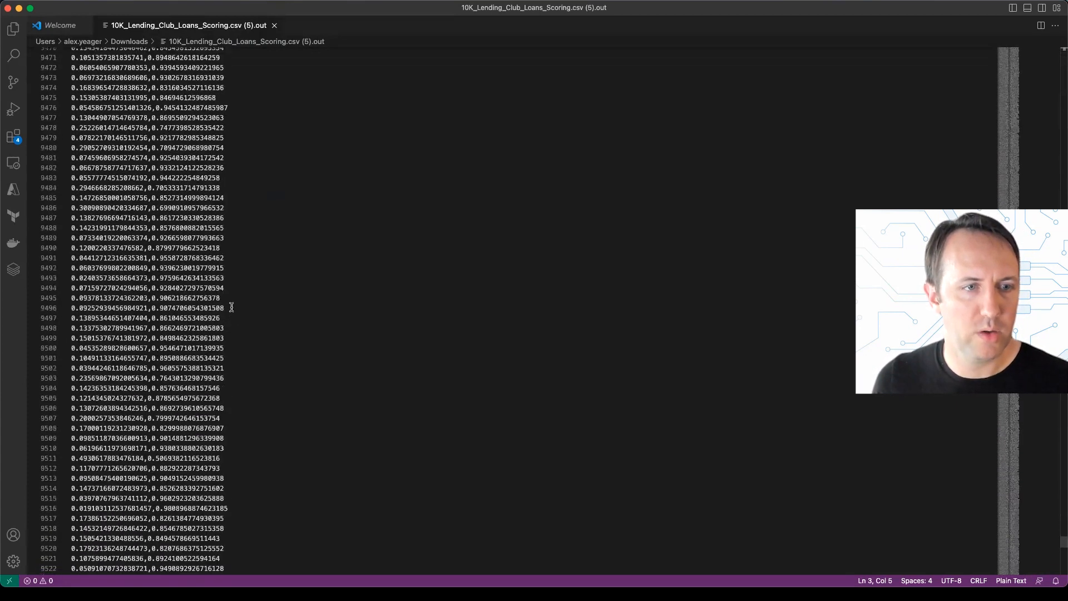
scroll(231, 307, up, 3)
drag(231, 404, 50, 296)
click(150, 243)
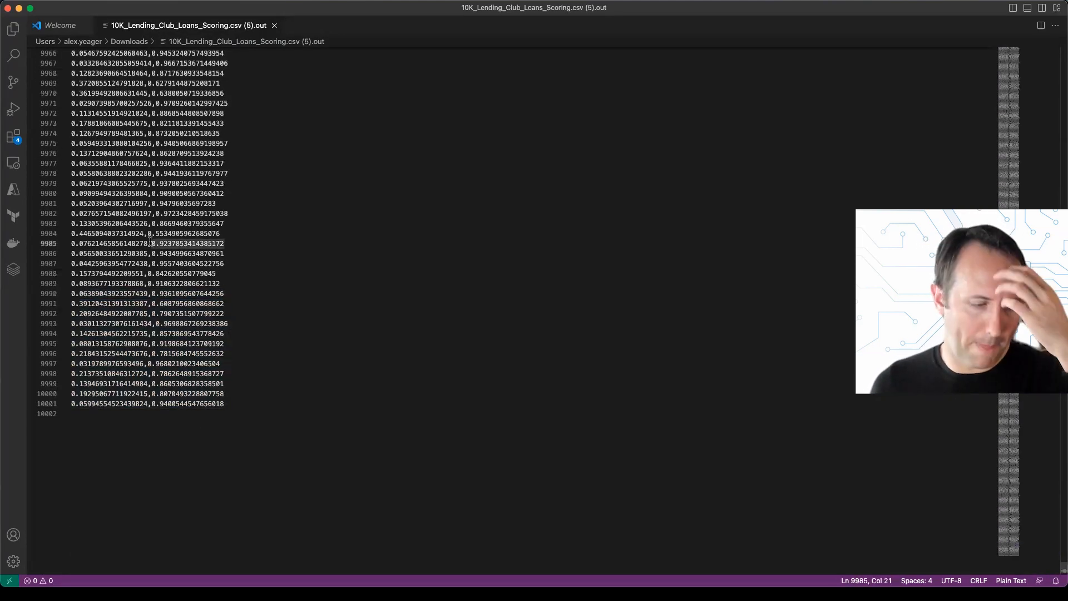
scroll(151, 243, up, 20)
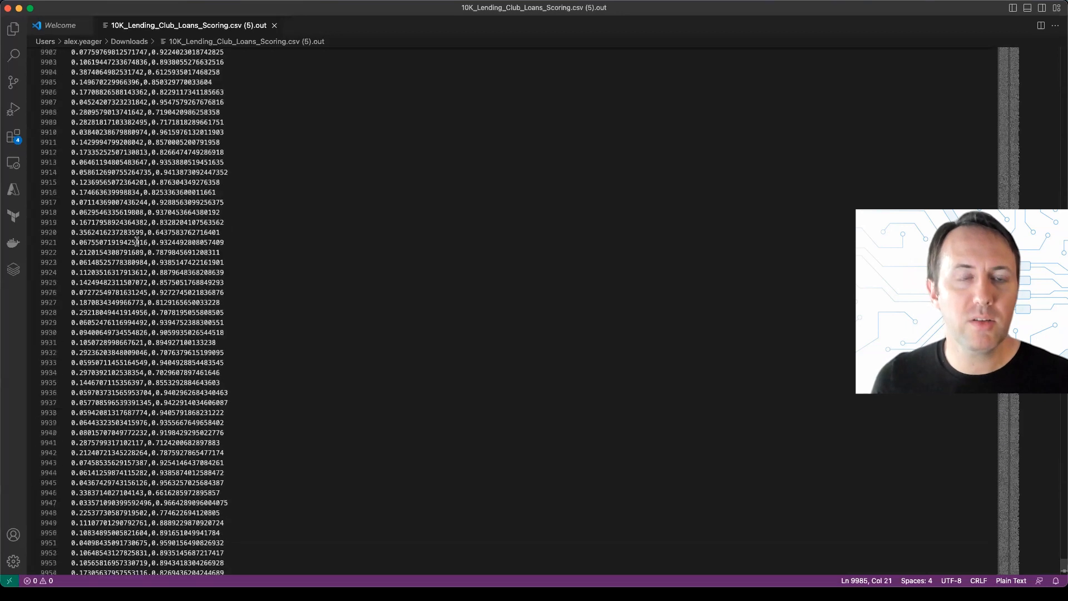
scroll(133, 238, up, 15)
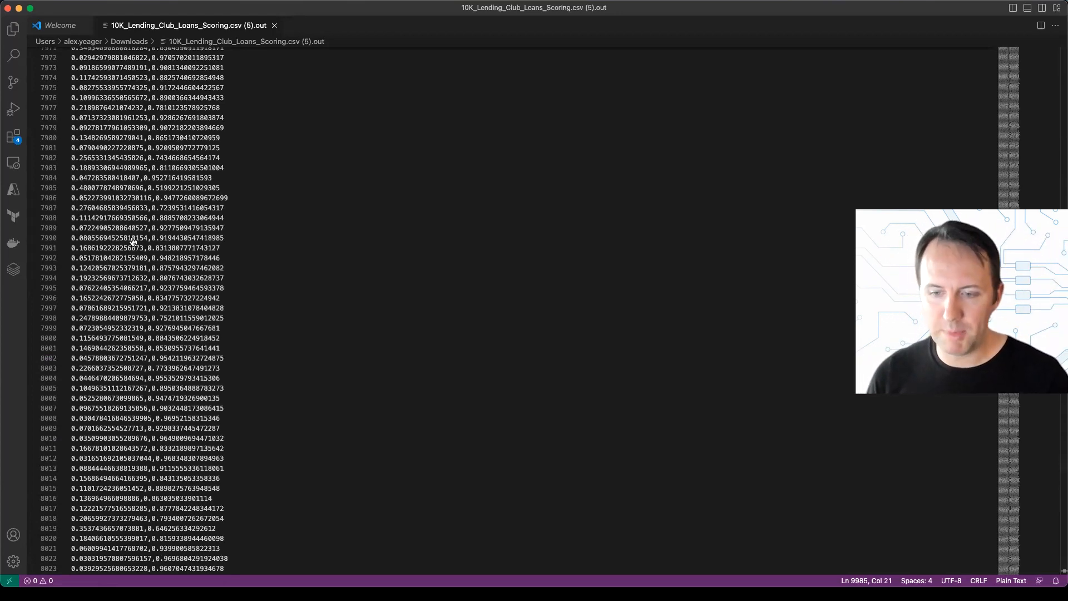
key(super+Tab)
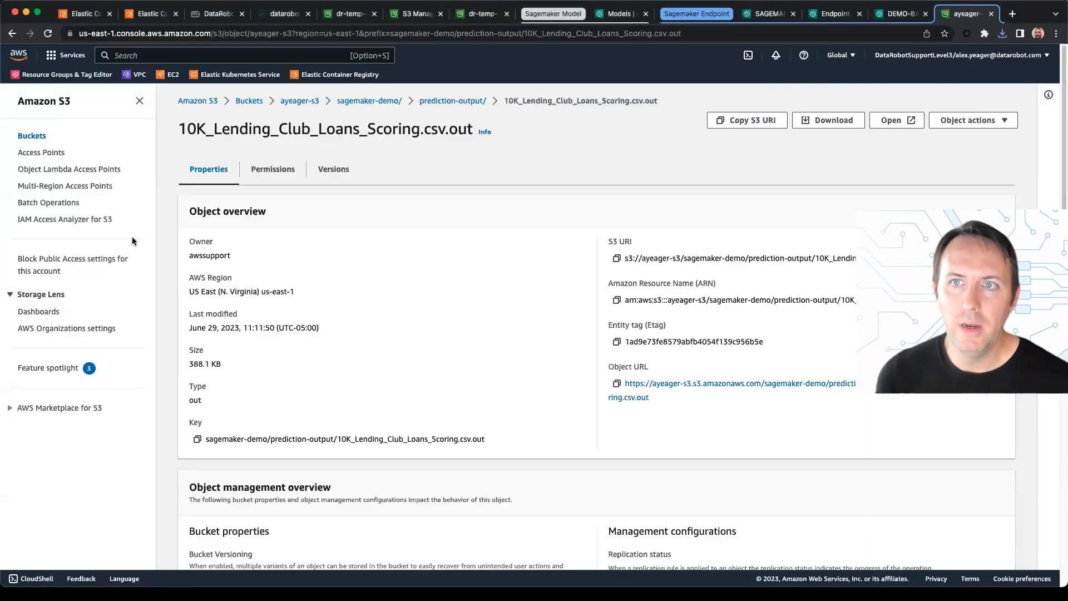